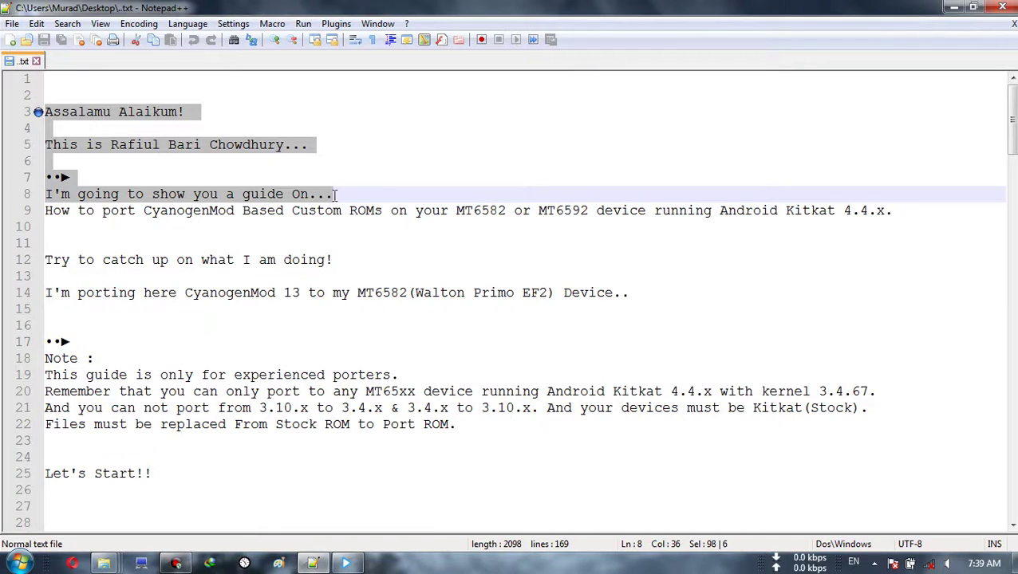
- Read the porting guide's introduction and notes, through to the list of system/lib files to replace
drag(335, 194, 859, 230)
drag(936, 221, 915, 211)
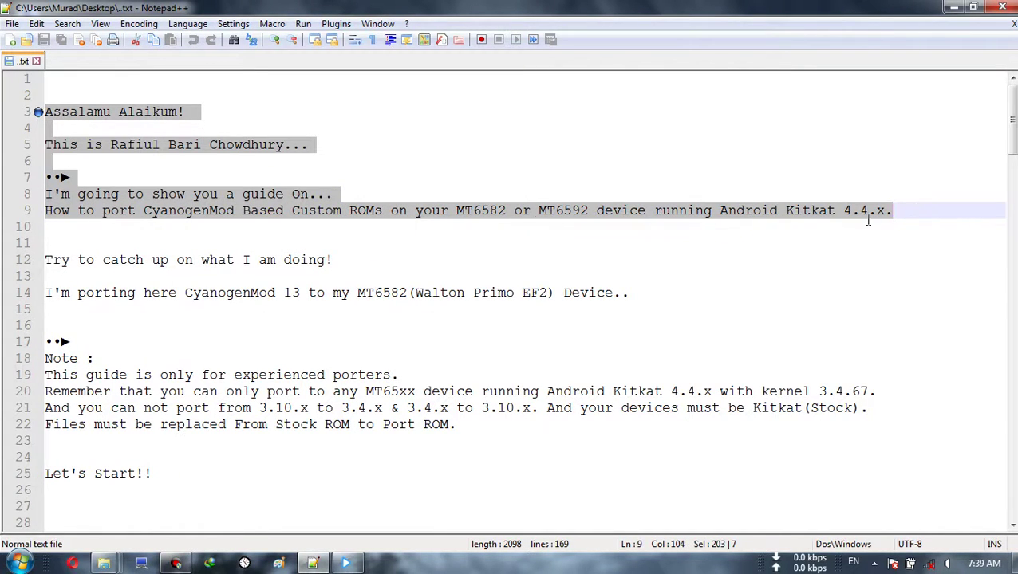
drag(44, 260, 674, 309)
click(154, 335)
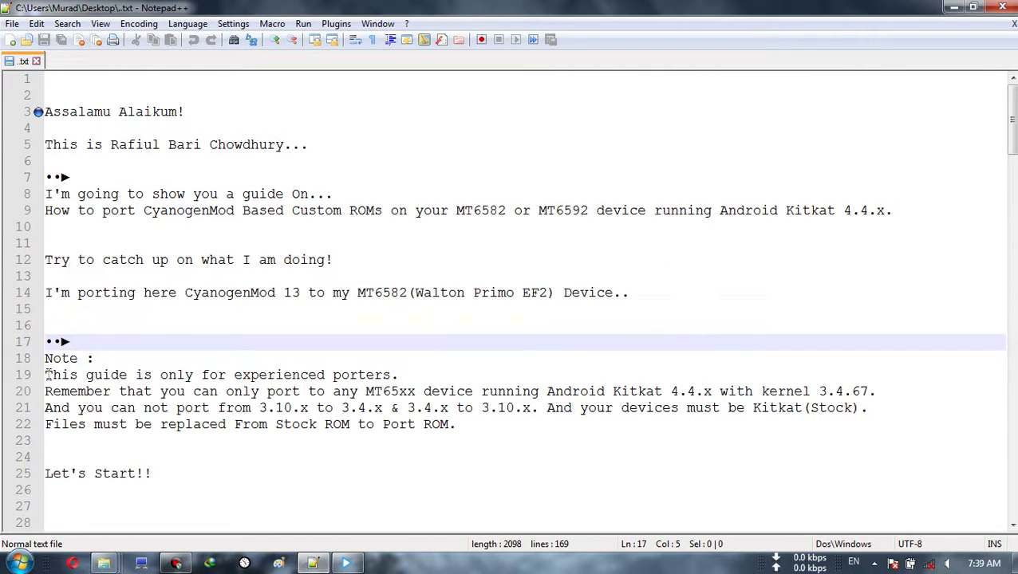
drag(46, 375, 413, 378)
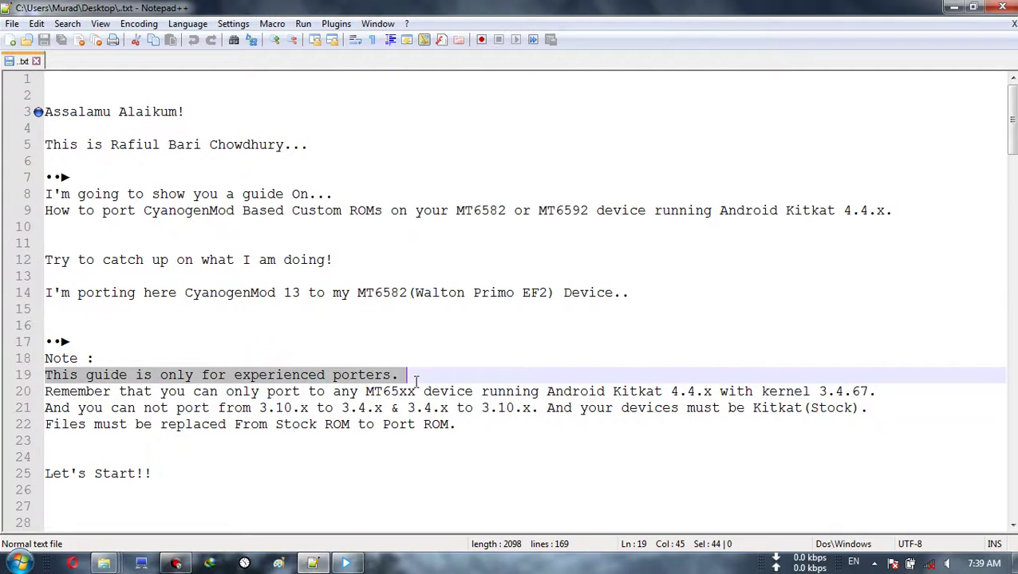
drag(550, 381, 826, 437)
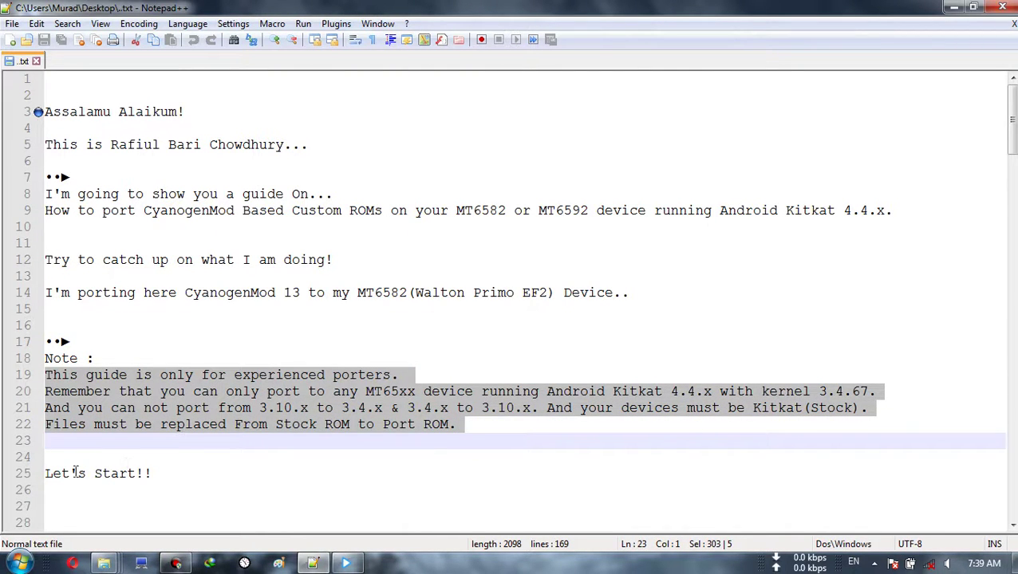
drag(48, 475, 170, 470)
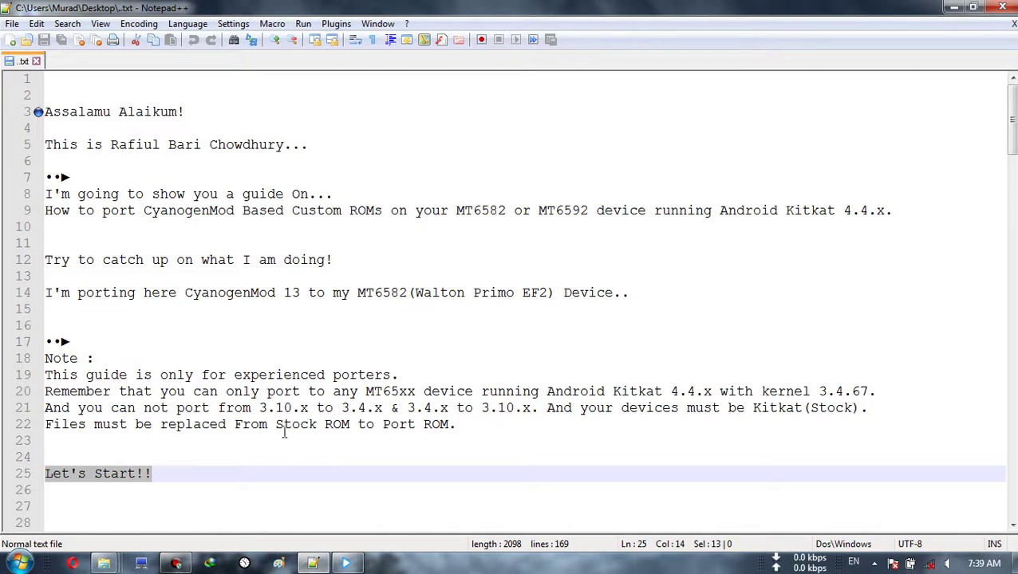
drag(275, 426, 454, 427)
scroll(466, 427, down, 12)
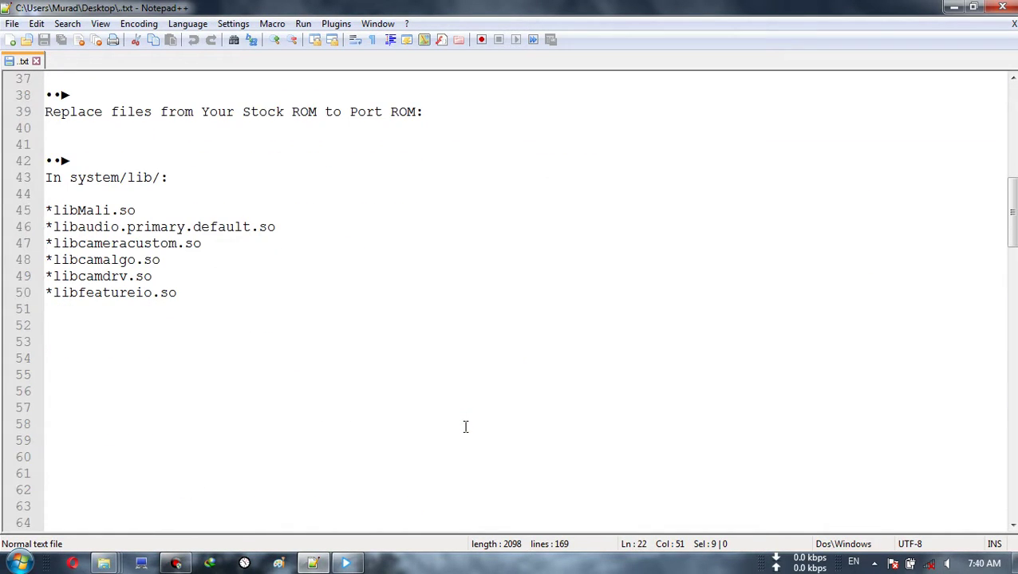
- Switch to Windows Explorer and open the Stock ROM and Port ROM desktop folders side by side, checking the guide for the target folder
click(314, 563)
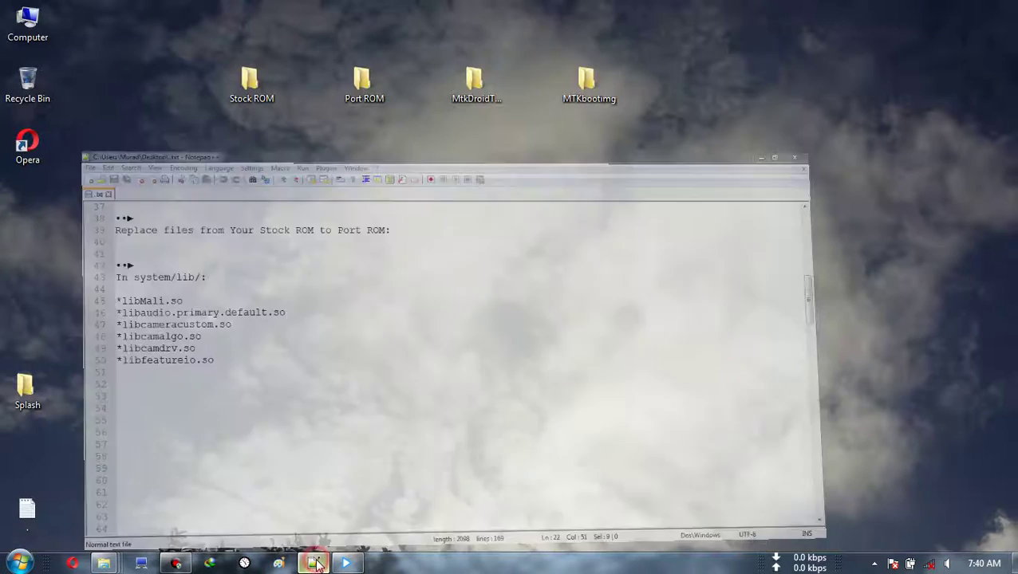
double_click(252, 87)
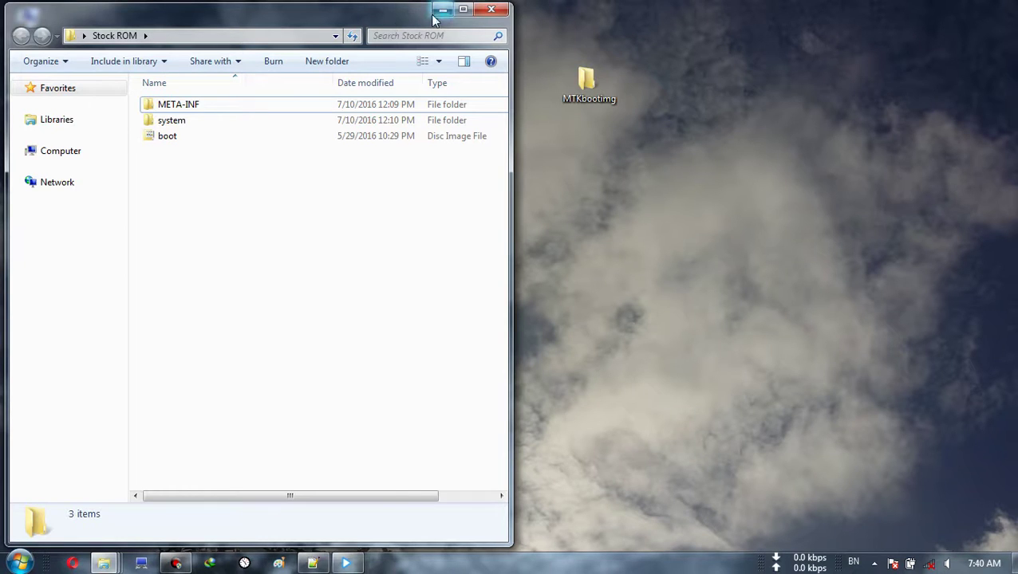
click(437, 11)
double_click(363, 84)
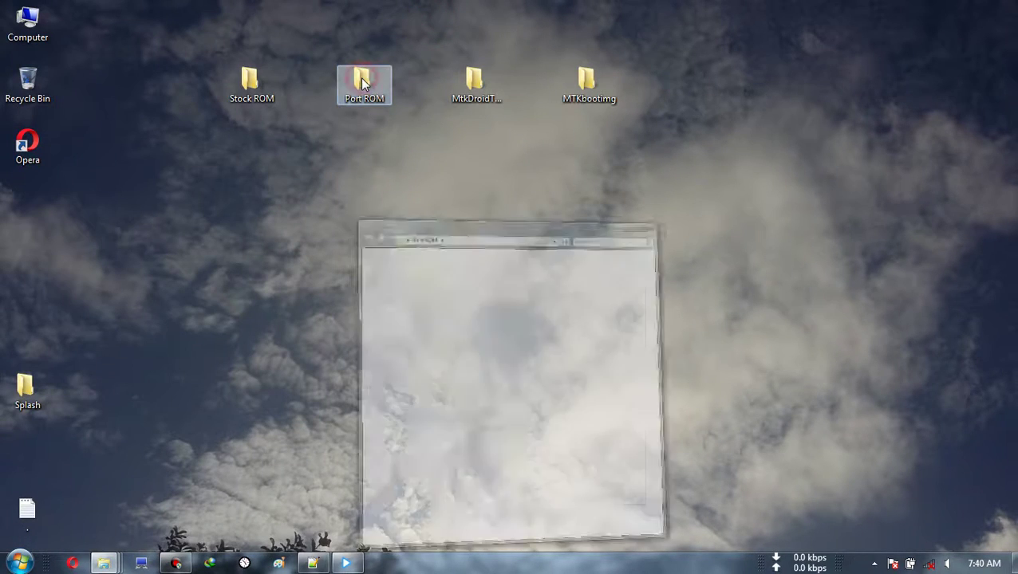
double_click(245, 85)
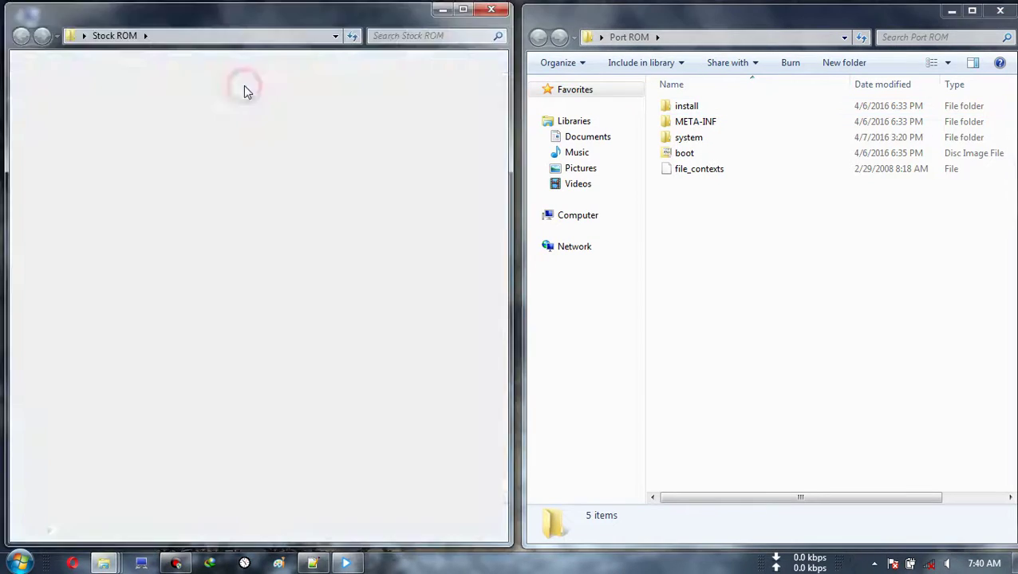
click(313, 564)
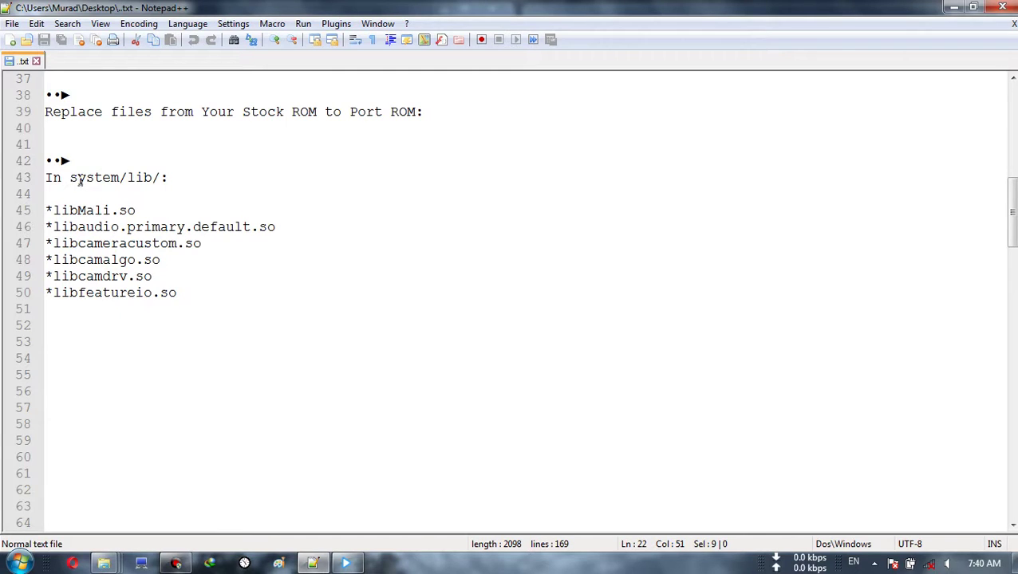
click(313, 563)
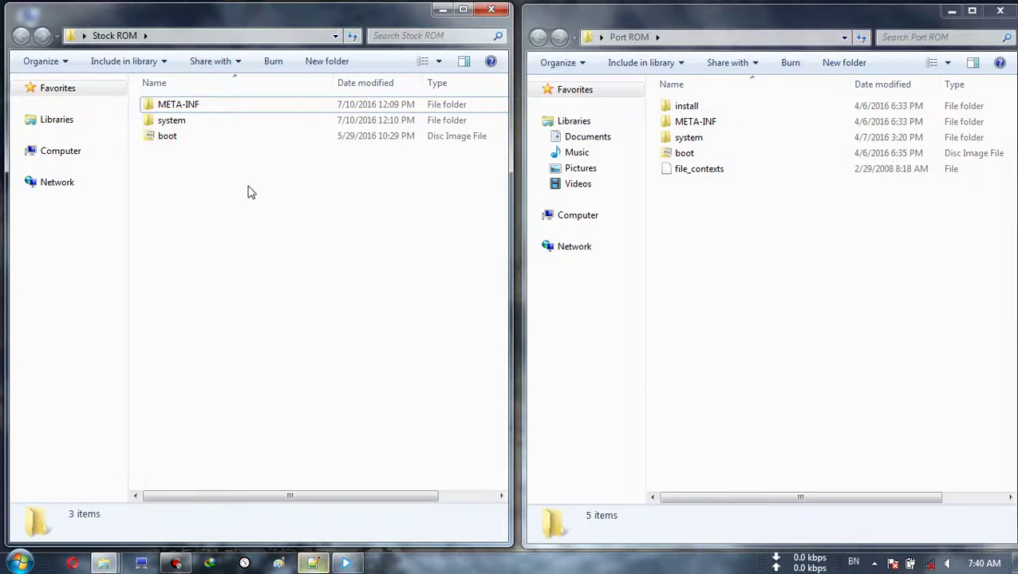
- Open the system/lib folder in both the Stock ROM and Port ROM windows
double_click(195, 126)
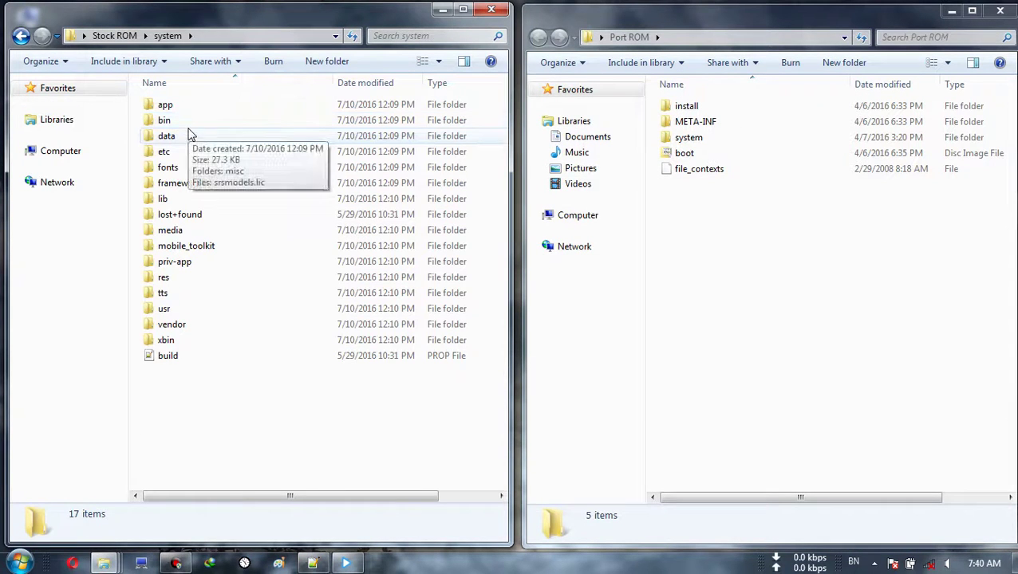
double_click(173, 198)
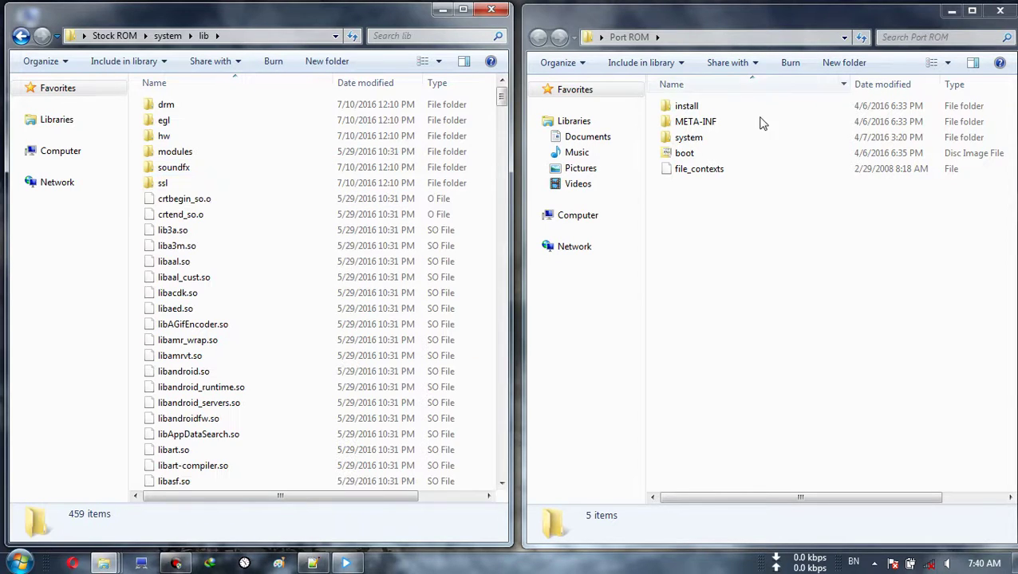
click(720, 136)
double_click(721, 137)
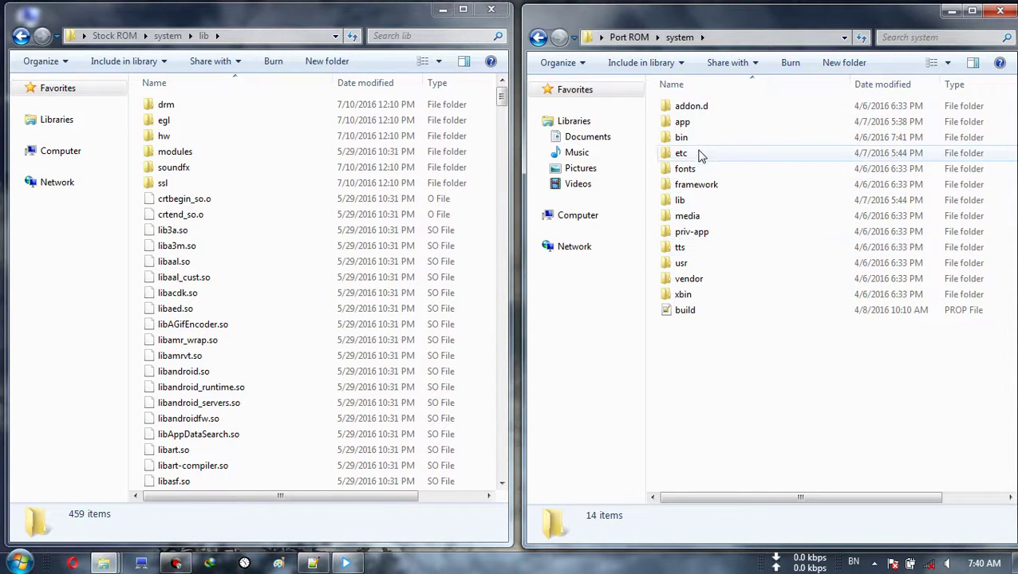
double_click(679, 201)
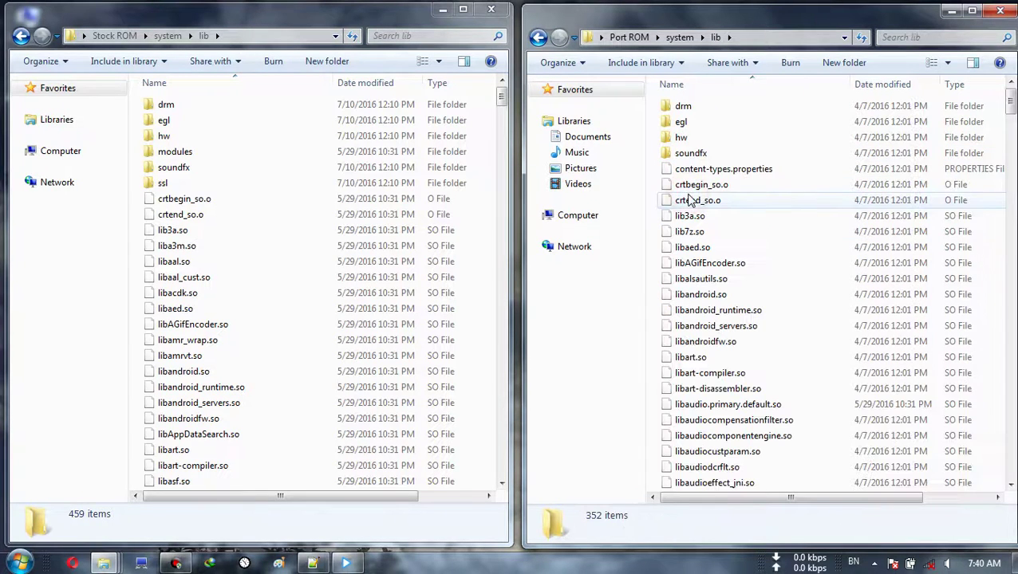
- Copy the name libMali.so from the guide, search the Stock ROM lib folder for it, and open the file's location
click(315, 563)
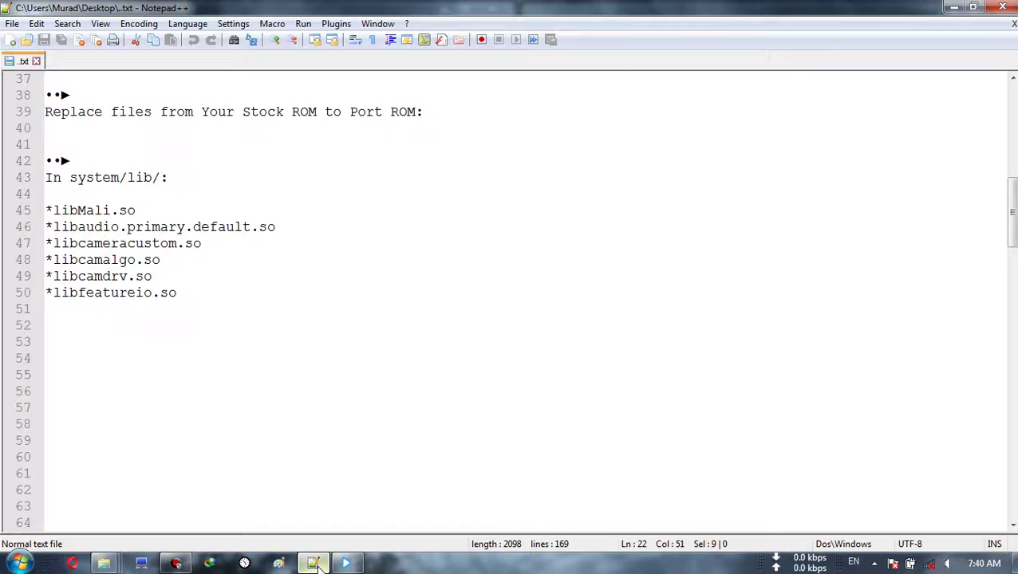
drag(51, 210, 153, 207)
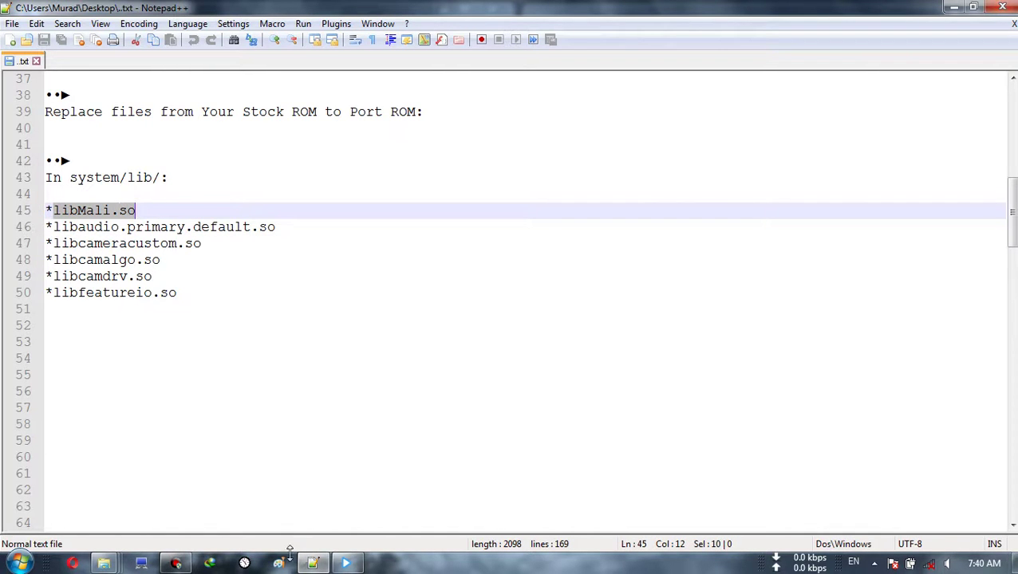
click(301, 564)
click(391, 37)
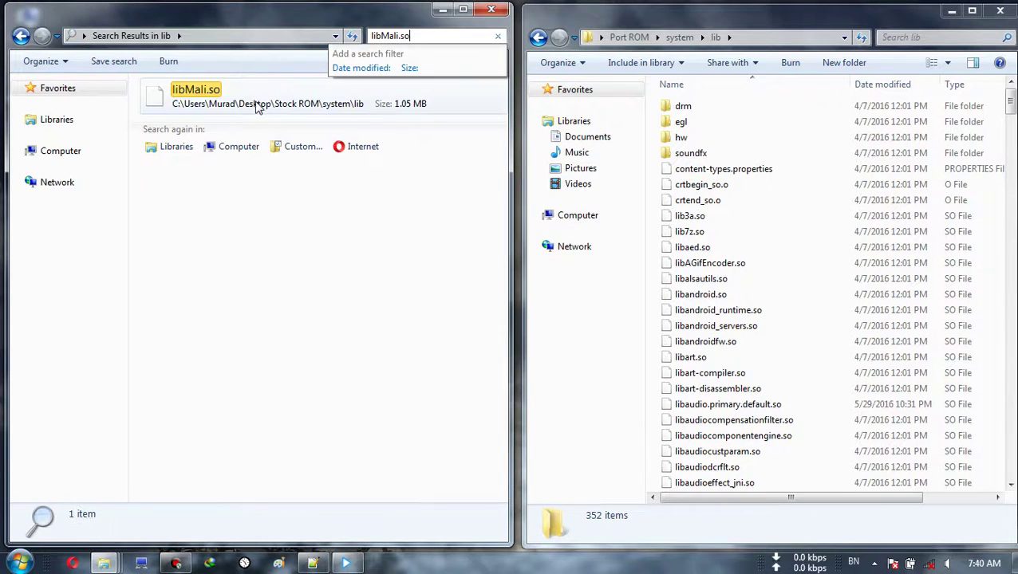
click(255, 103)
right_click(256, 104)
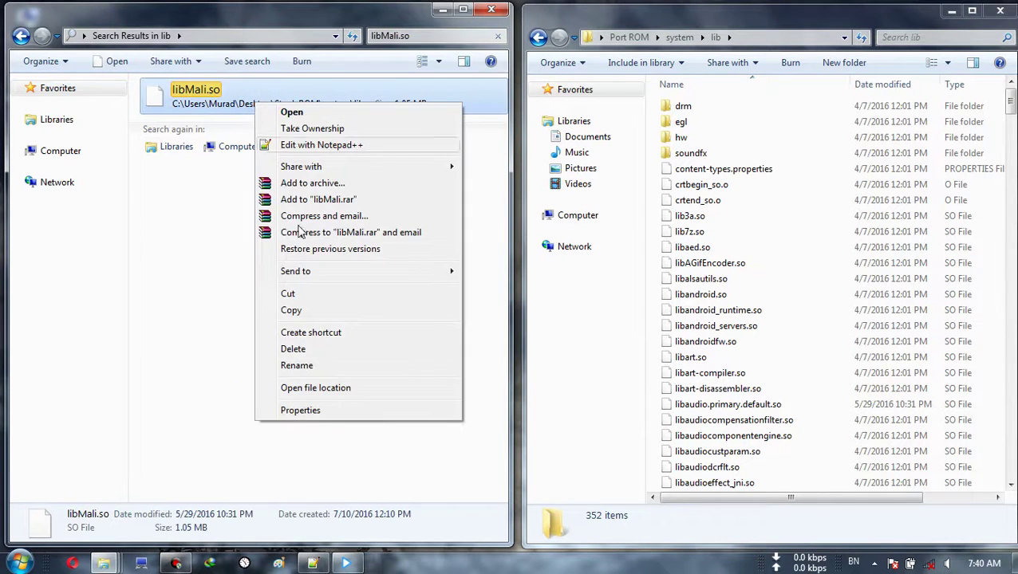
click(327, 388)
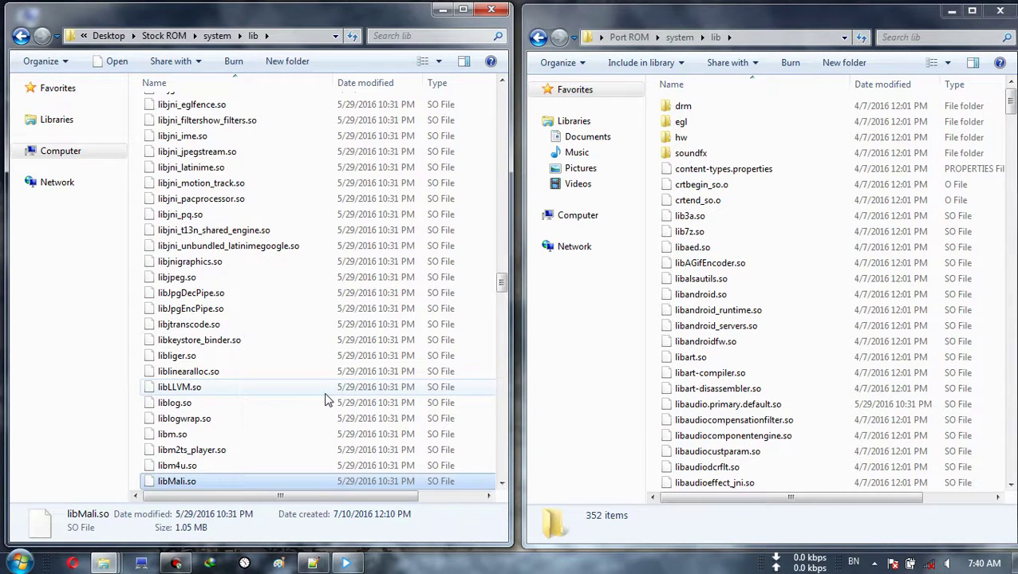
- Locate libMali.so in the Port ROM lib folder and replace it with the copy from the Stock ROM
click(888, 36)
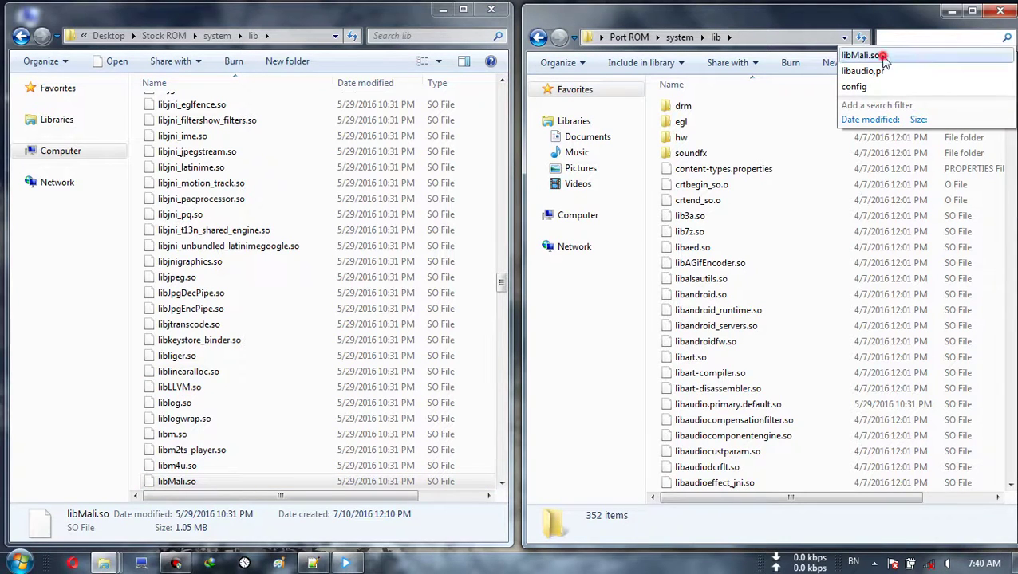
click(859, 55)
right_click(746, 96)
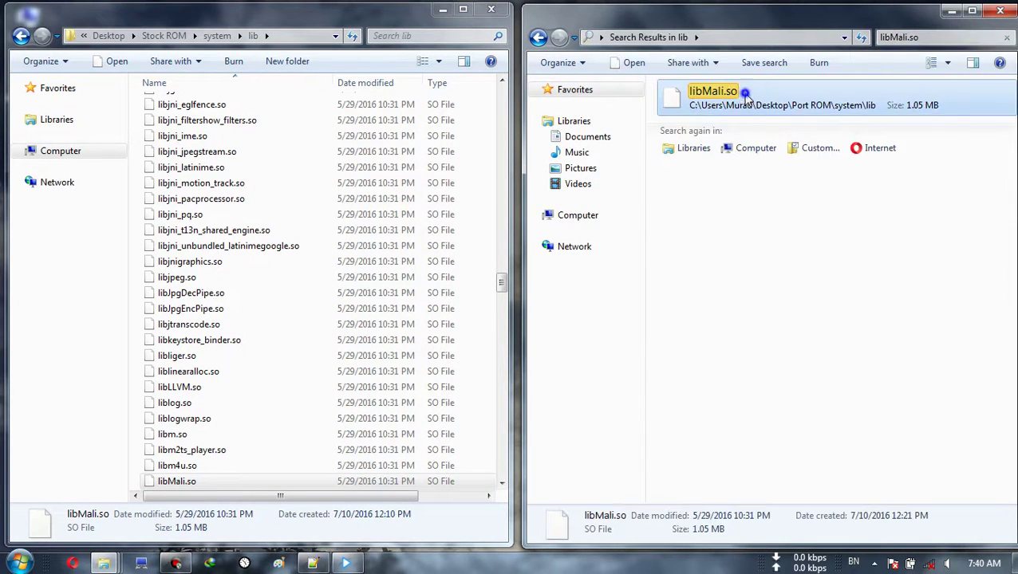
click(830, 379)
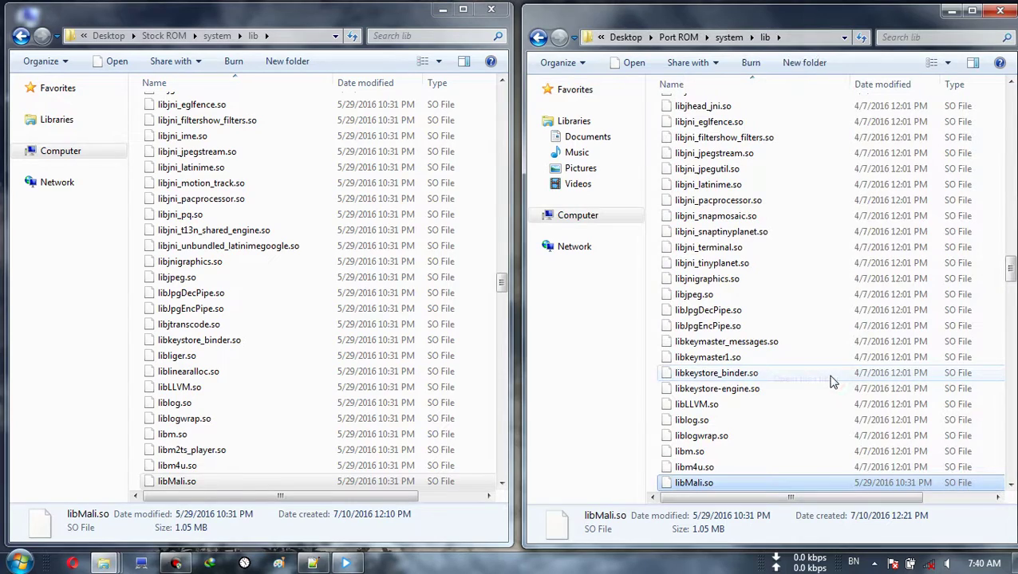
key(ctrl+v)
click(548, 224)
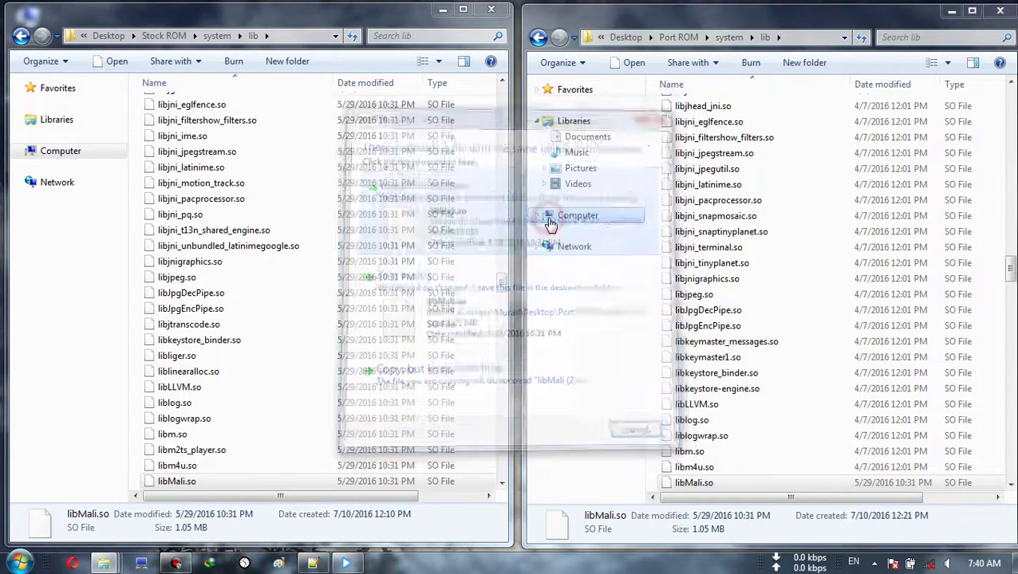
- Copy the name libaudio.primary.default.so from the guide, find that file in the Stock ROM lib folder and copy it
click(307, 565)
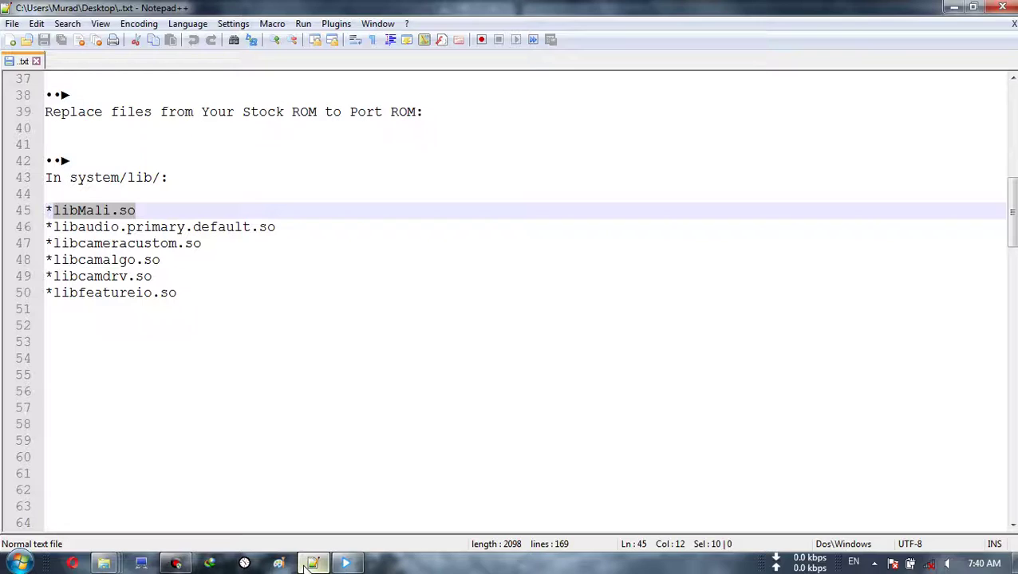
drag(51, 228, 282, 220)
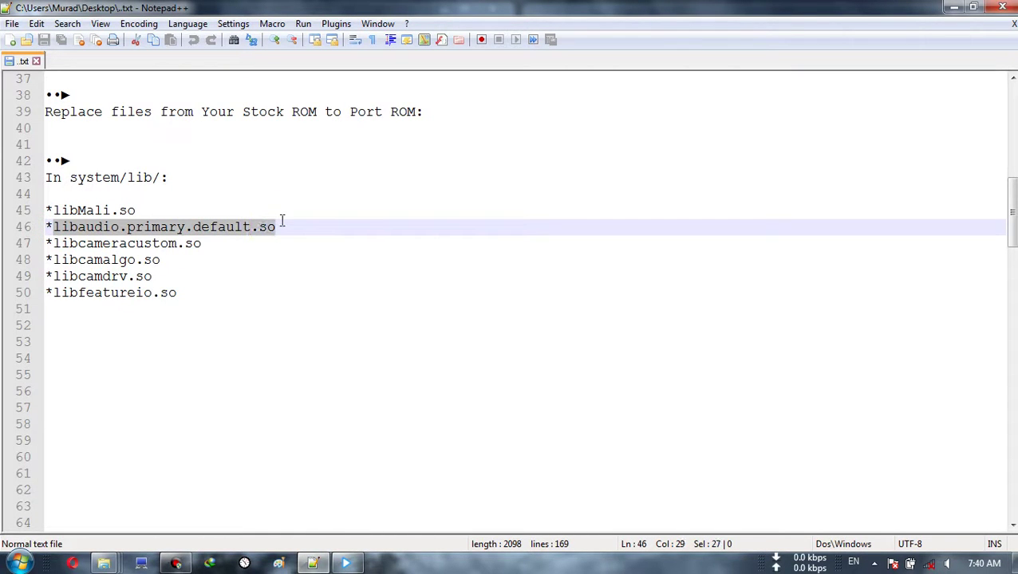
click(308, 560)
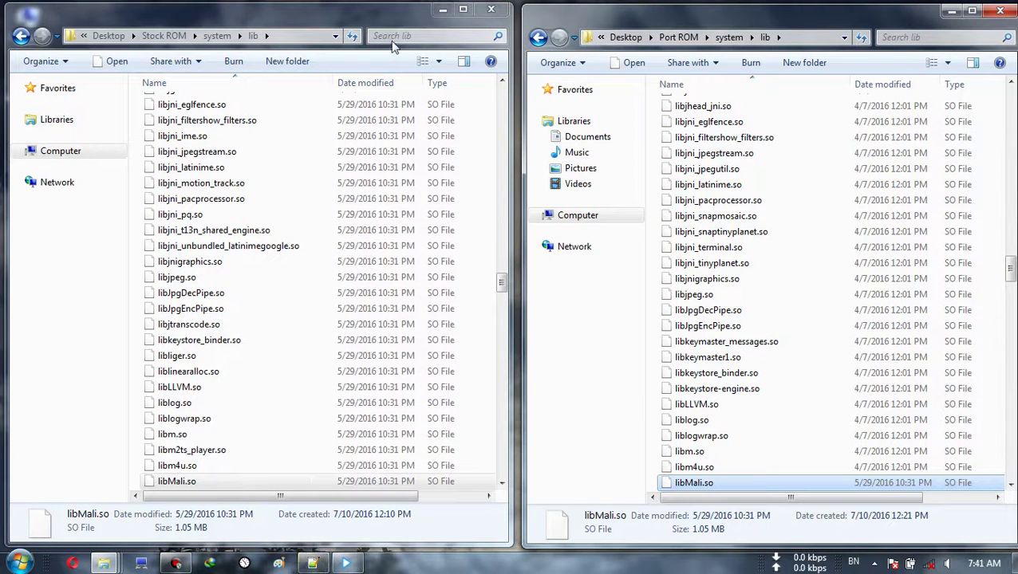
click(391, 35)
key(ctrl+v)
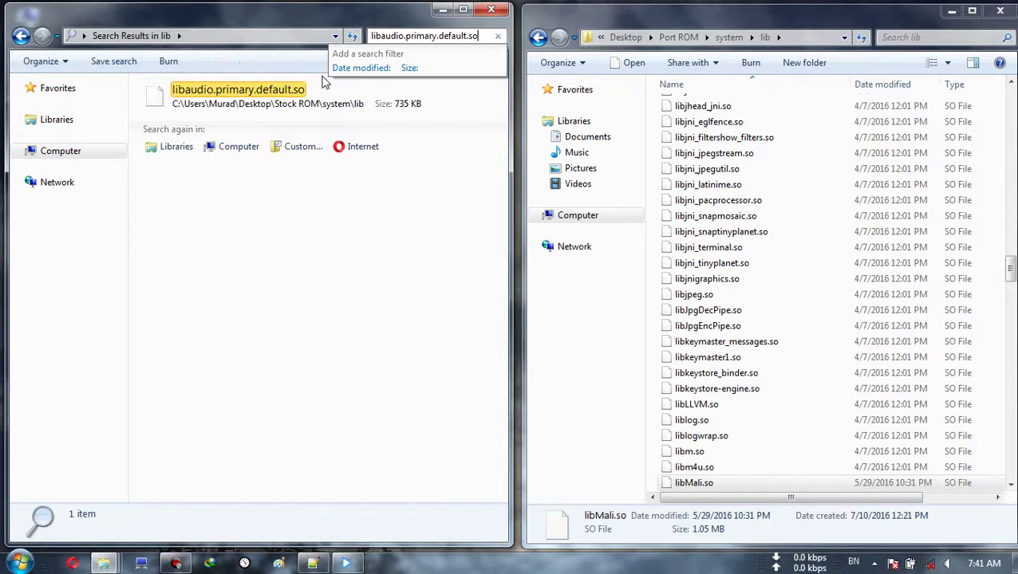
click(305, 90)
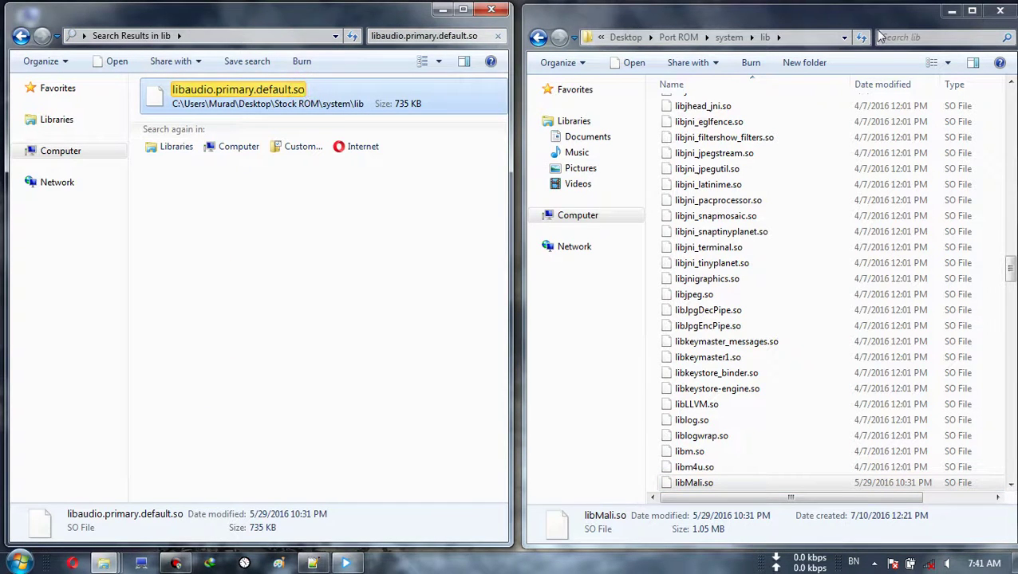
- Locate libaudio.primary.default.so in the Port ROM lib folder and replace it with the Stock ROM version
click(918, 36)
click(885, 63)
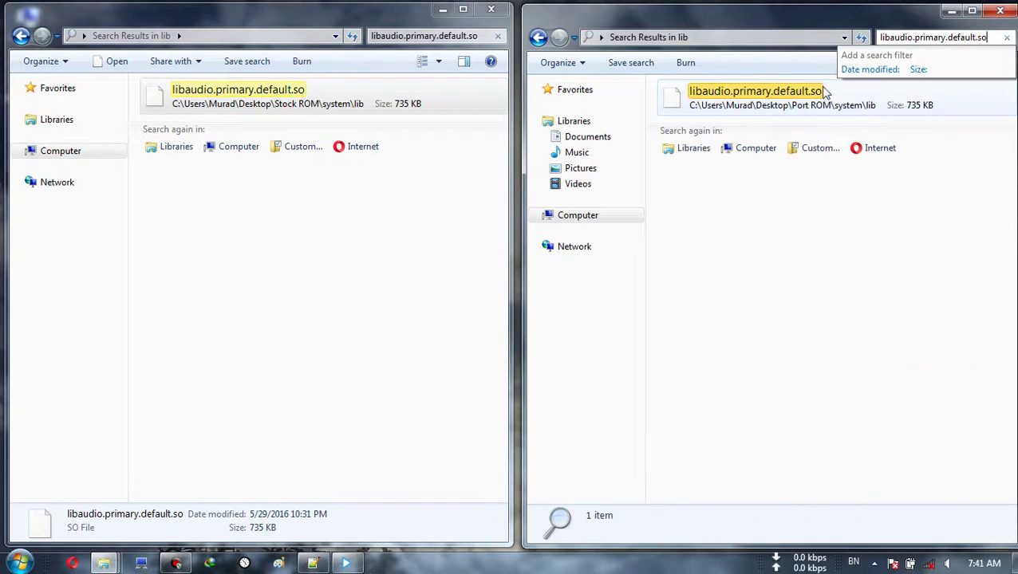
click(795, 98)
right_click(795, 100)
click(815, 386)
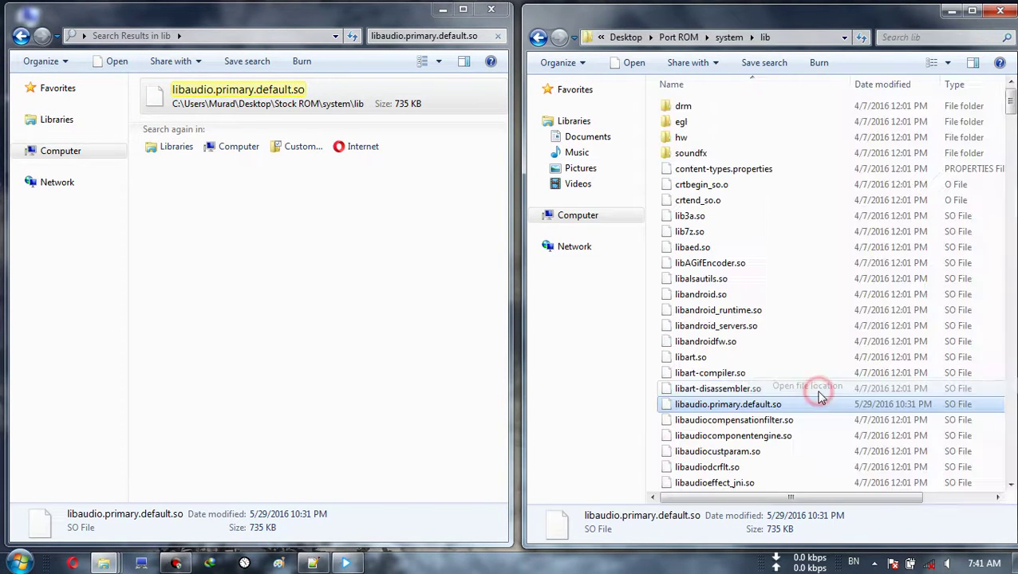
key(ctrl+v)
click(494, 174)
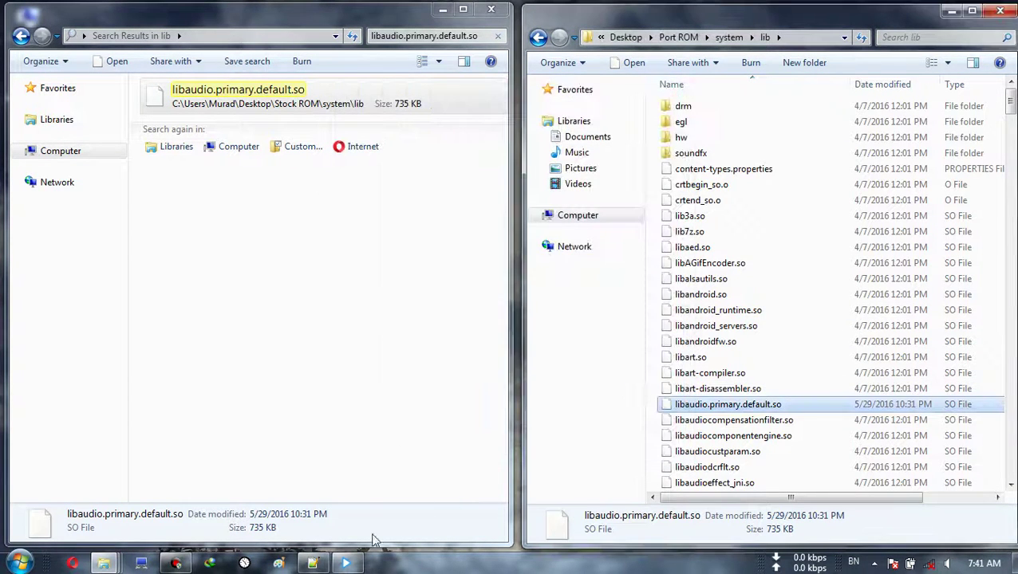
- Copy the name libcameracustom.so from the guide, search the Stock ROM lib folder for it and open the file's location
click(312, 563)
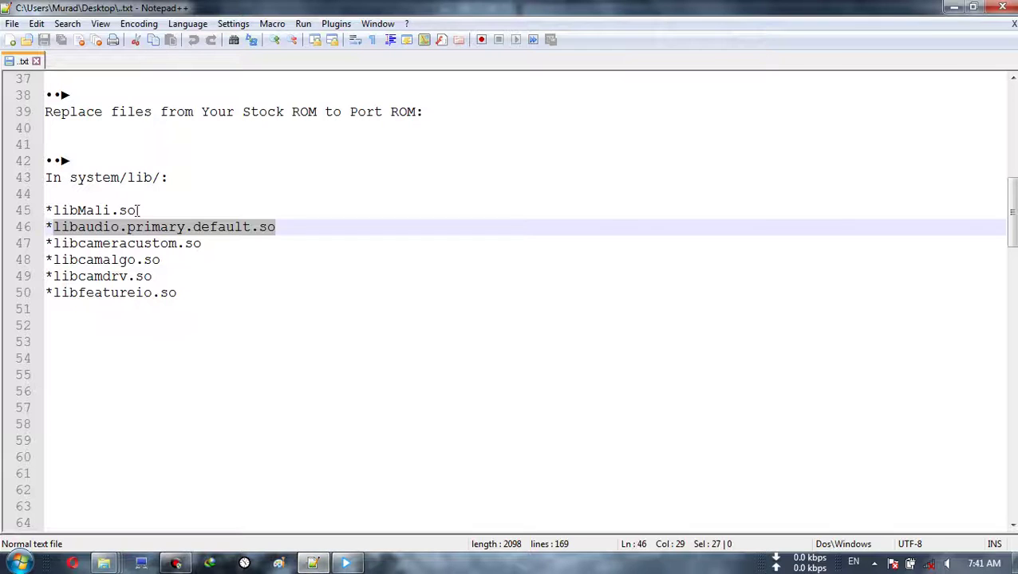
drag(52, 244, 211, 241)
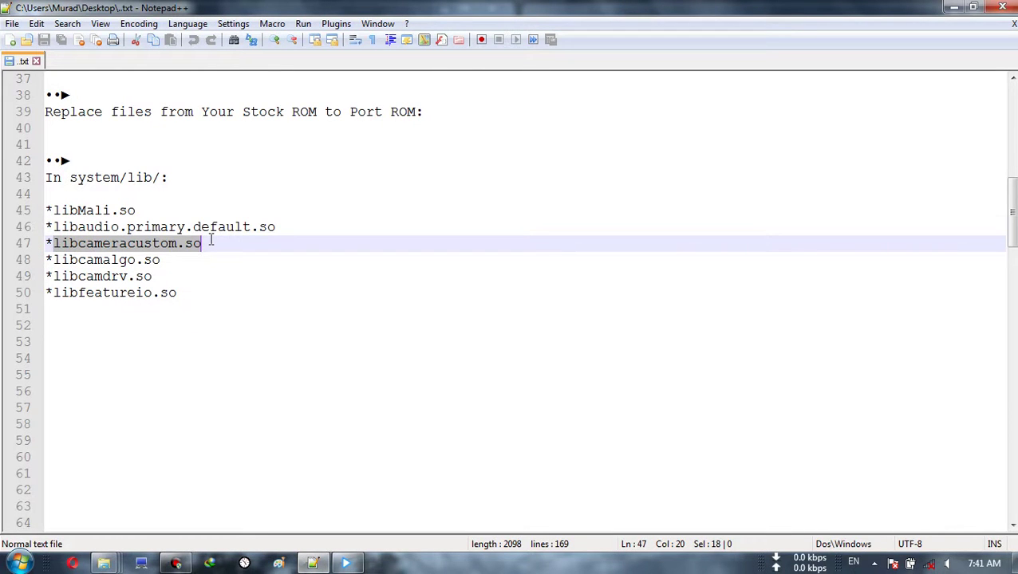
click(312, 563)
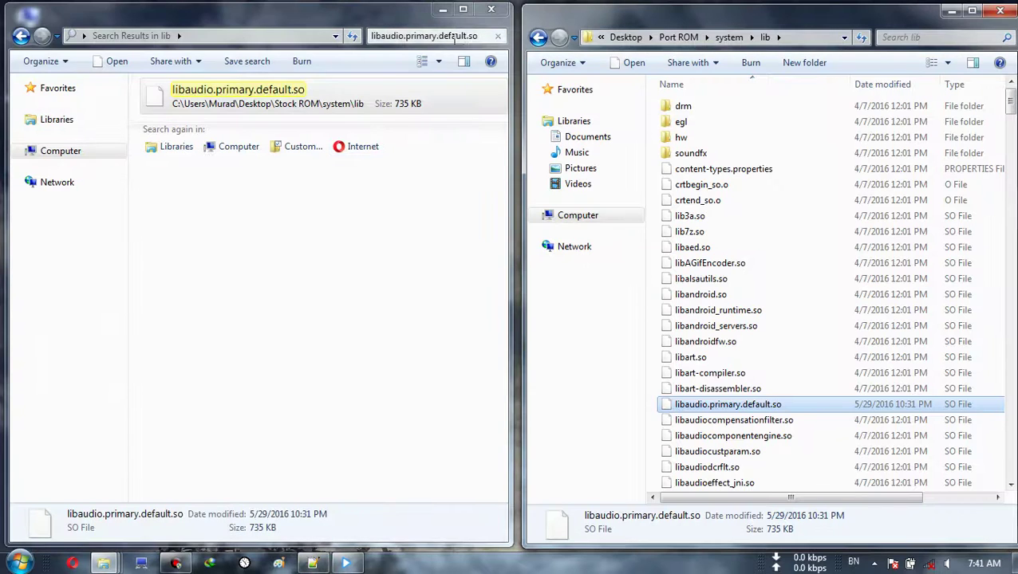
click(478, 36)
key(ctrl+v)
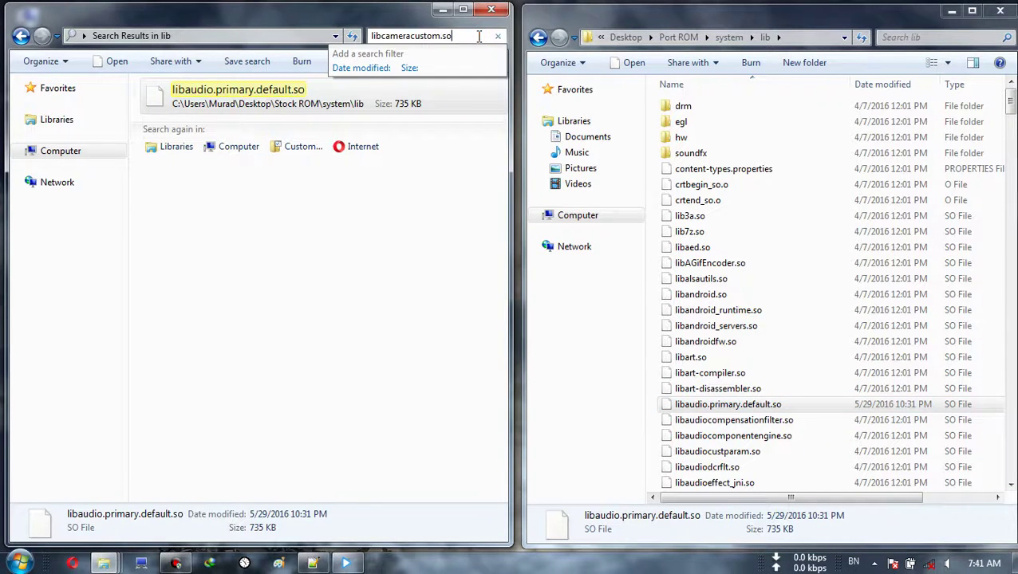
right_click(296, 90)
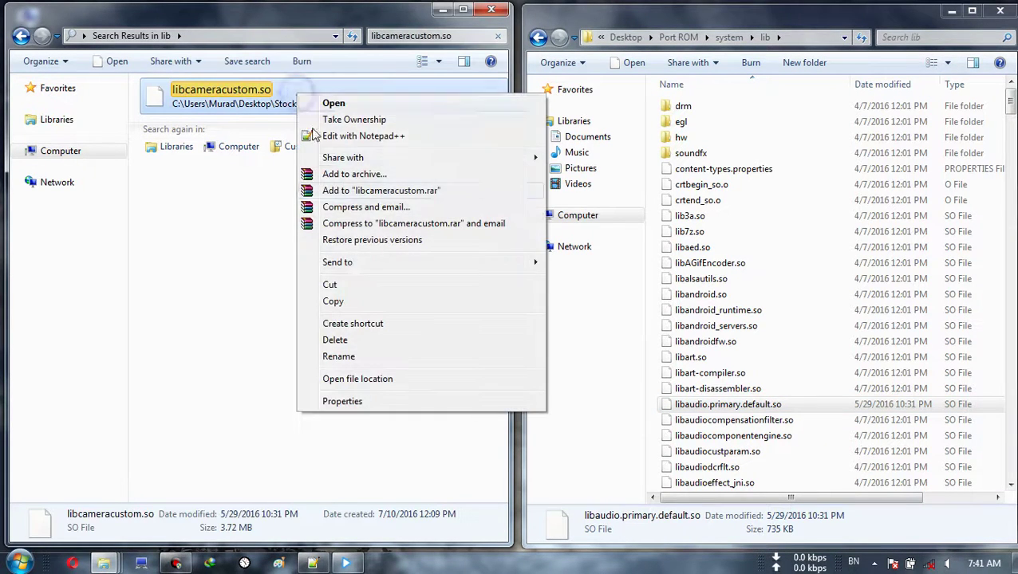
click(375, 381)
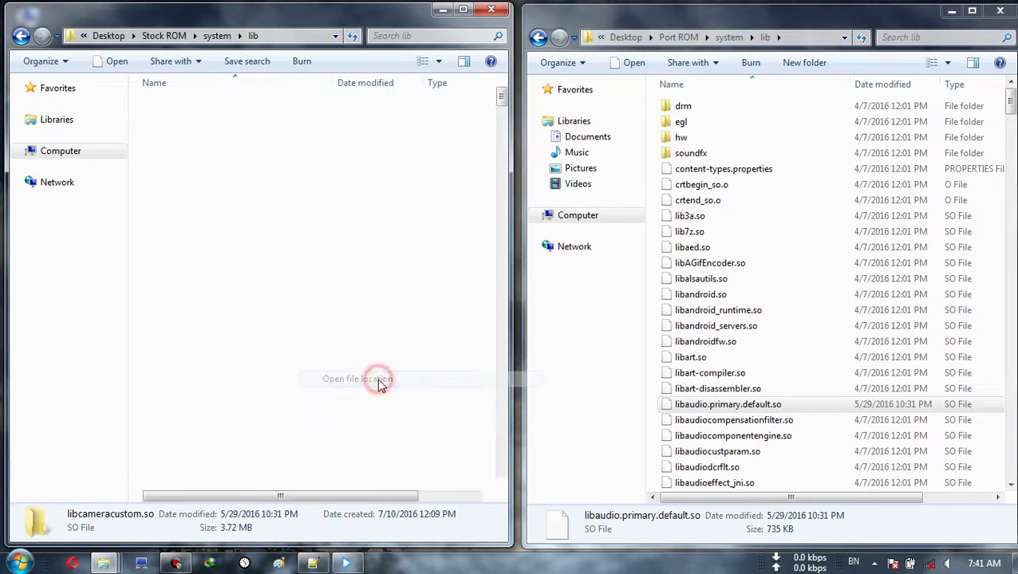
- Locate libcameracustom.so in the Port ROM lib folder and replace it with the Stock ROM version
click(912, 37)
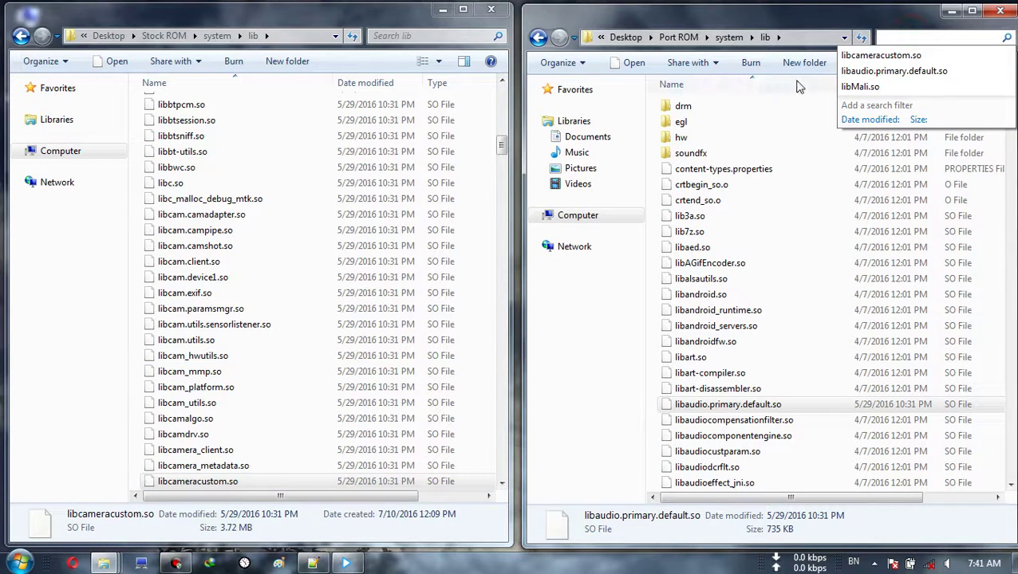
click(878, 55)
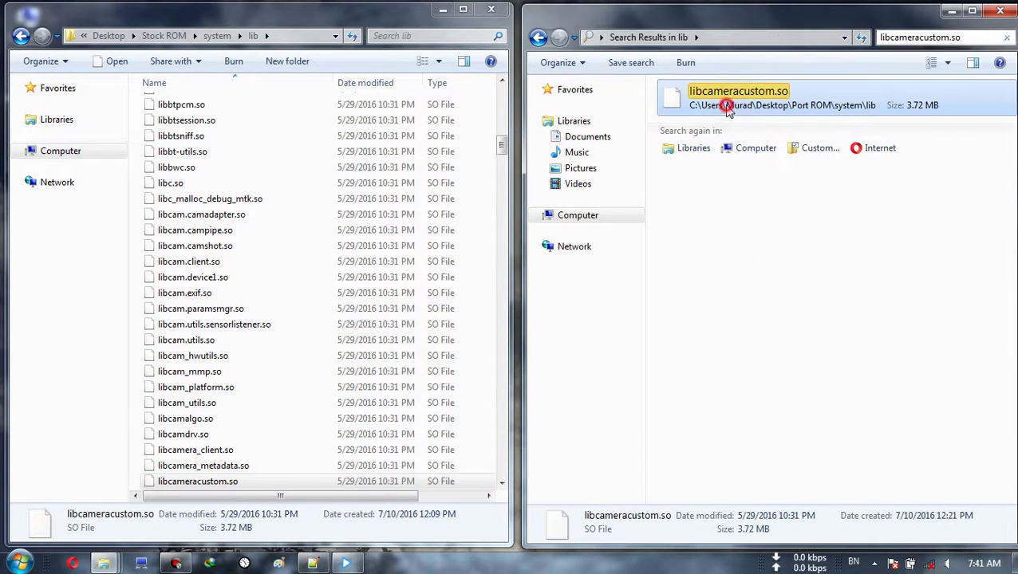
right_click(728, 109)
click(768, 389)
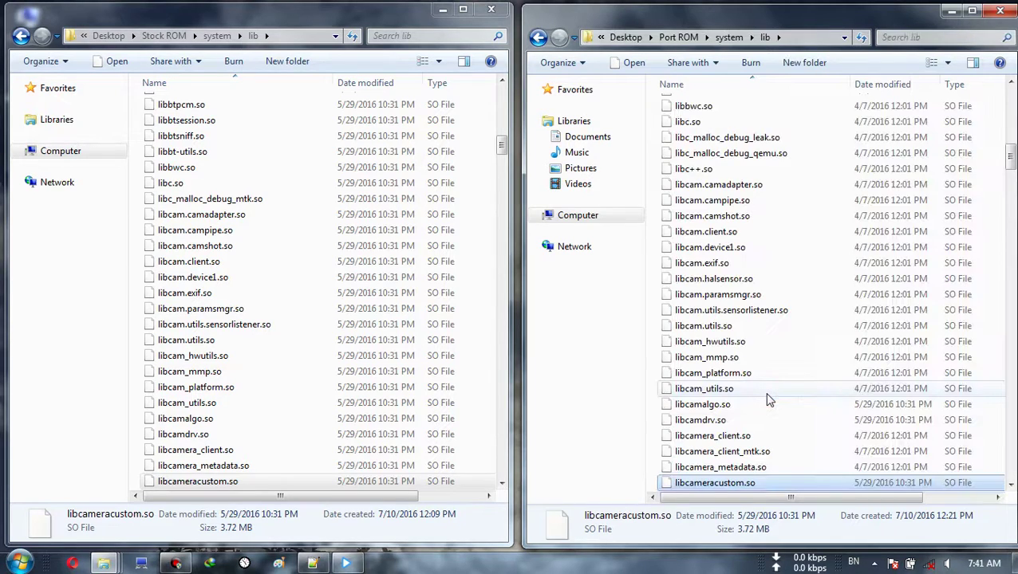
key(ctrl+v)
click(426, 163)
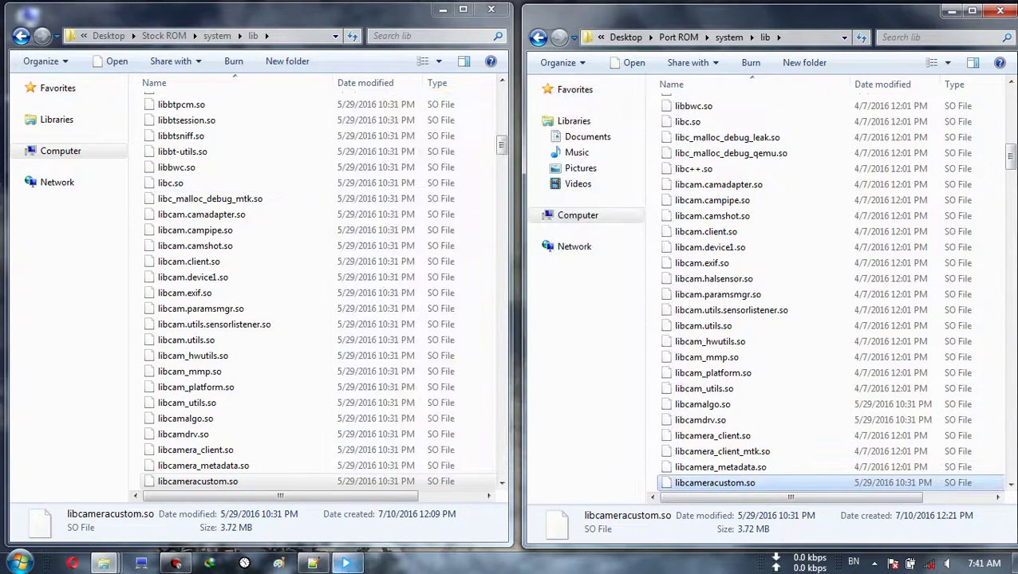
- Copy the name libcamalgo.so from the guide, find that file in the Stock ROM lib folder and copy it
click(313, 564)
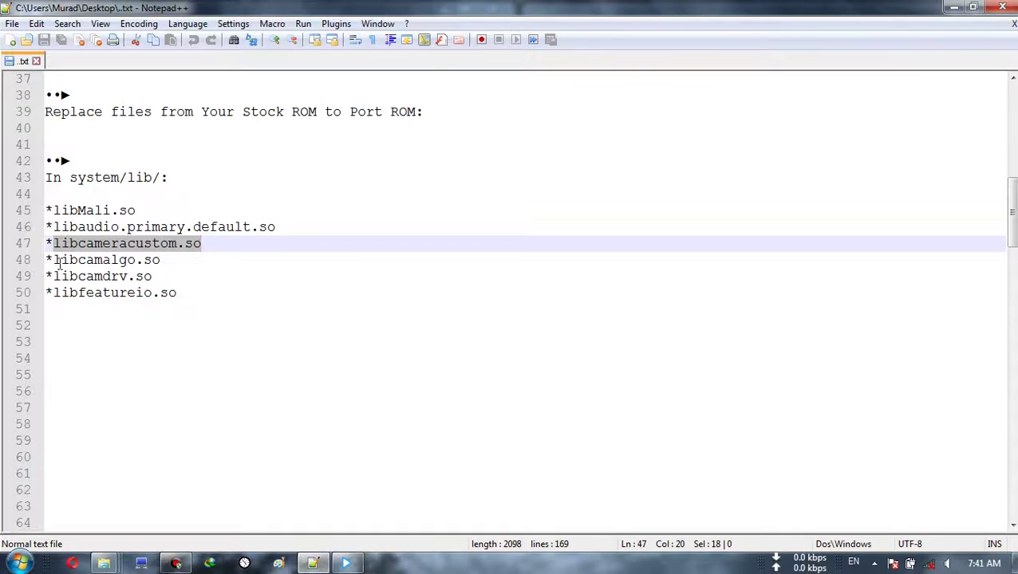
drag(55, 260, 173, 260)
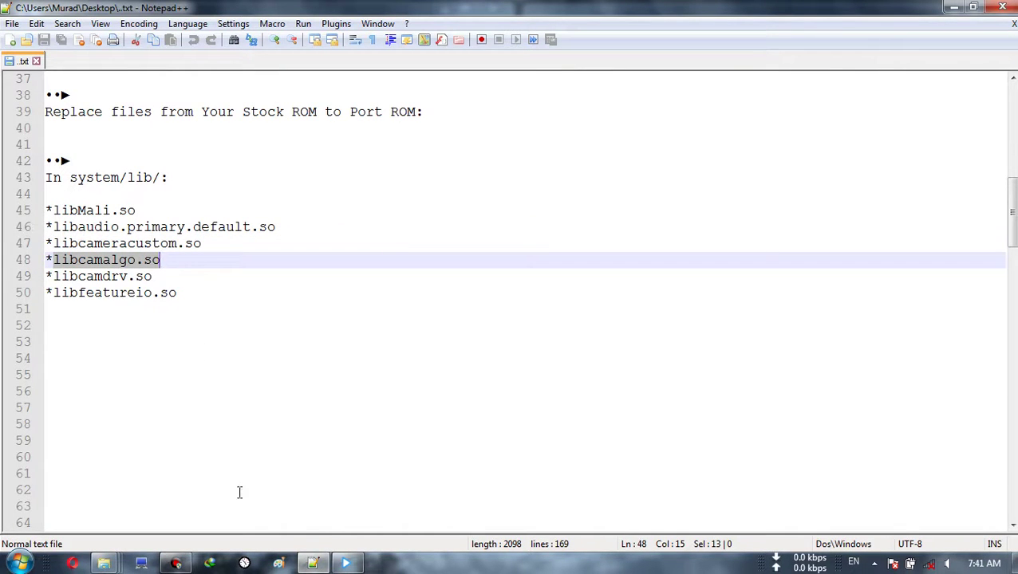
click(315, 561)
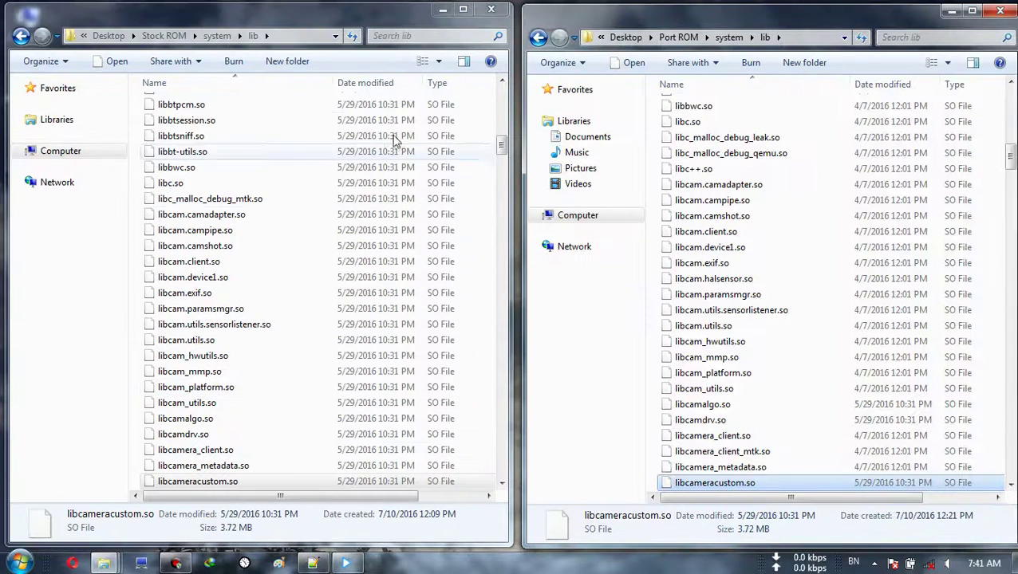
click(472, 34)
key(ctrl+v)
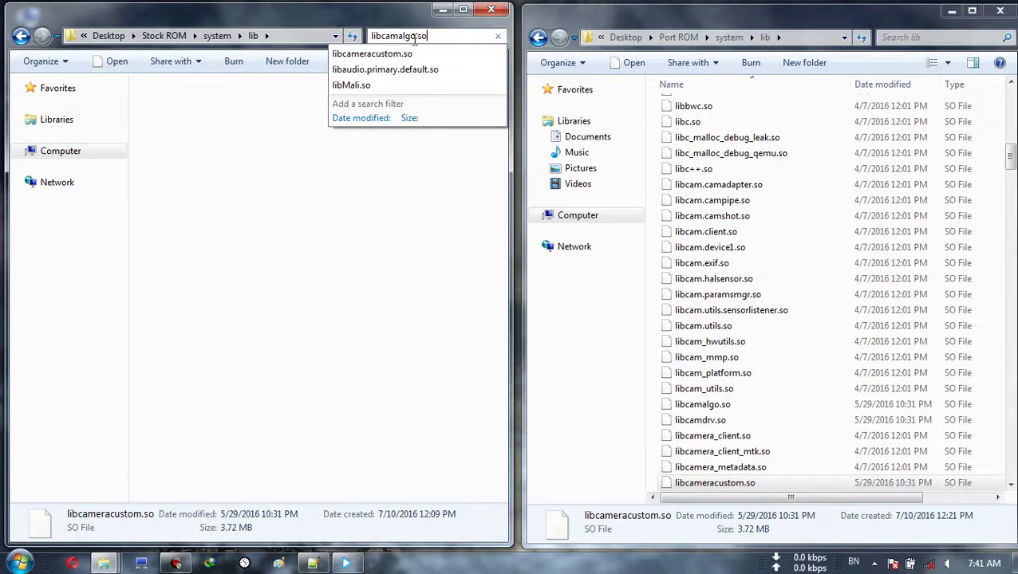
click(278, 100)
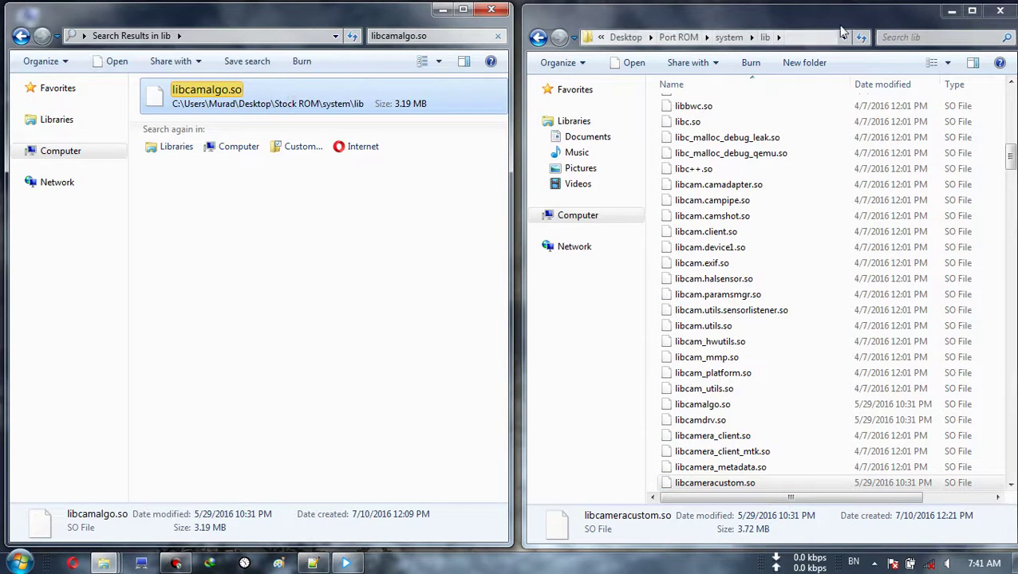
- Locate libcamalgo.so in the Port ROM lib folder and replace it with the copy from the Stock ROM
click(901, 38)
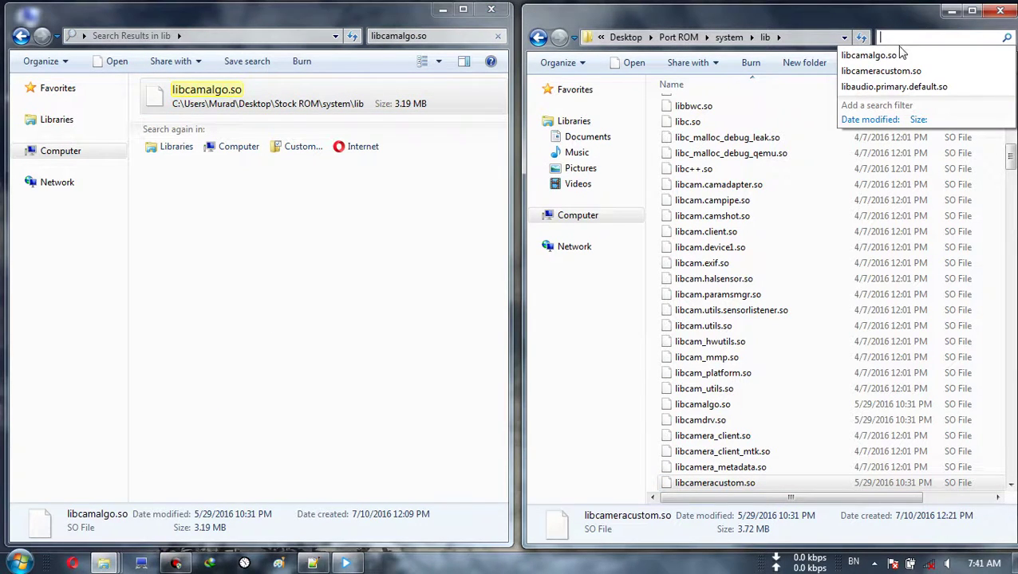
click(899, 54)
click(768, 112)
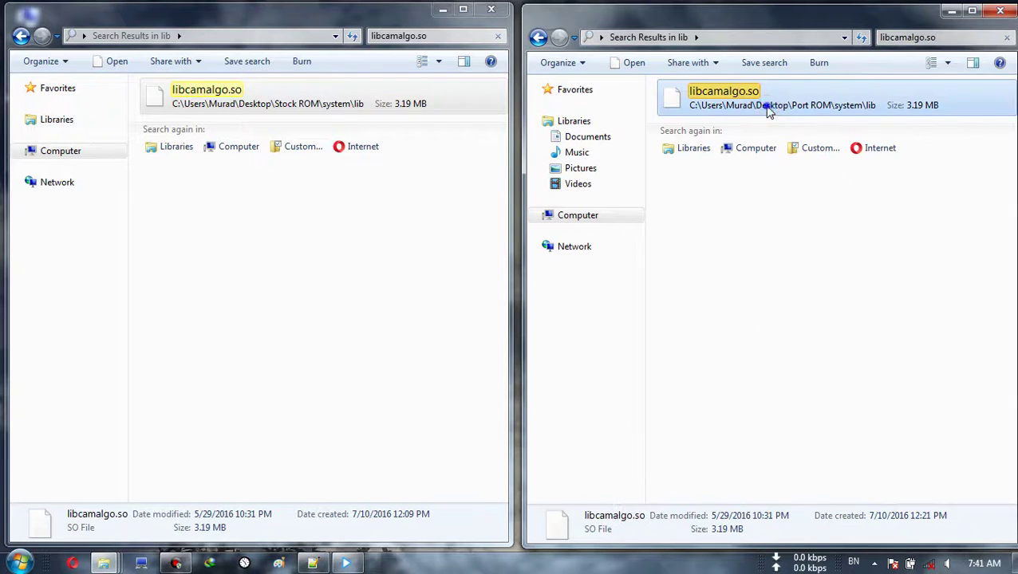
right_click(782, 110)
click(814, 392)
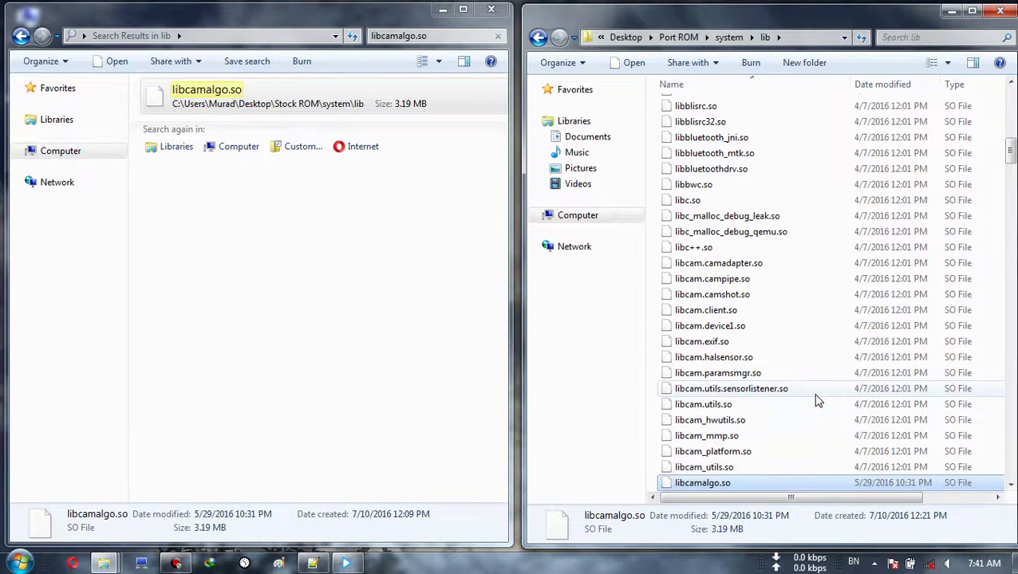
key(ctrl+v)
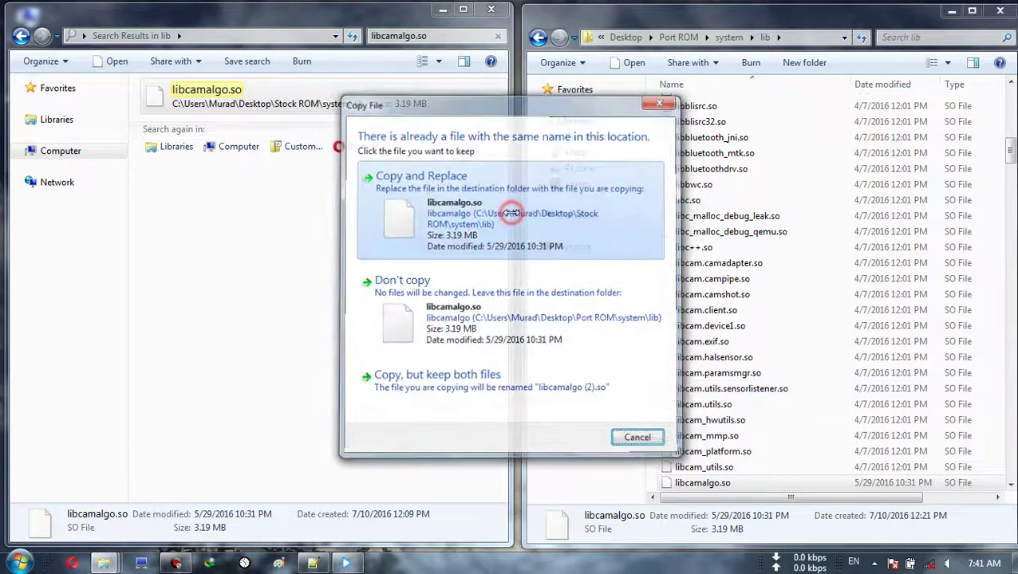
click(515, 206)
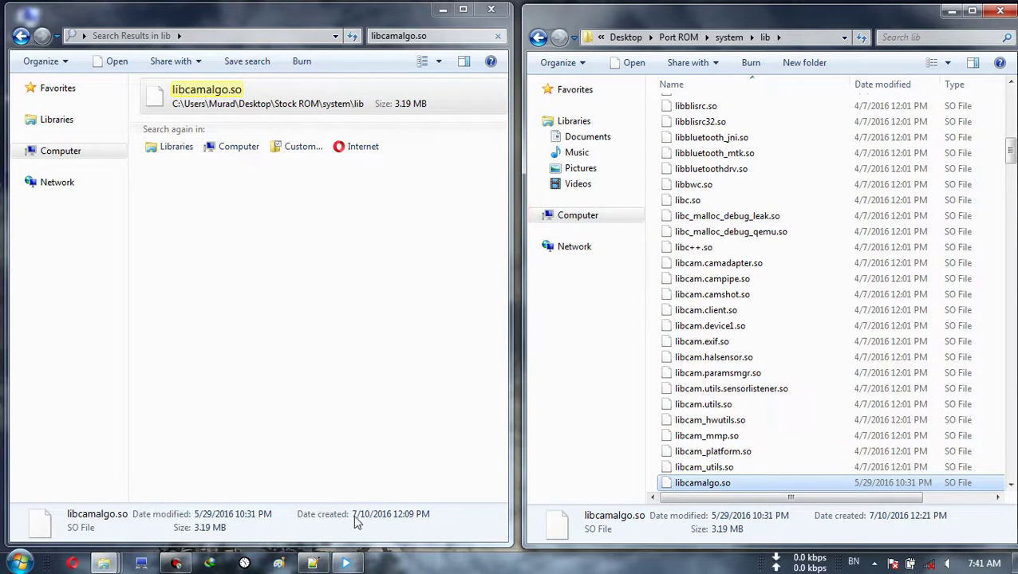
- Copy the name libcamdrv.so from the guide, find that file in the Stock ROM lib folder and copy it
click(315, 564)
drag(51, 276, 142, 276)
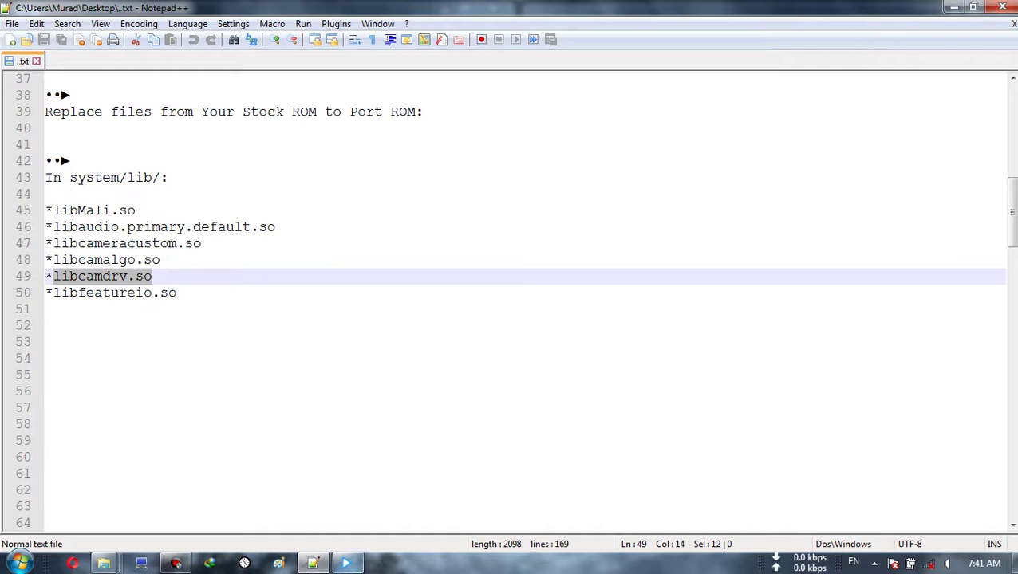
click(323, 560)
click(441, 37)
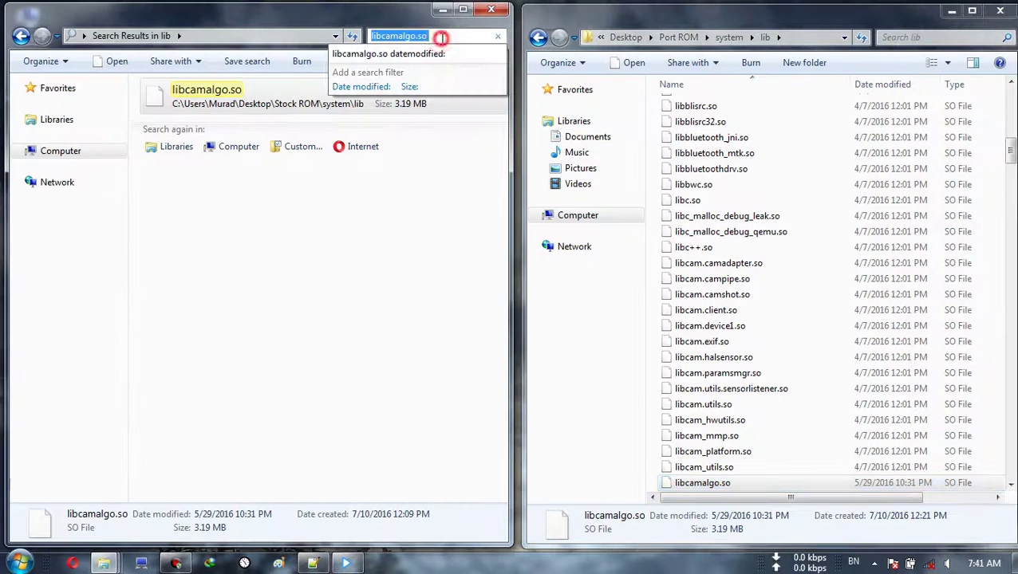
key(ctrl+v)
click(277, 82)
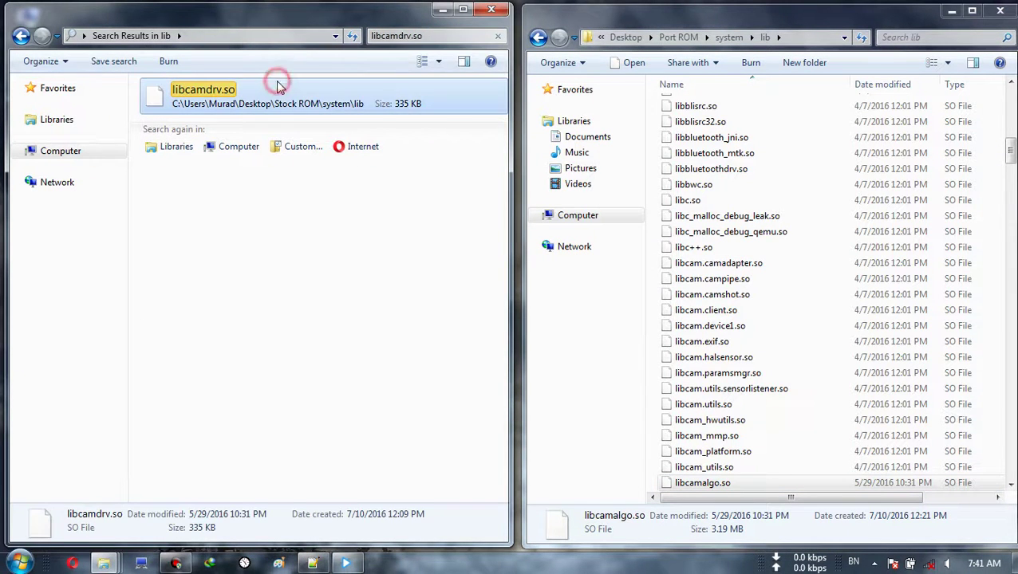
right_click(278, 84)
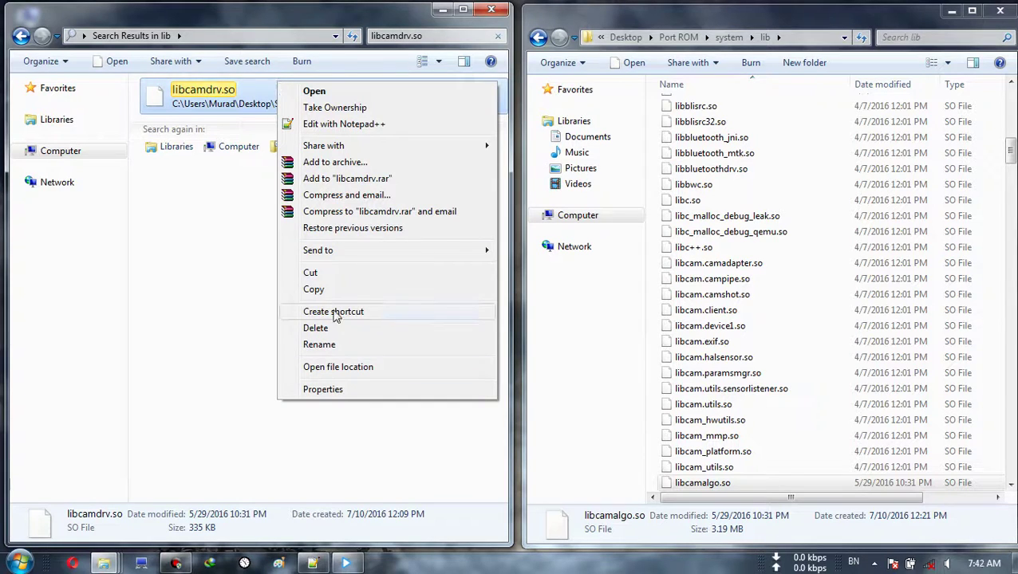
click(327, 288)
- Locate libcamdrv.so in the Port ROM lib folder and replace it with the Stock ROM version
click(885, 37)
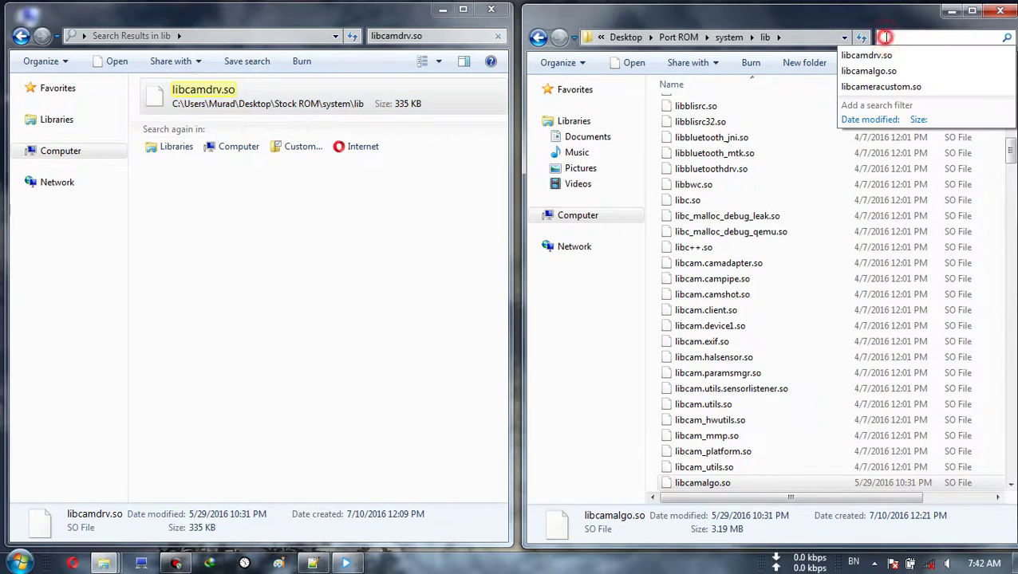
click(890, 56)
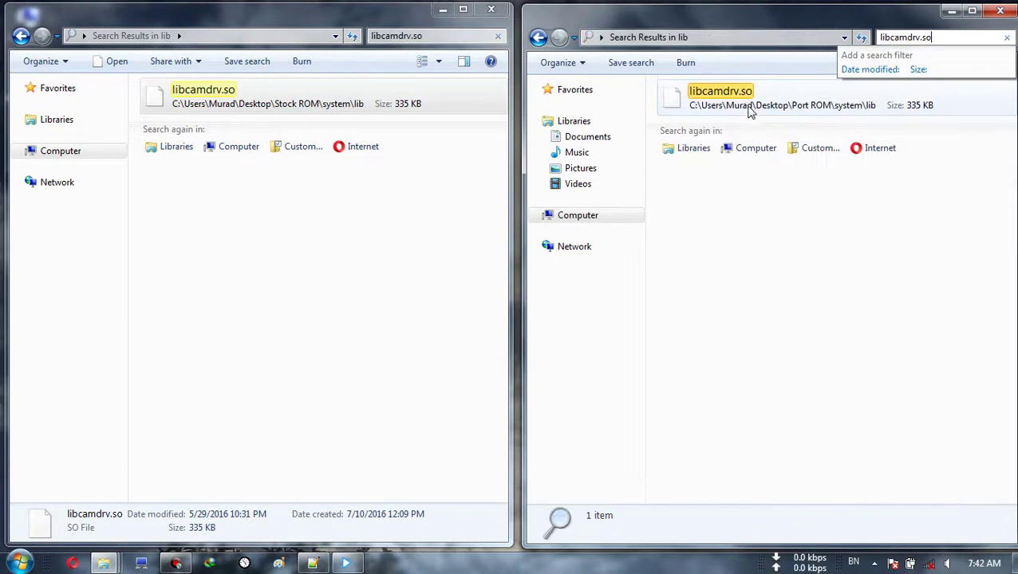
click(742, 95)
right_click(741, 95)
click(807, 379)
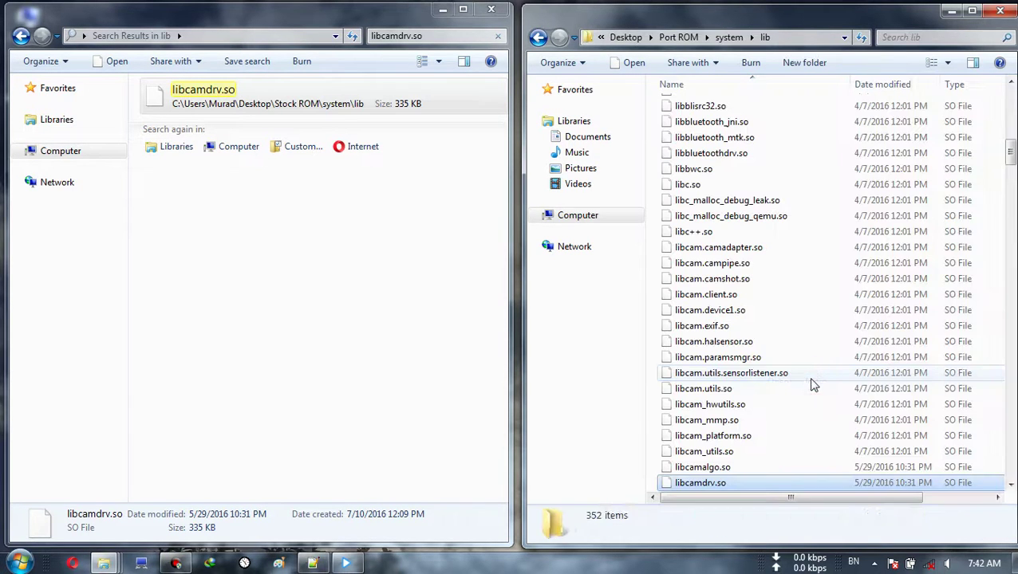
key(ctrl+v)
click(422, 177)
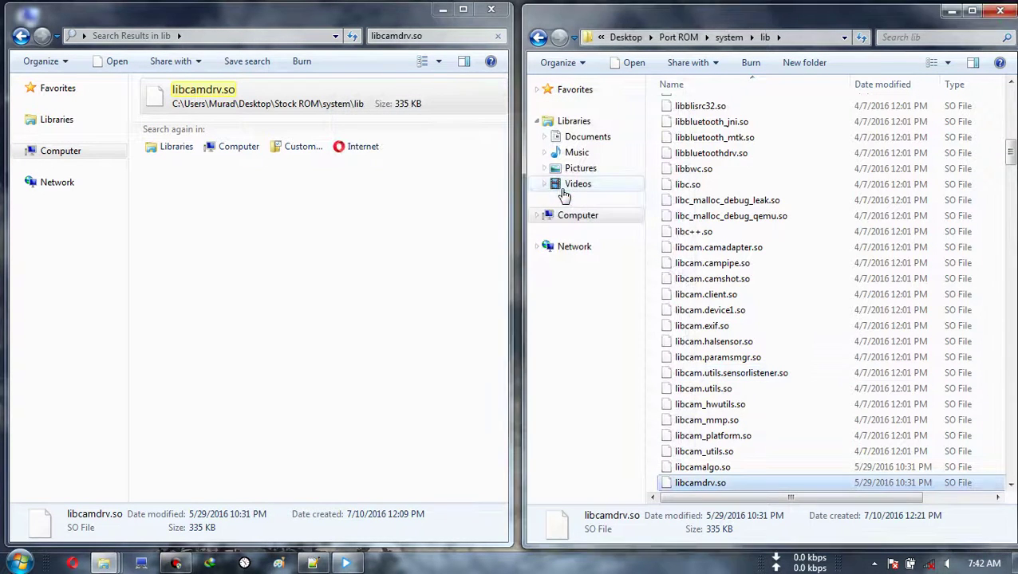
- Copy the name libfeatureio.so from the guide, find that file in the Stock ROM lib folder and copy it
click(314, 563)
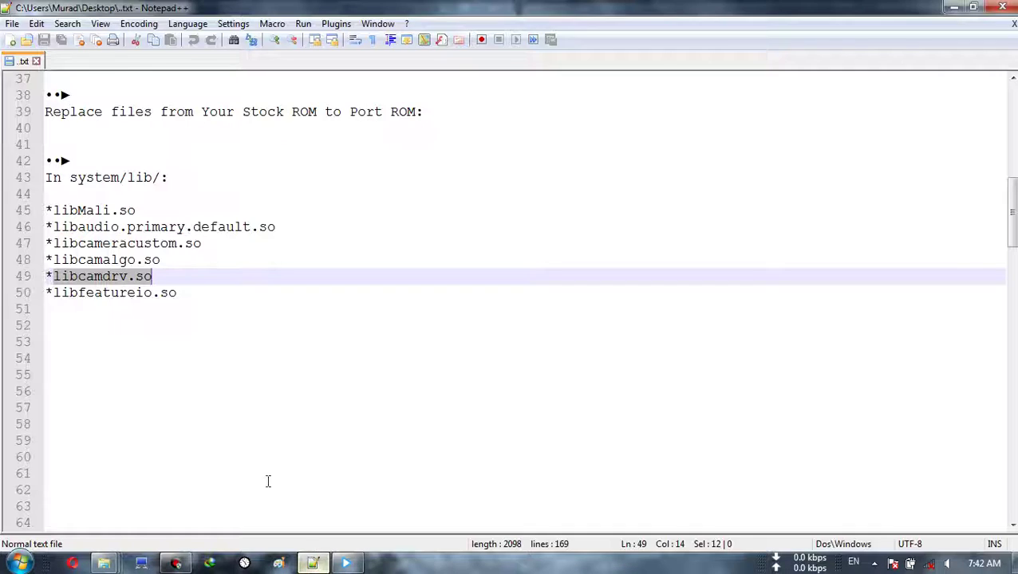
drag(54, 293, 203, 287)
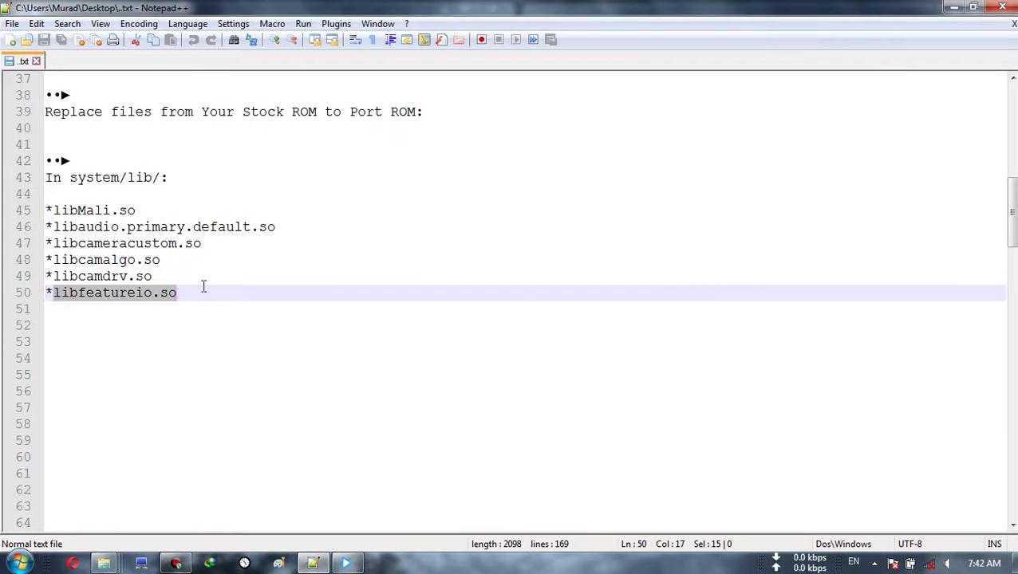
click(319, 563)
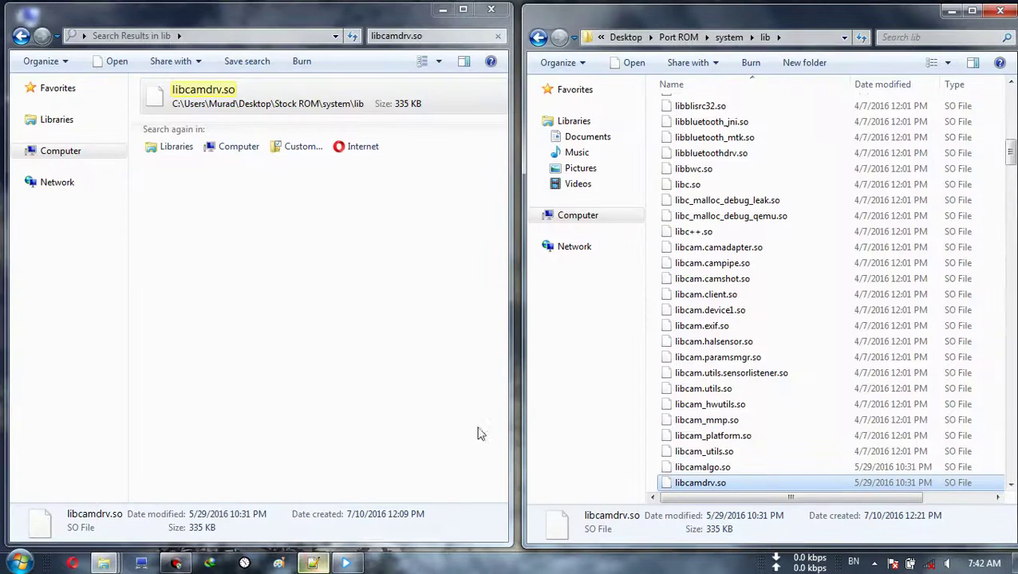
click(446, 35)
key(ctrl+v)
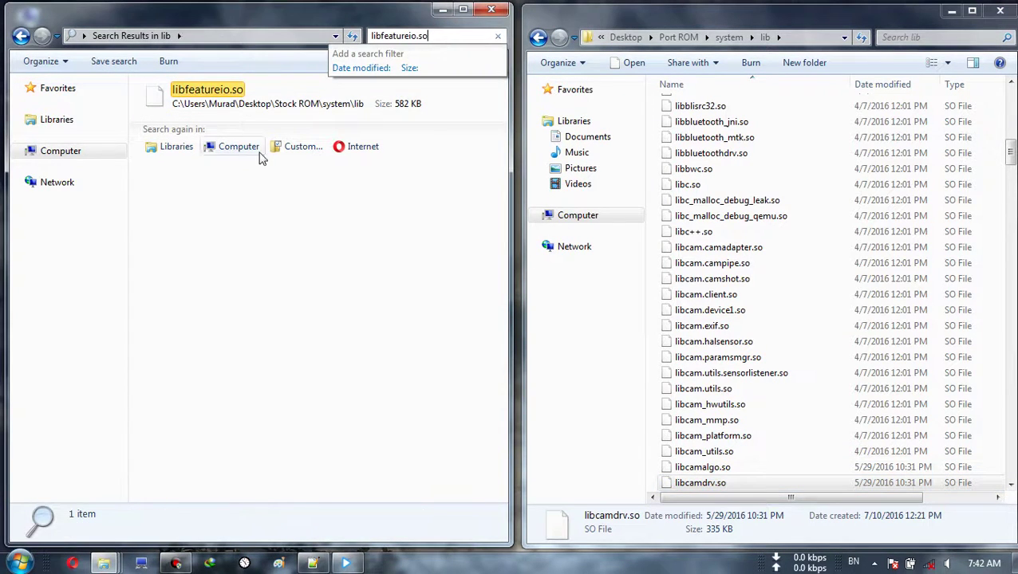
click(245, 105)
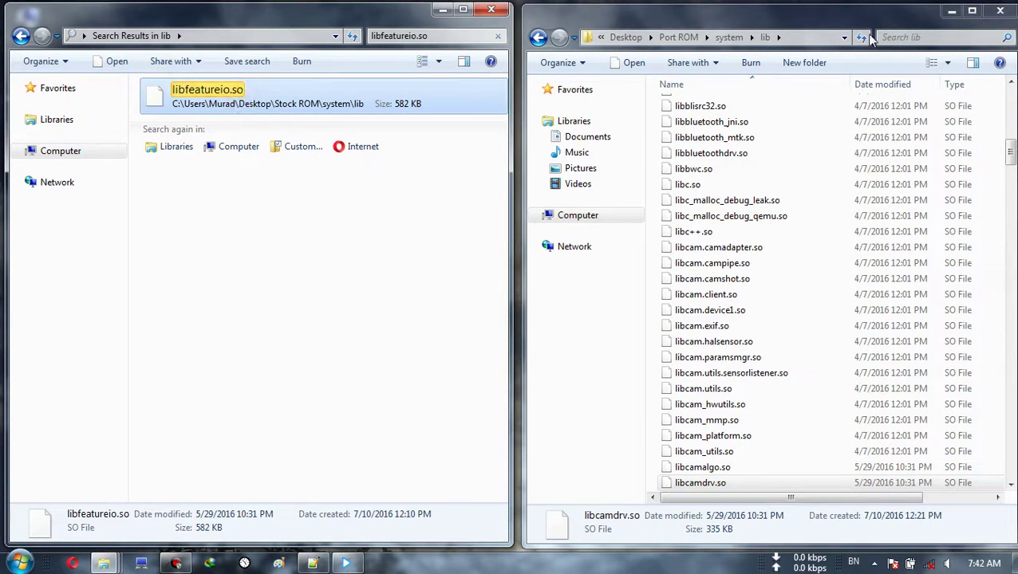
- Locate libfeatureio.so in the Port ROM lib folder and replace it with the Stock ROM version
click(905, 37)
click(893, 51)
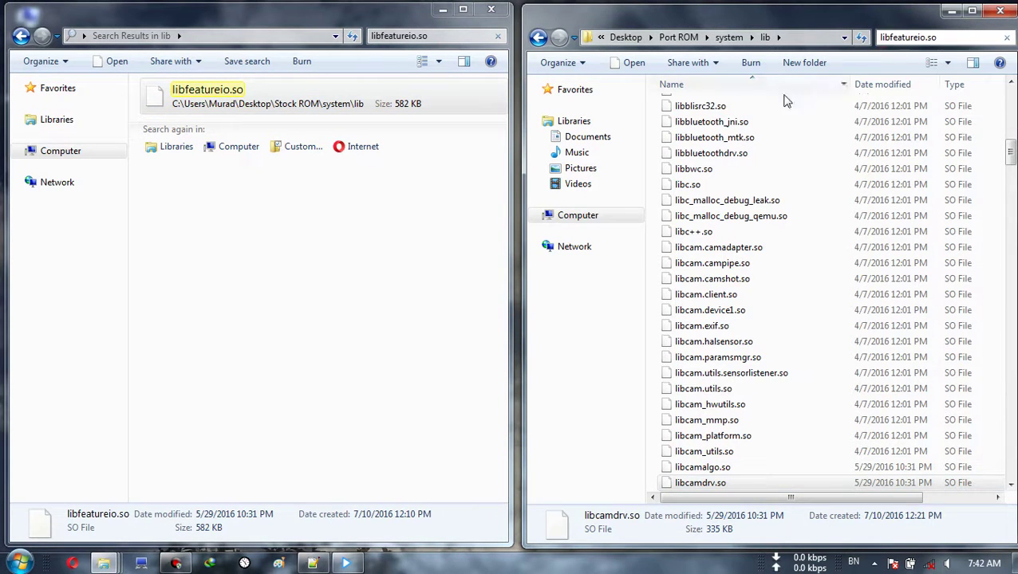
click(749, 108)
right_click(748, 107)
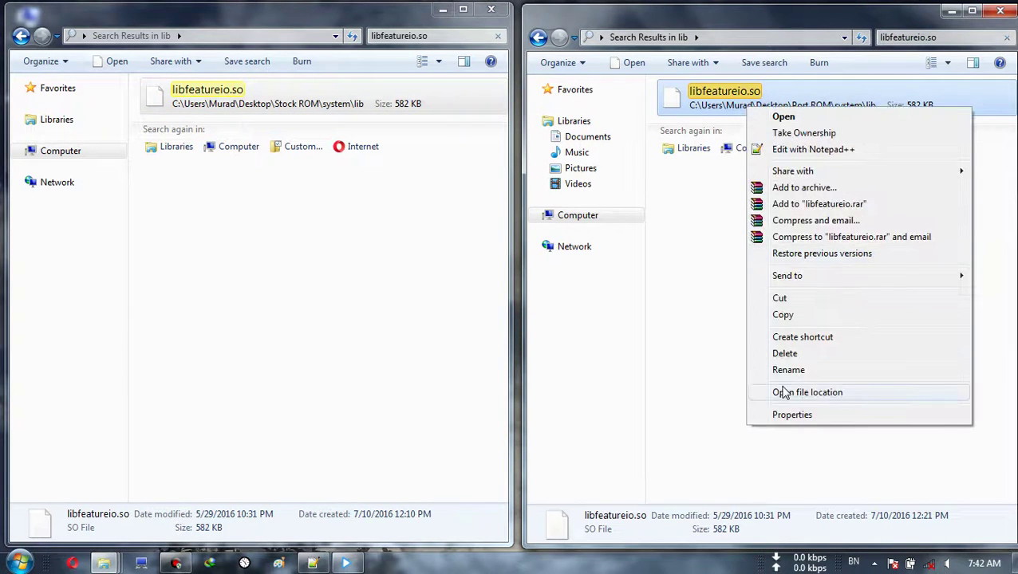
click(806, 393)
key(ctrl+v)
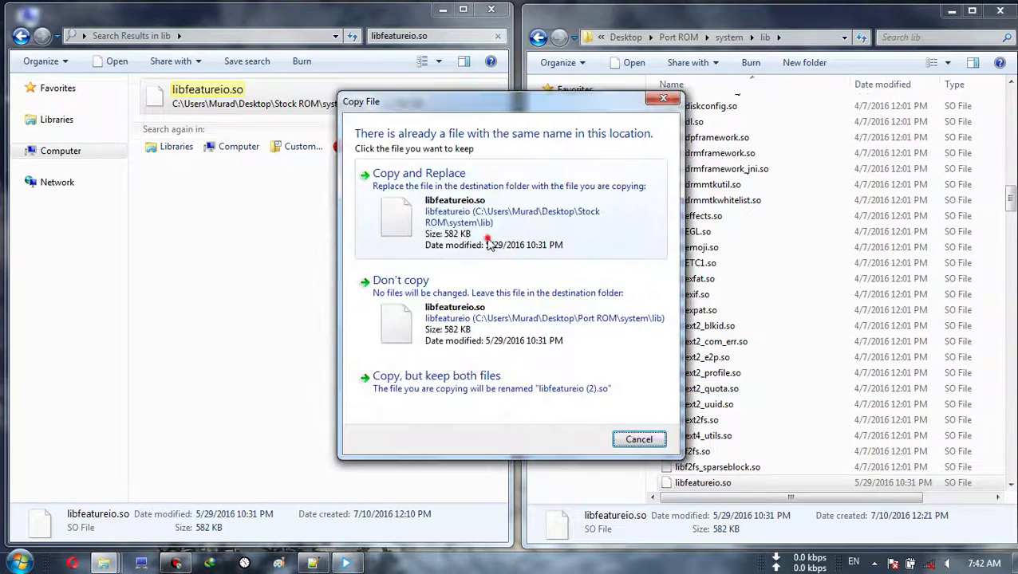
click(490, 244)
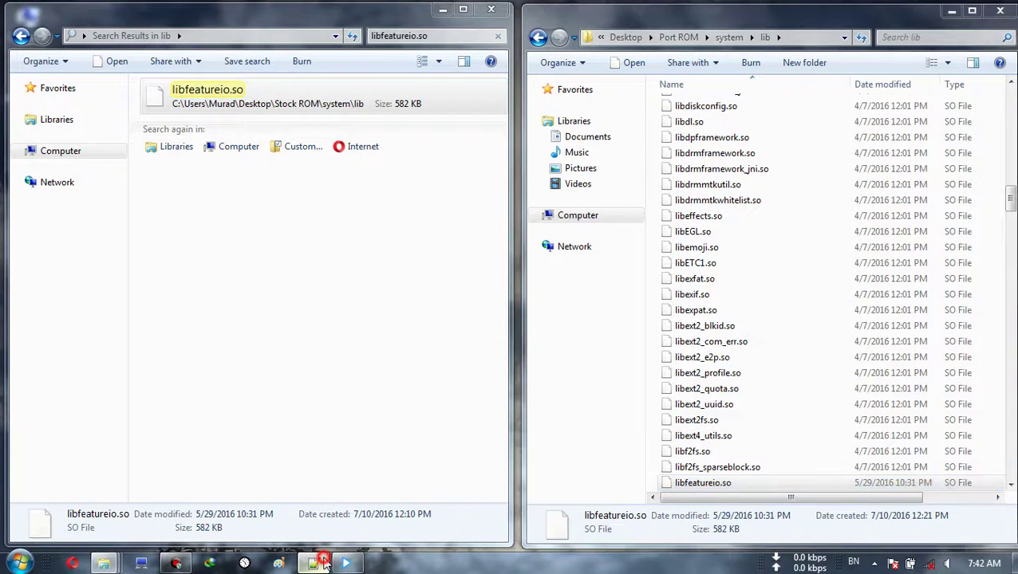
- Check the guide's system/lib/hw section and open the hw folder inside the Stock ROM's system/lib
click(323, 563)
click(242, 292)
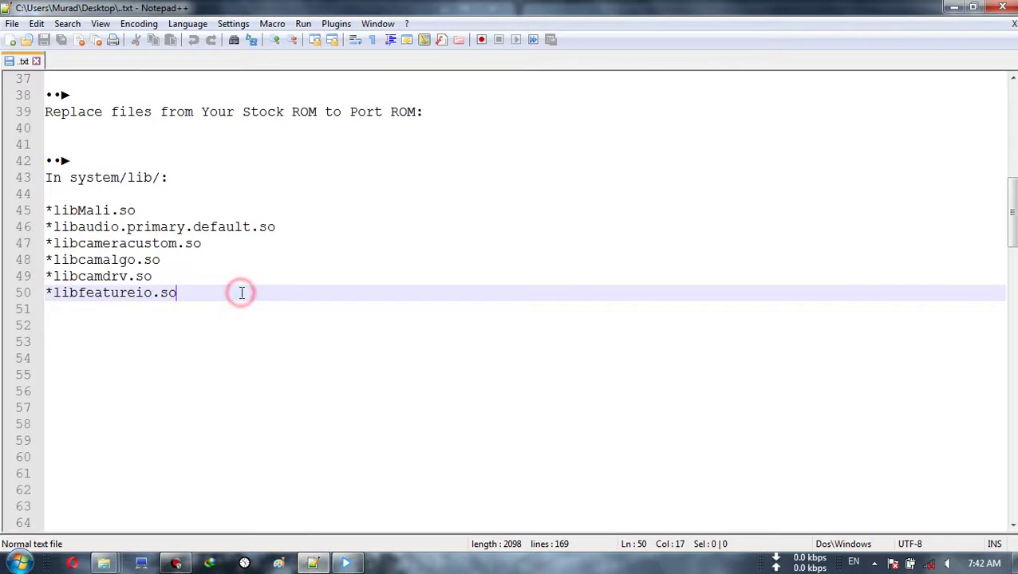
scroll(242, 292, down, 8)
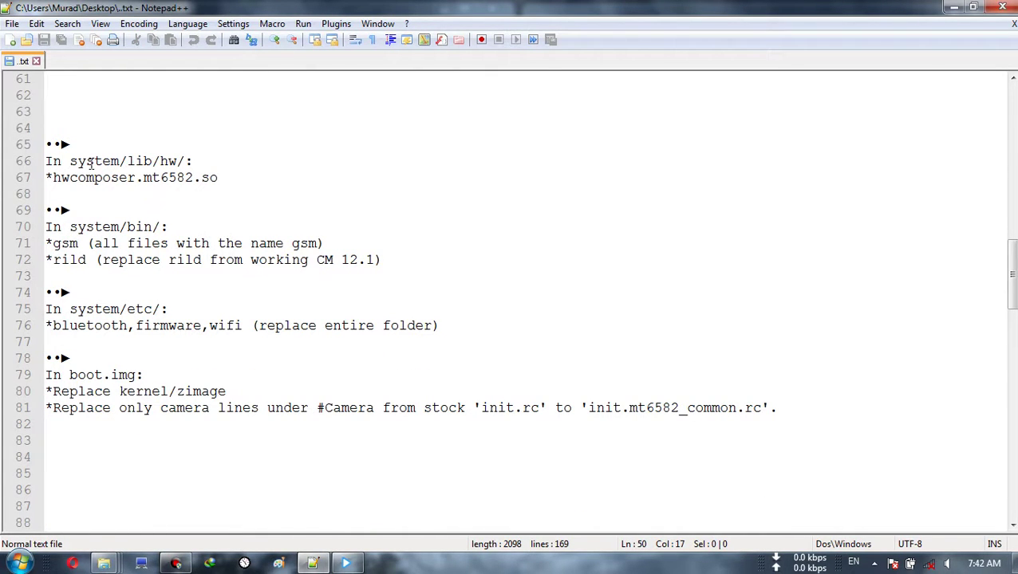
drag(128, 164, 189, 161)
click(314, 564)
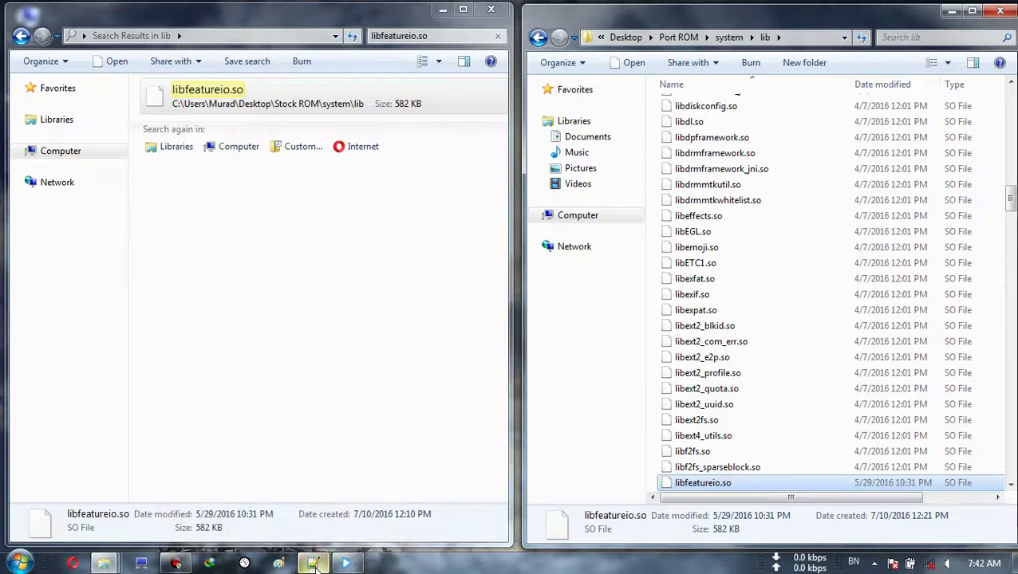
click(24, 40)
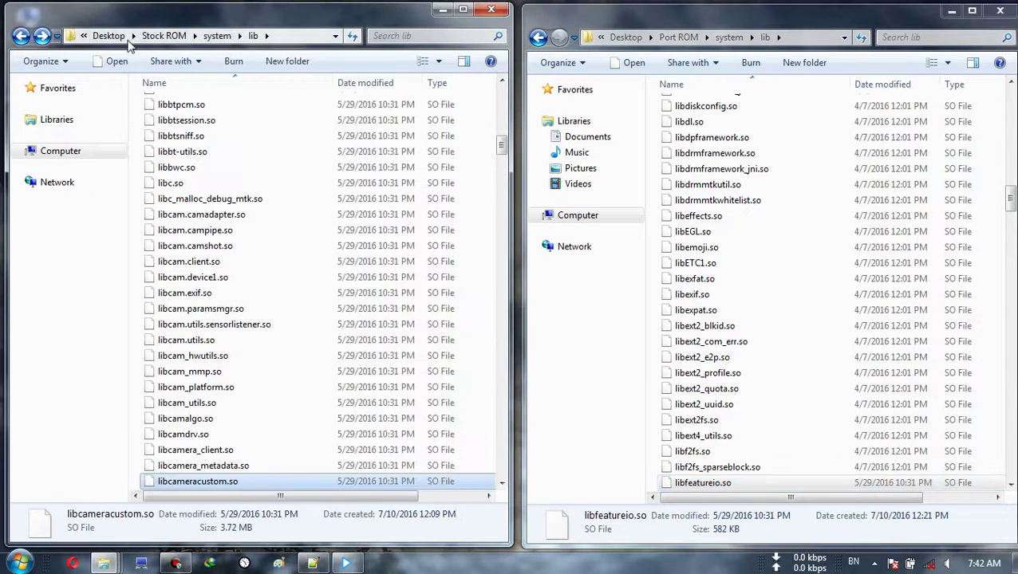
click(221, 108)
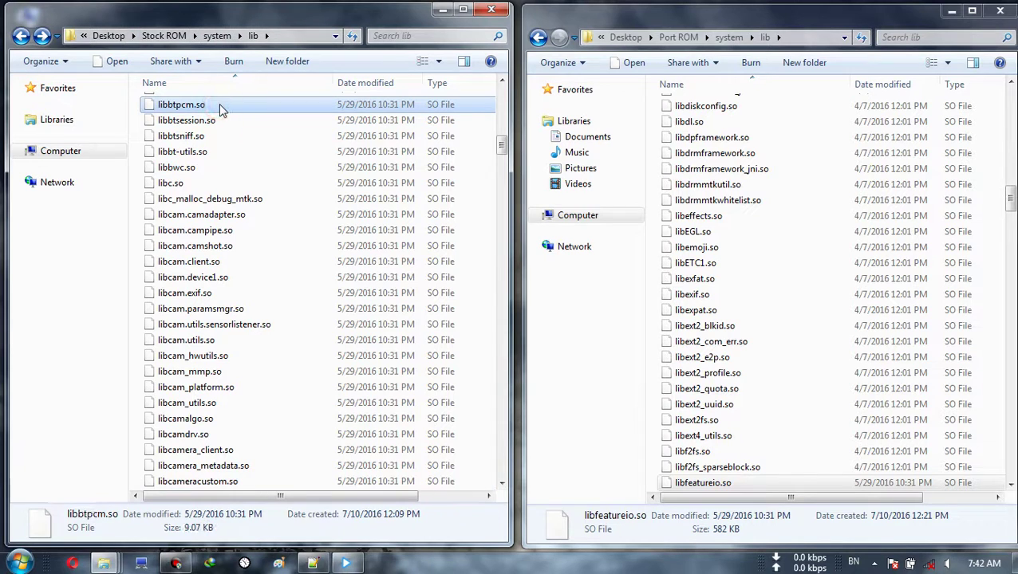
click(225, 168)
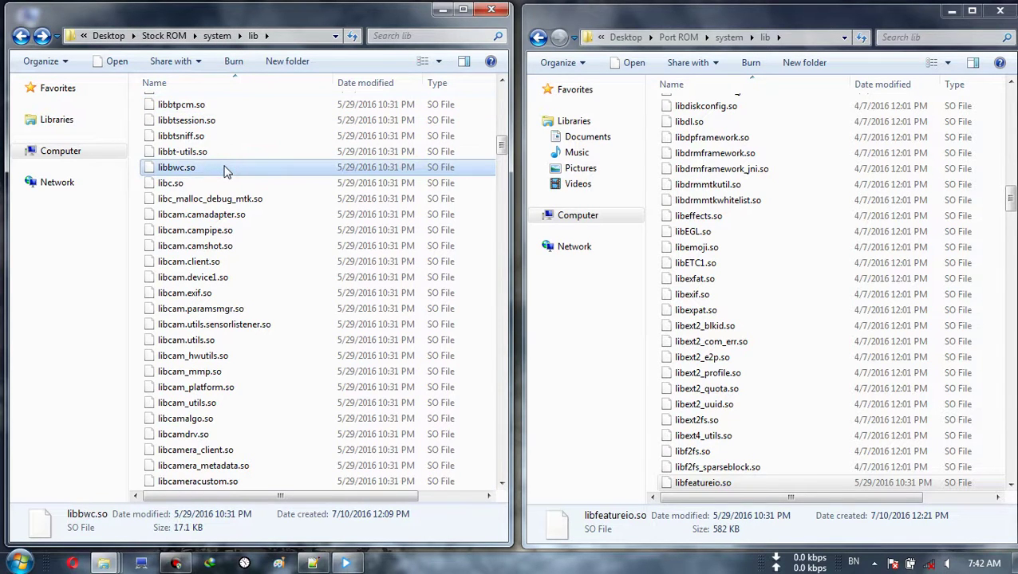
scroll(225, 170, up, 15)
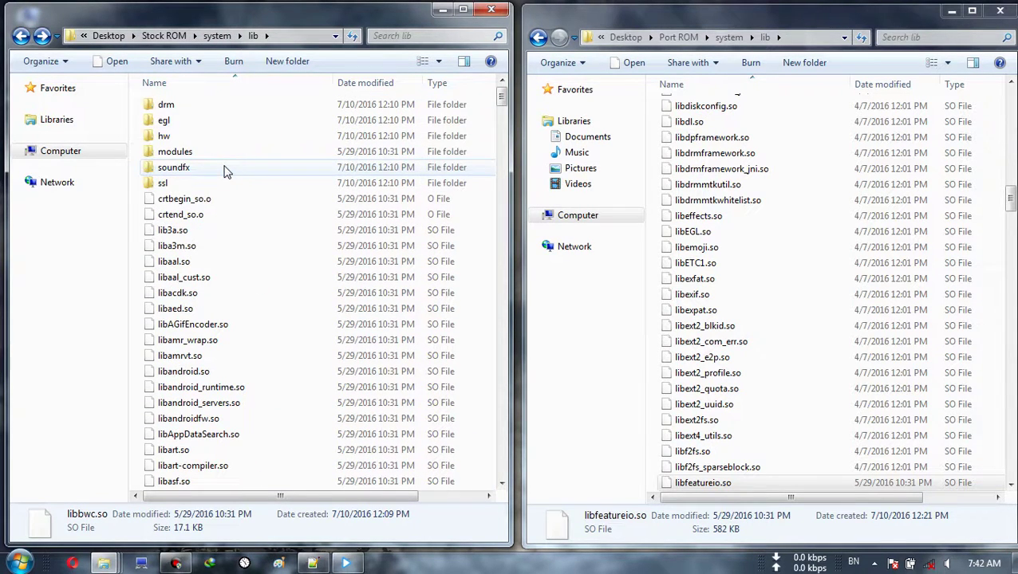
double_click(209, 137)
- Open the hw folder inside the Port ROM's system/lib
click(792, 142)
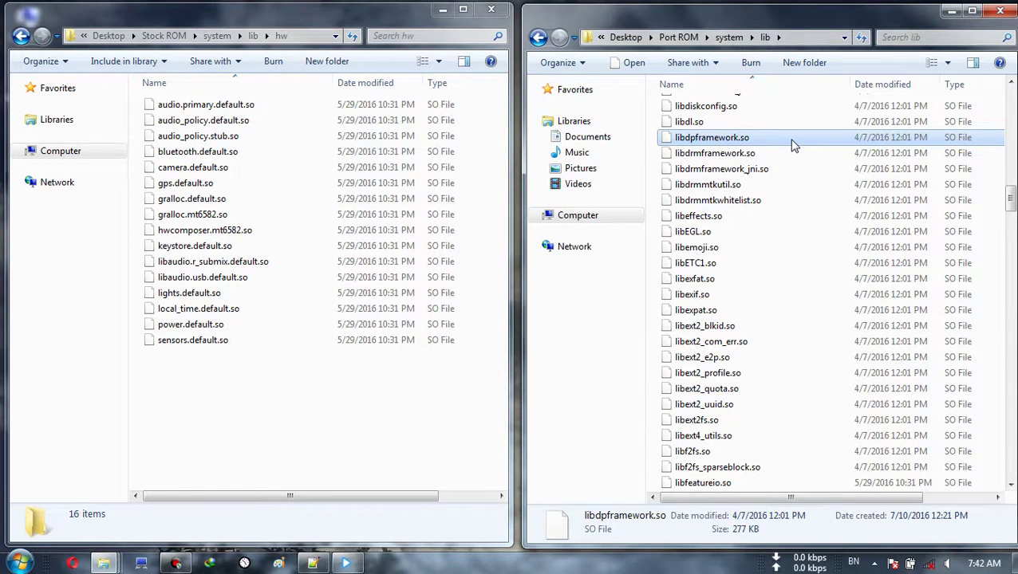
scroll(793, 146, up, 20)
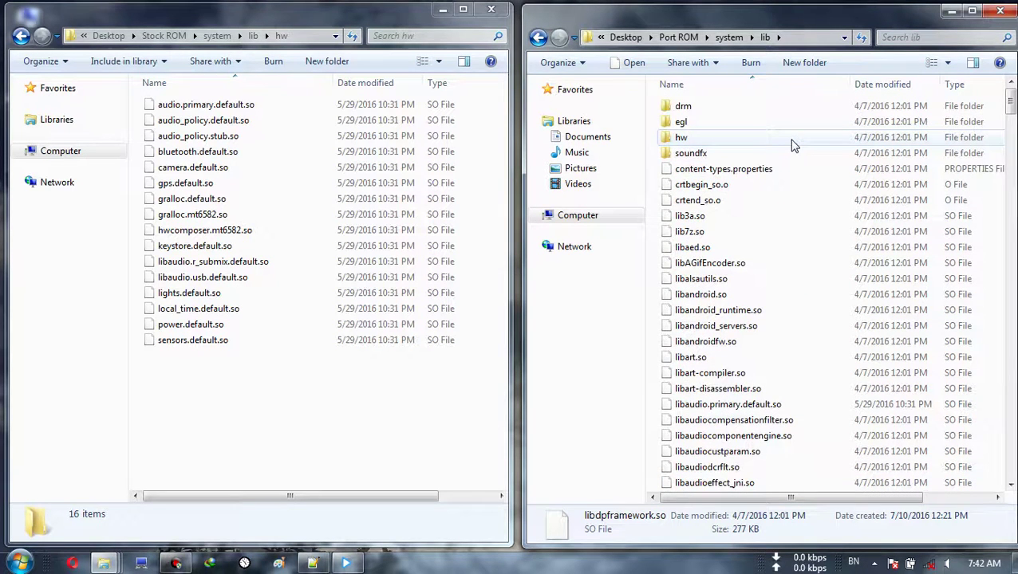
double_click(793, 140)
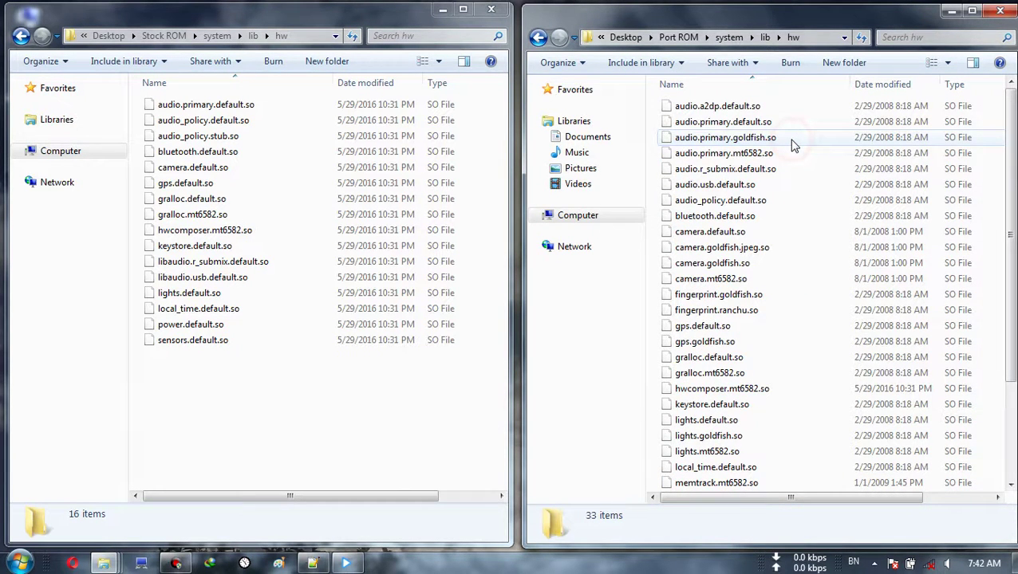
click(792, 141)
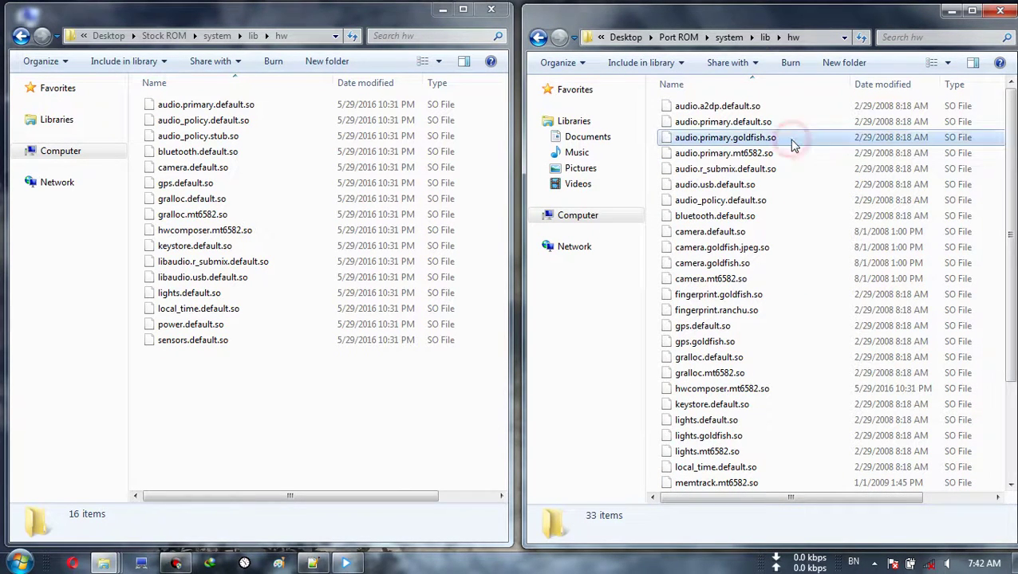
scroll(774, 230, down, 1)
click(774, 231)
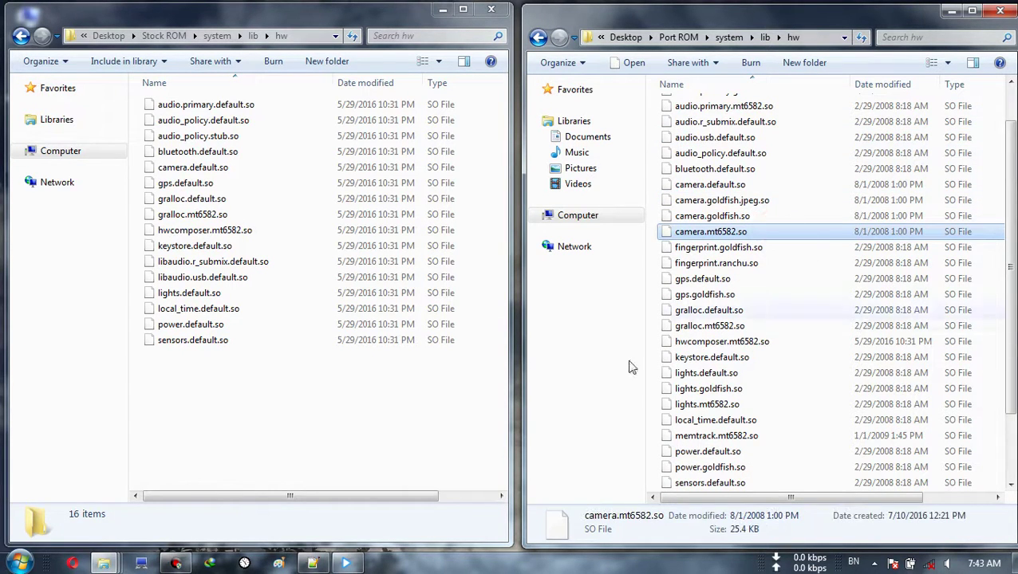
- Copy the name hwcomposer.mt6582.so from the guide, find that file in the Stock ROM hw folder and copy it
click(311, 564)
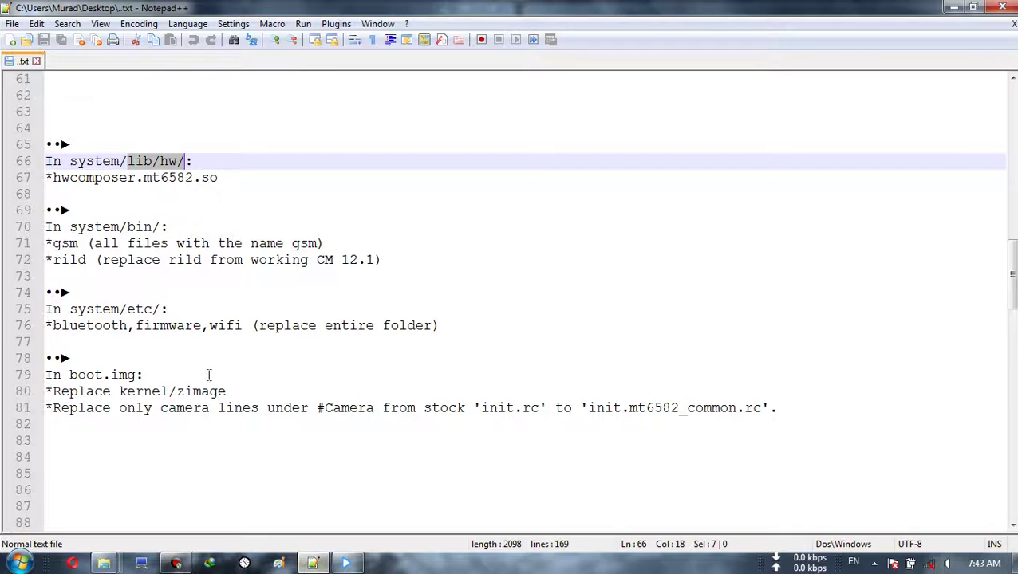
drag(52, 178, 215, 177)
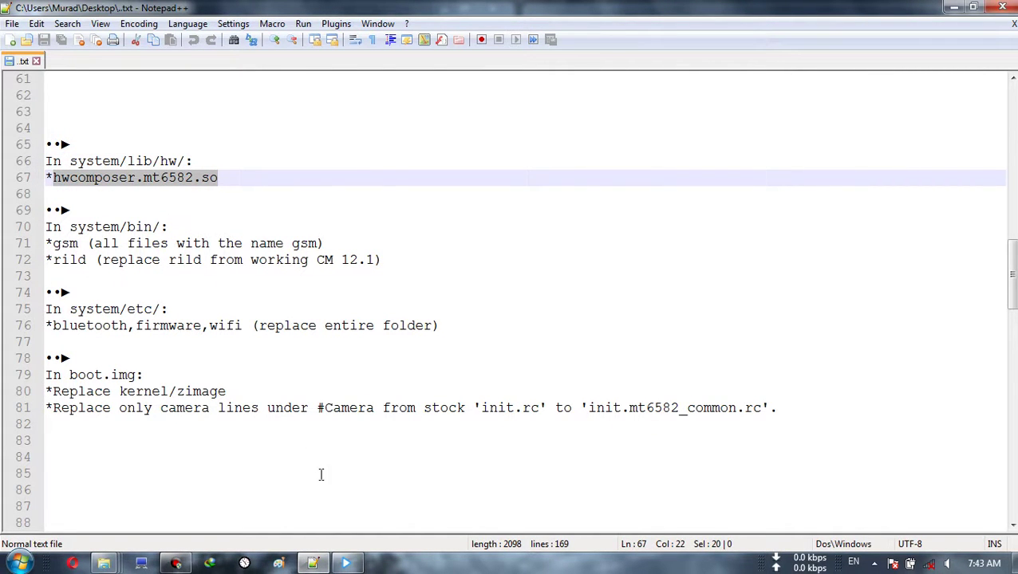
click(311, 565)
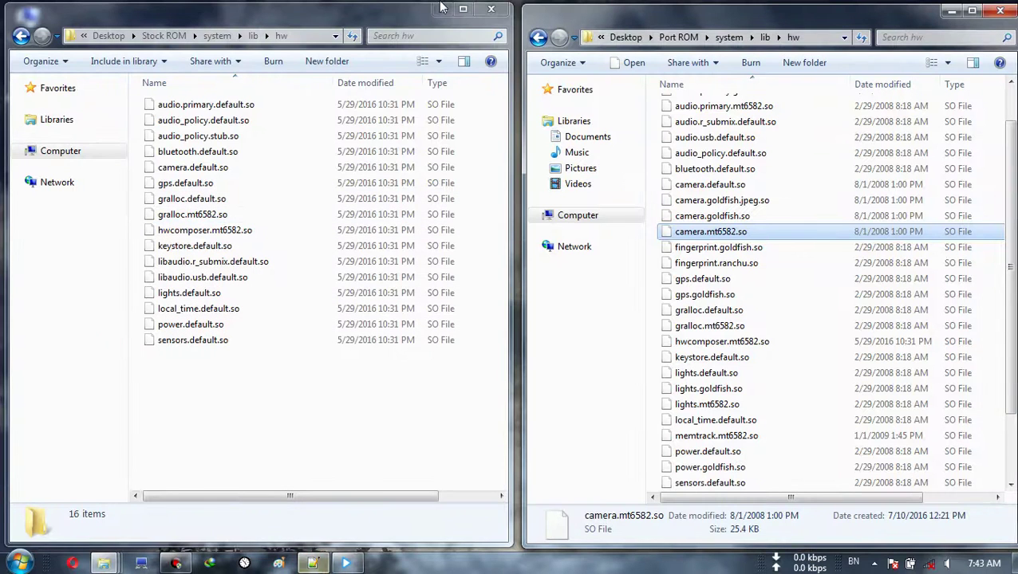
click(436, 36)
text(hwcomposer.mt6582.so)
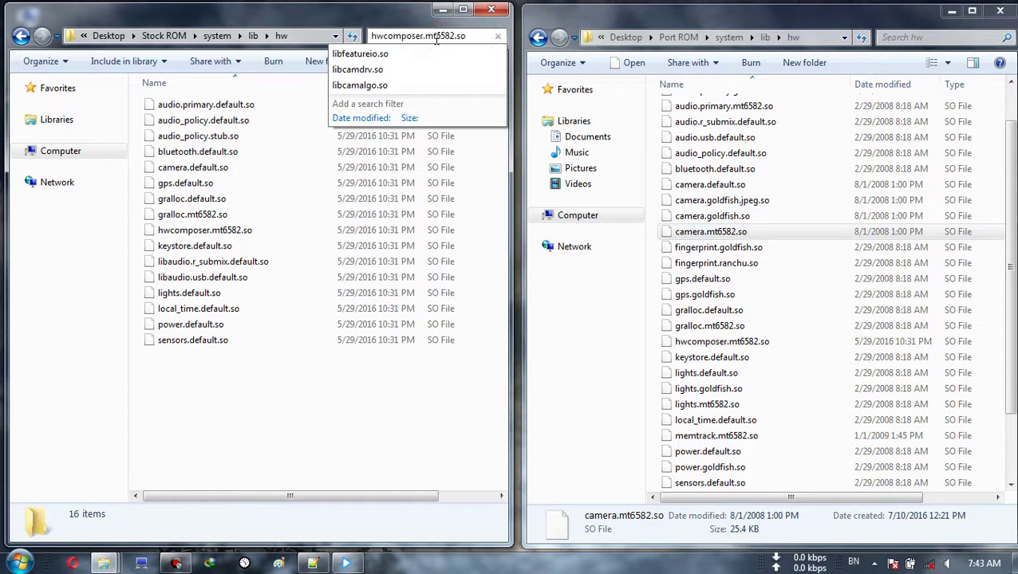
click(357, 100)
right_click(358, 100)
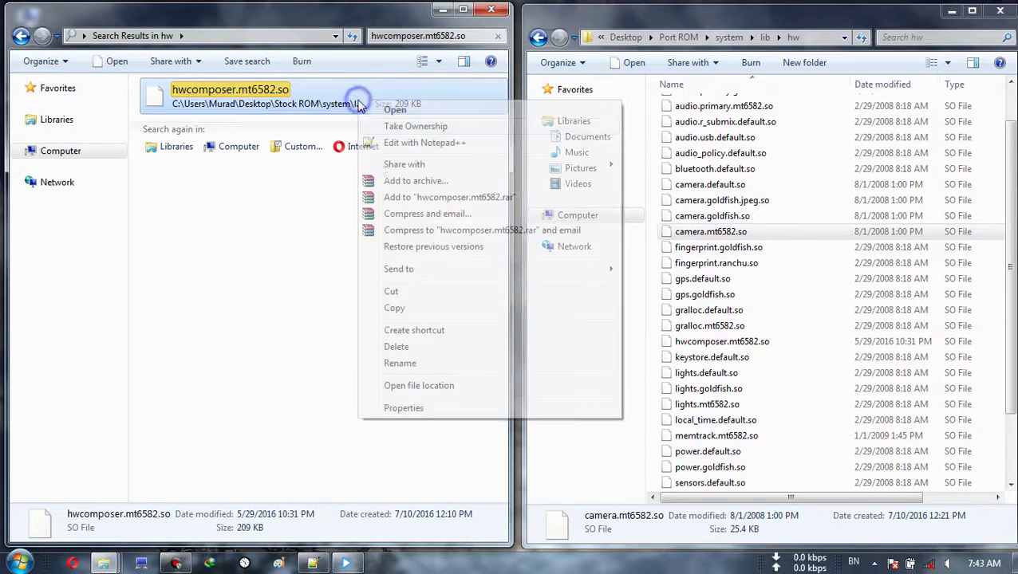
click(417, 386)
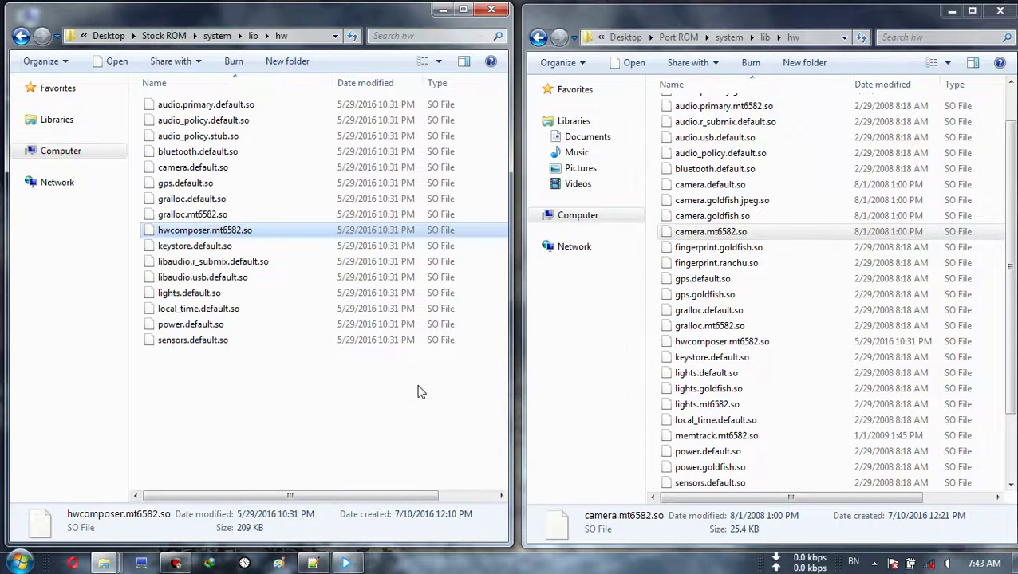
- Locate hwcomposer.mt6582.so in the Port ROM hw folder and replace it with the Stock ROM version
click(911, 37)
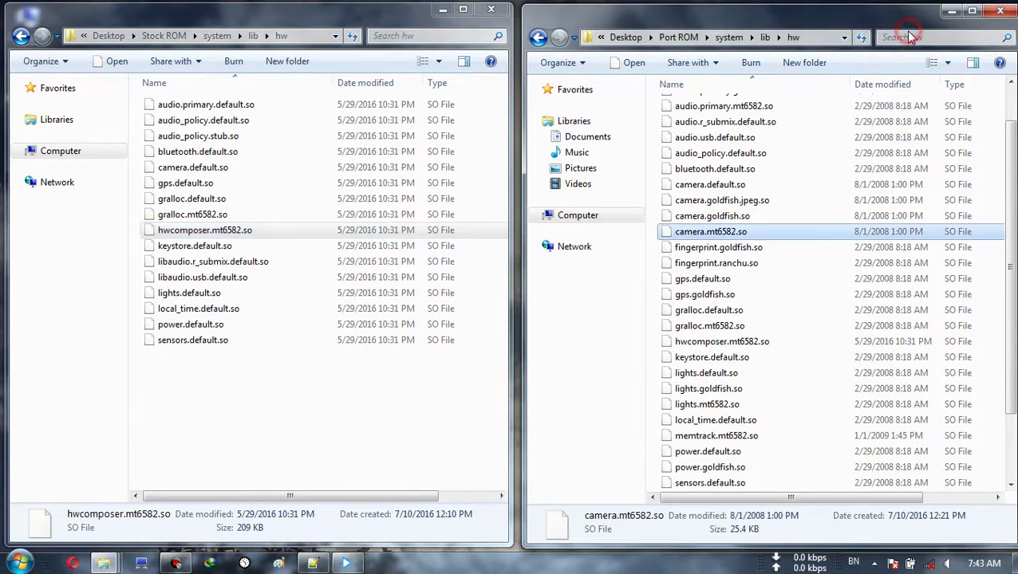
click(889, 55)
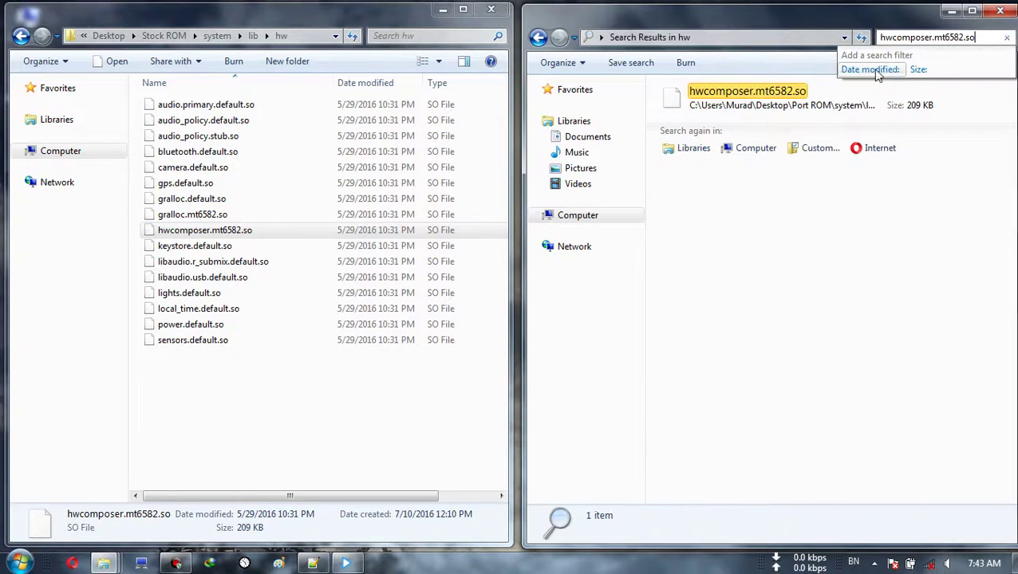
right_click(838, 91)
click(873, 370)
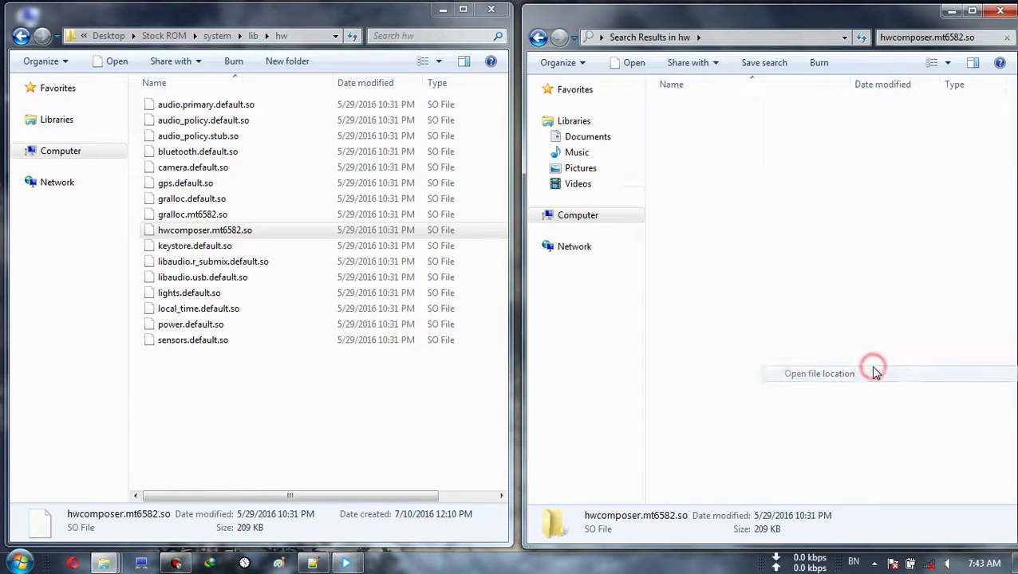
key(ctrl+v)
click(511, 200)
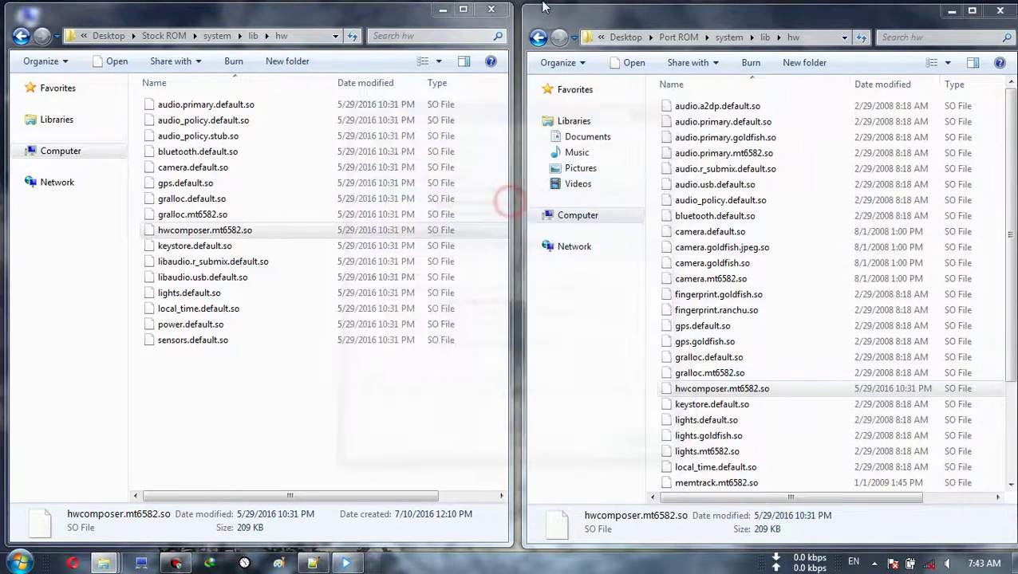
- Check the guide's system/bin section and open the system/bin folder in both the Stock ROM and the Port ROM
click(313, 563)
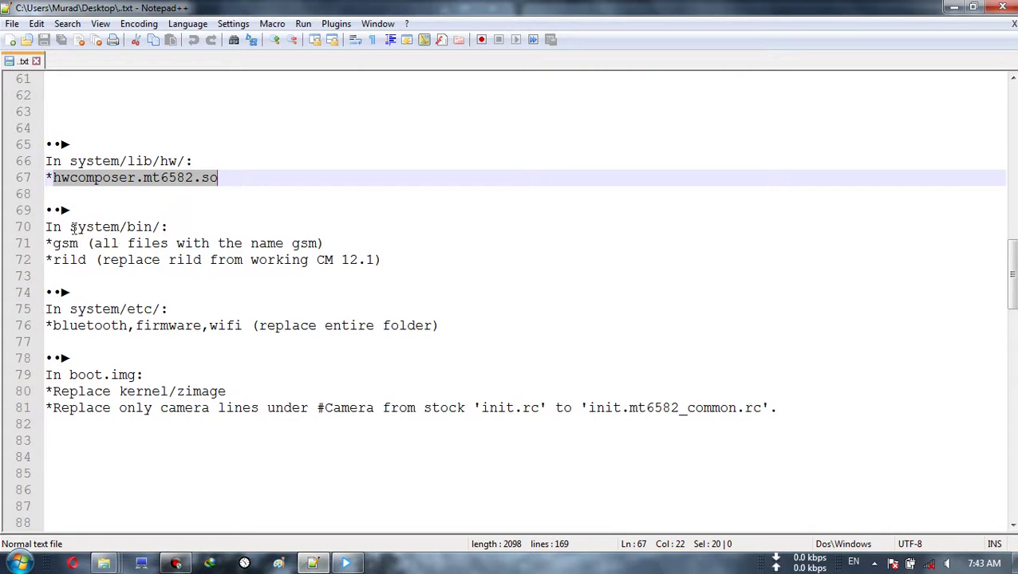
drag(72, 228, 176, 225)
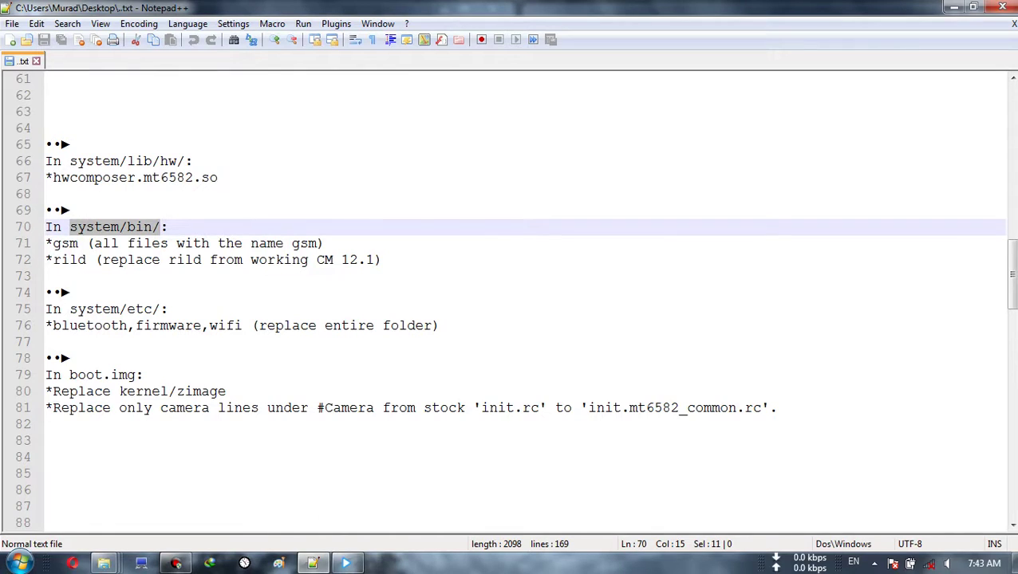
click(324, 562)
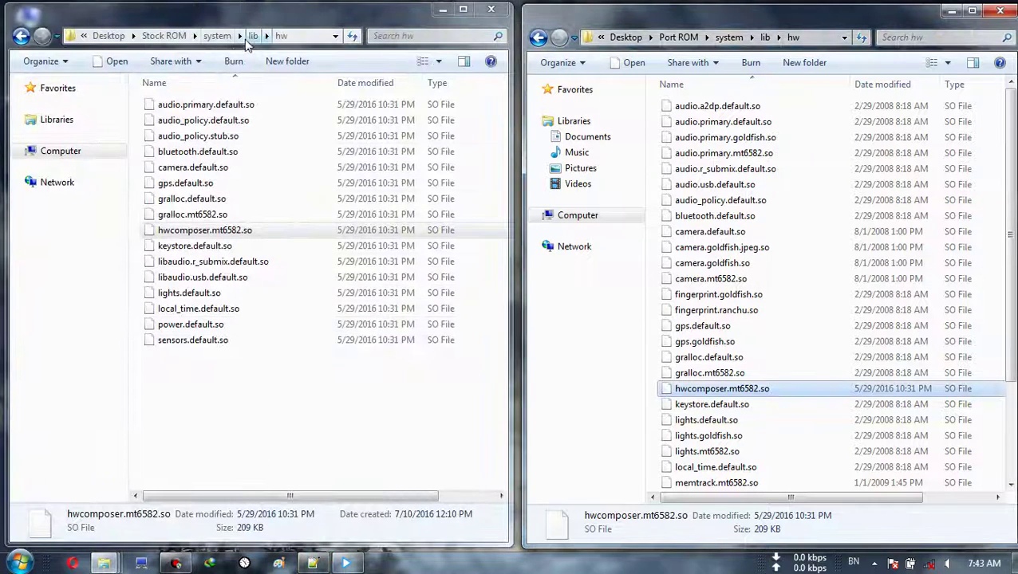
click(219, 36)
double_click(177, 120)
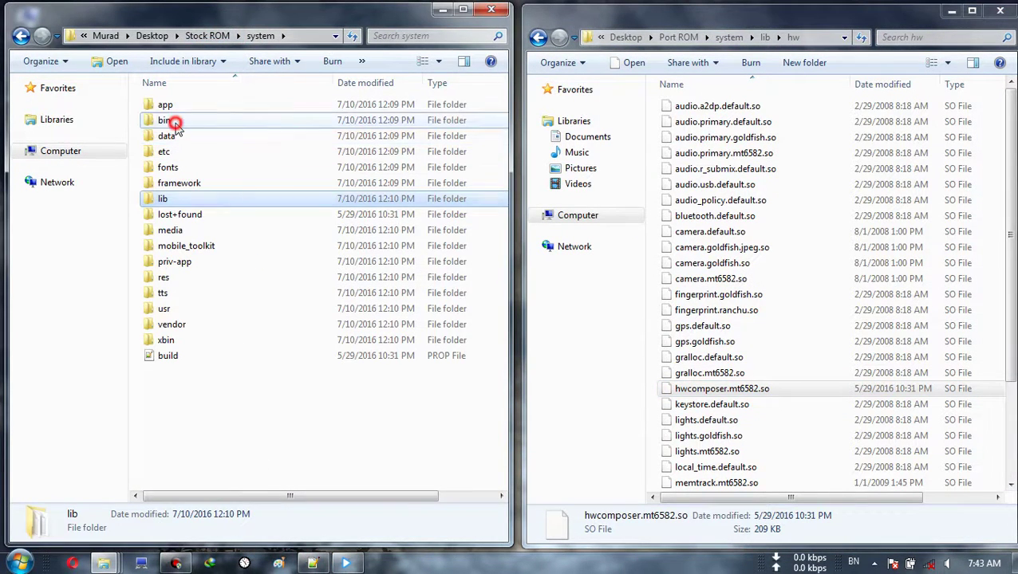
click(728, 36)
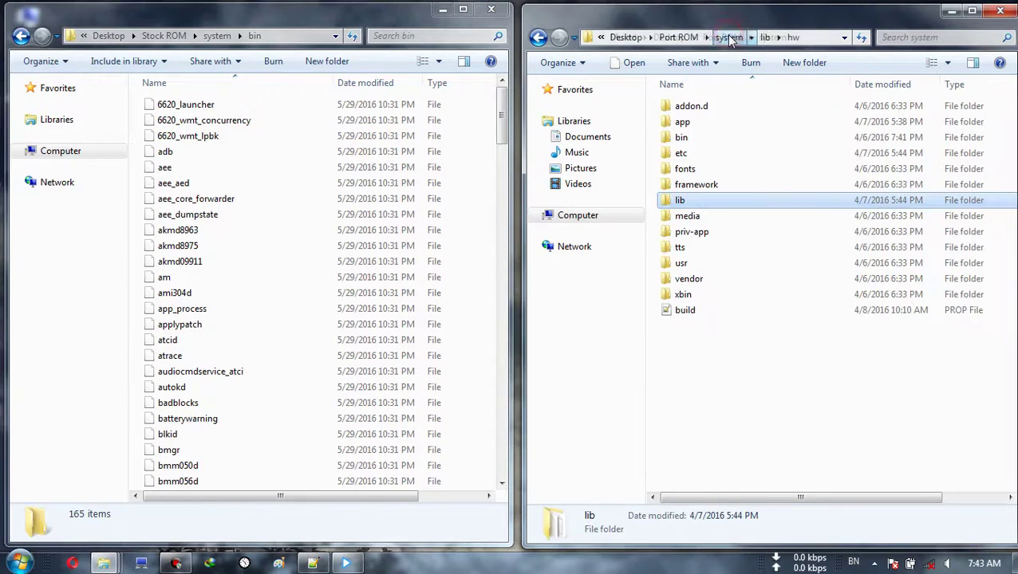
click(703, 138)
double_click(704, 138)
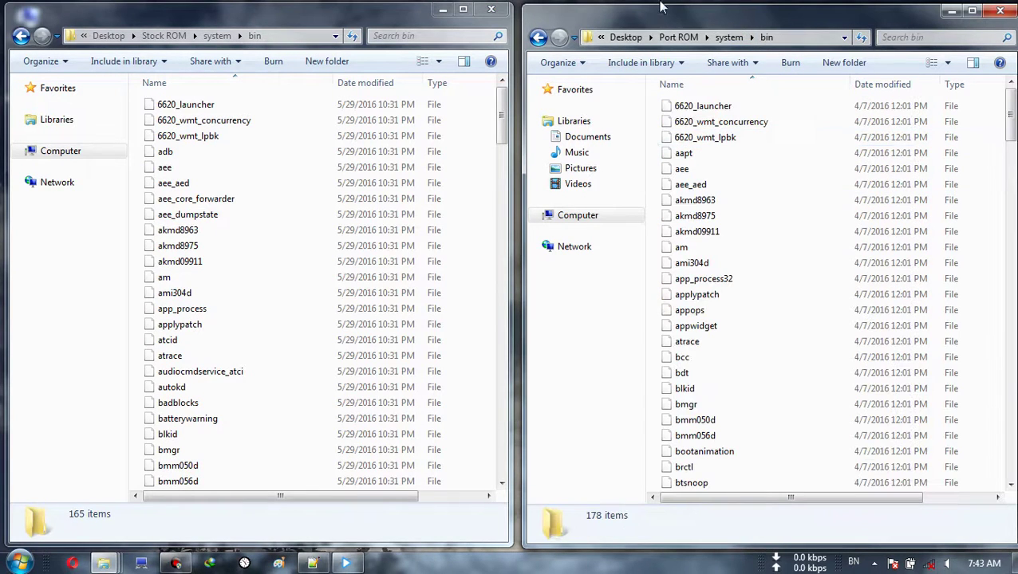
- Check the guide's gsm entry, search the Stock ROM bin folder for "gsm", and copy gsm0710muxdmd2 and gsm0710muxd
click(315, 562)
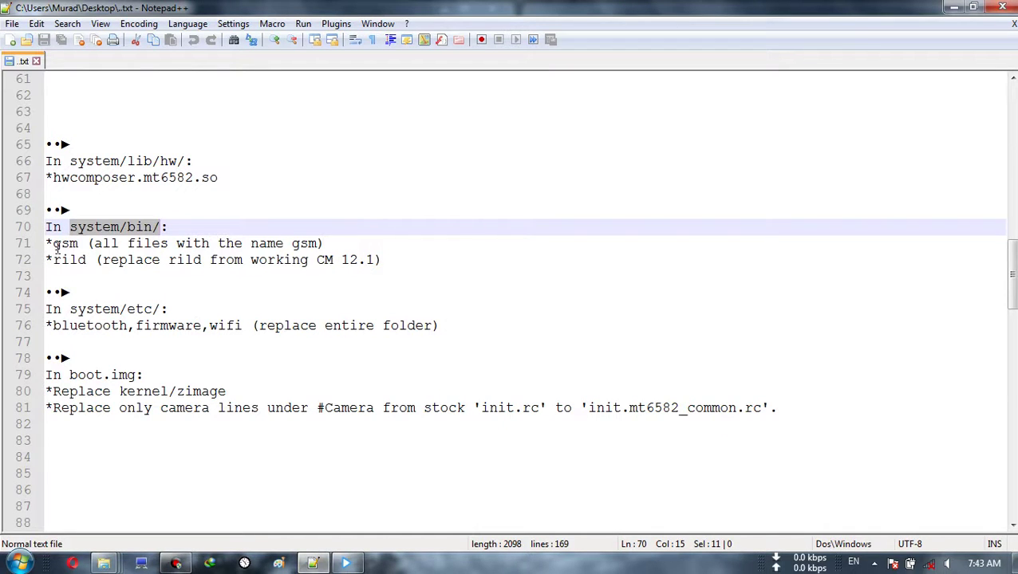
drag(54, 243, 81, 243)
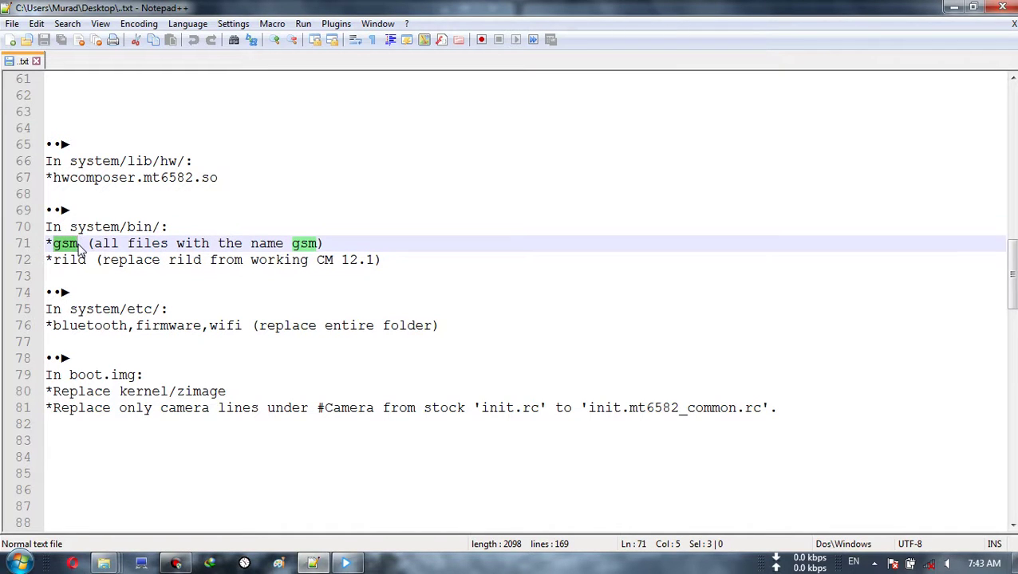
click(311, 563)
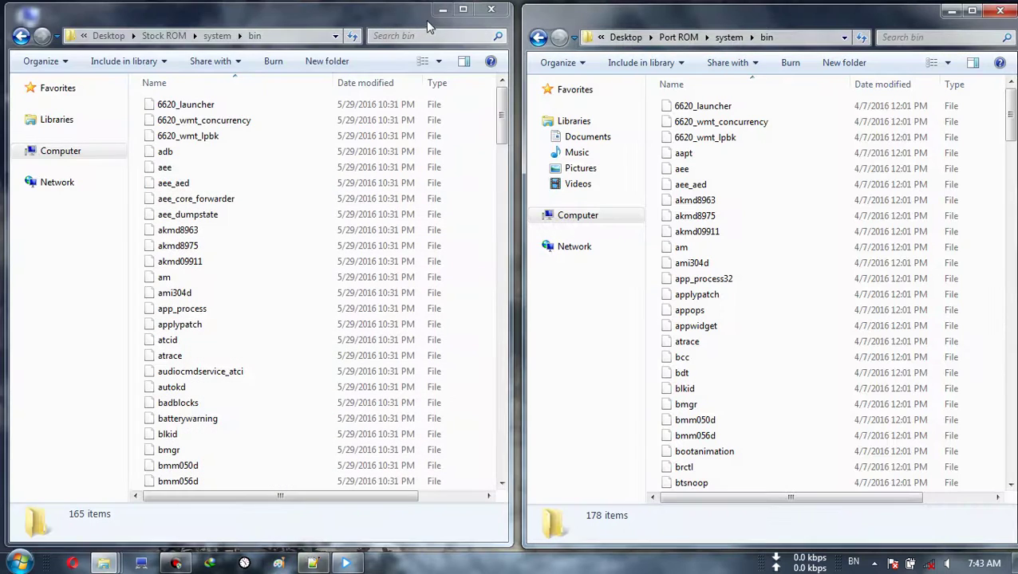
click(424, 37)
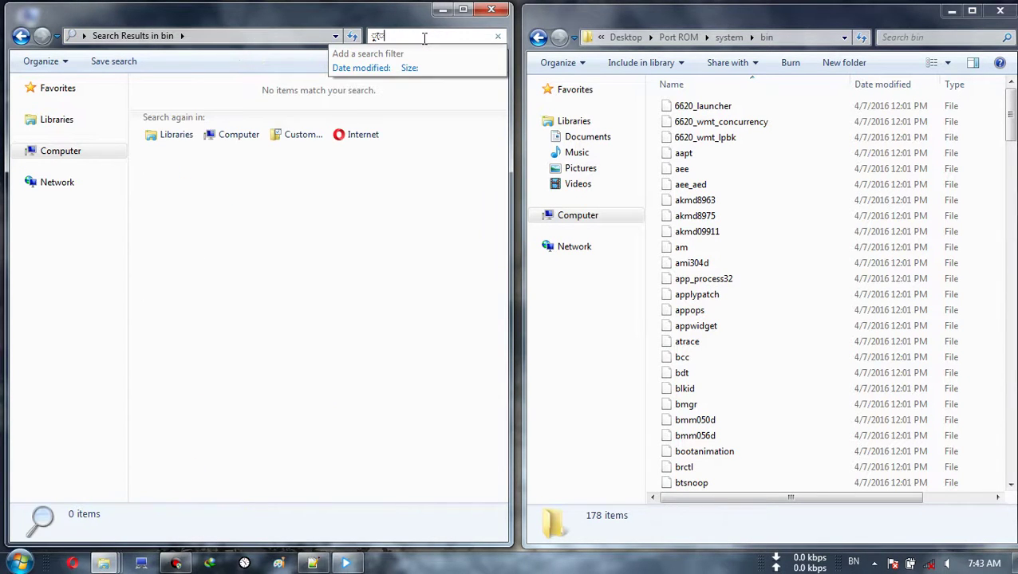
key(BackSpace)
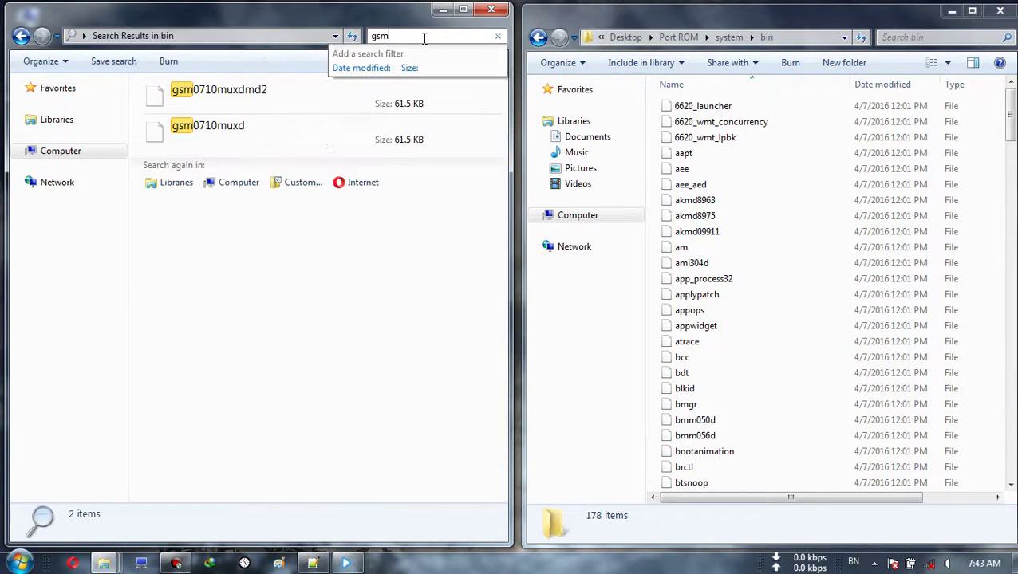
click(244, 90)
shift+click(246, 134)
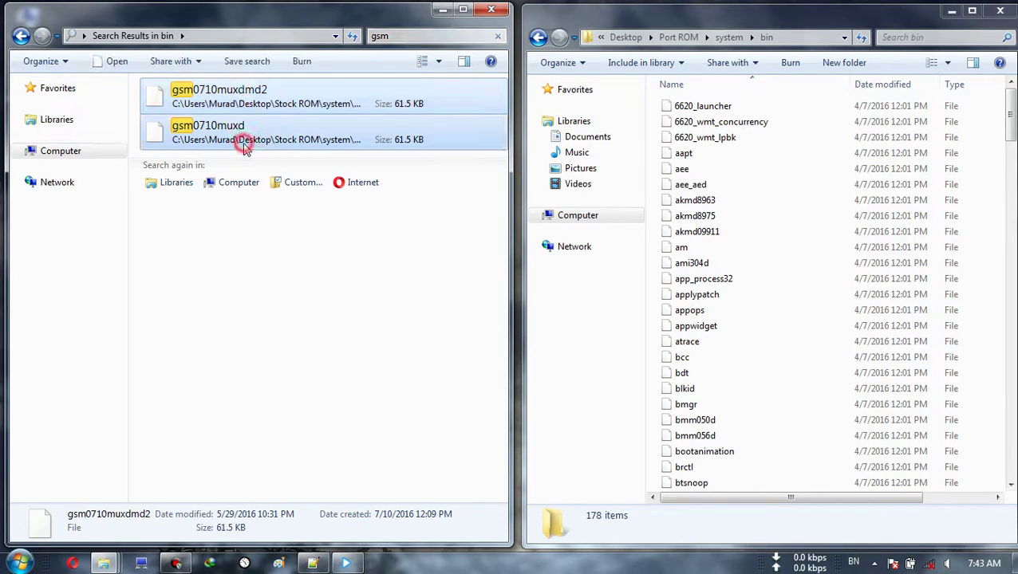
- Search the Port ROM bin folder for "gsm", open the file location of gsm0710muxd, and paste the Stock ROM gsm files, replacing the existing ones
click(917, 47)
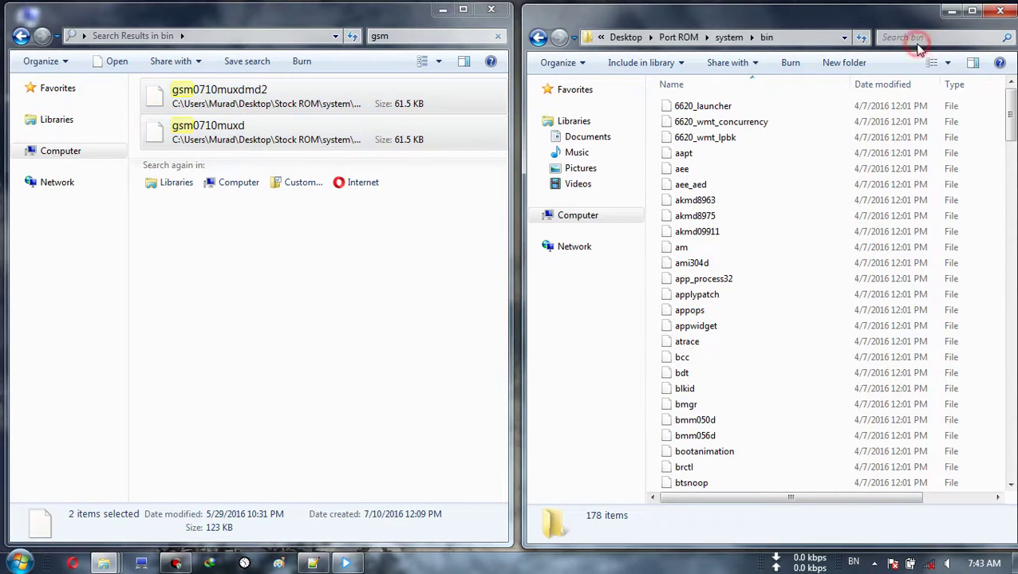
click(893, 37)
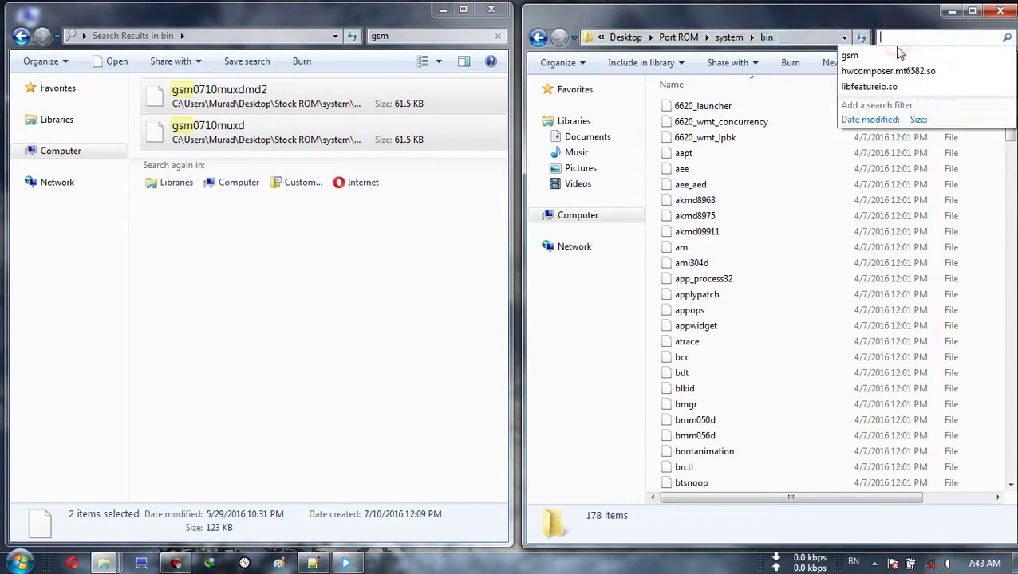
click(895, 53)
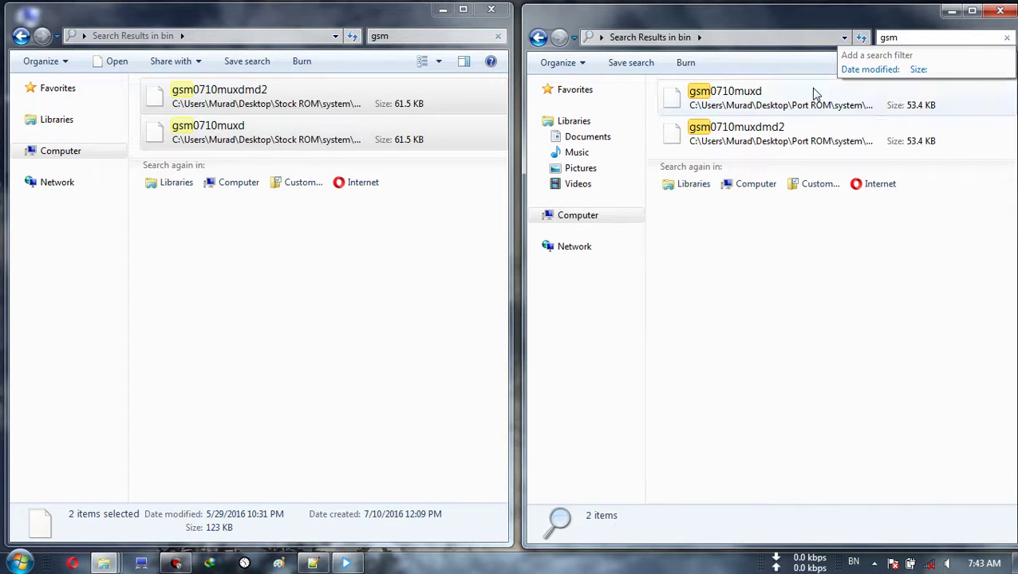
click(811, 92)
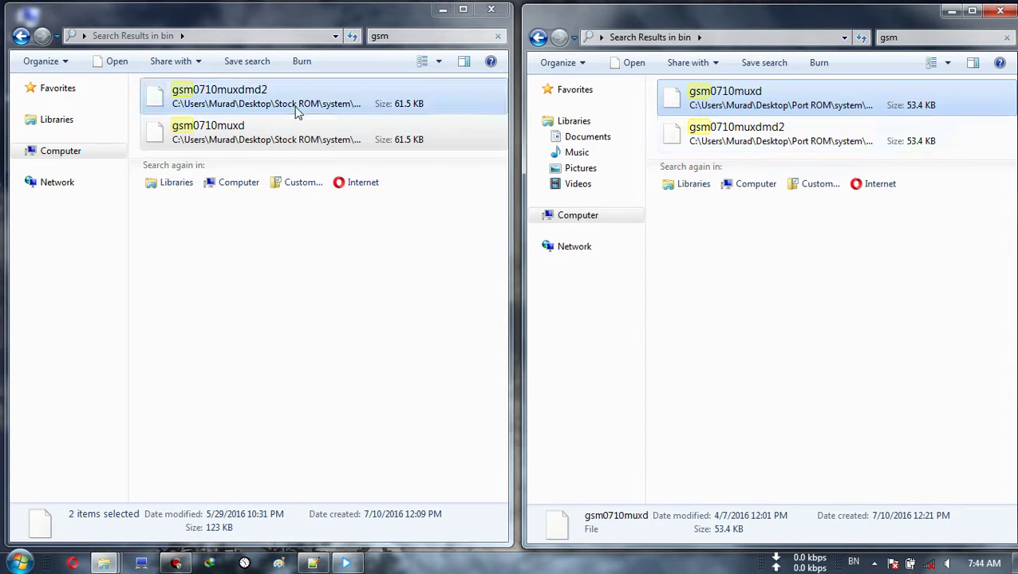
right_click(831, 90)
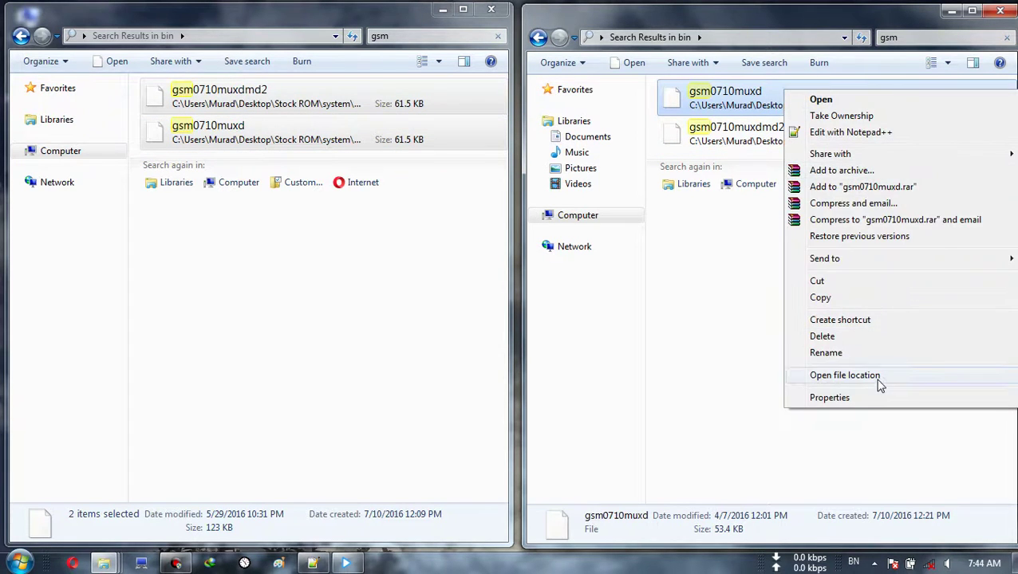
click(877, 376)
key(ctrl+v)
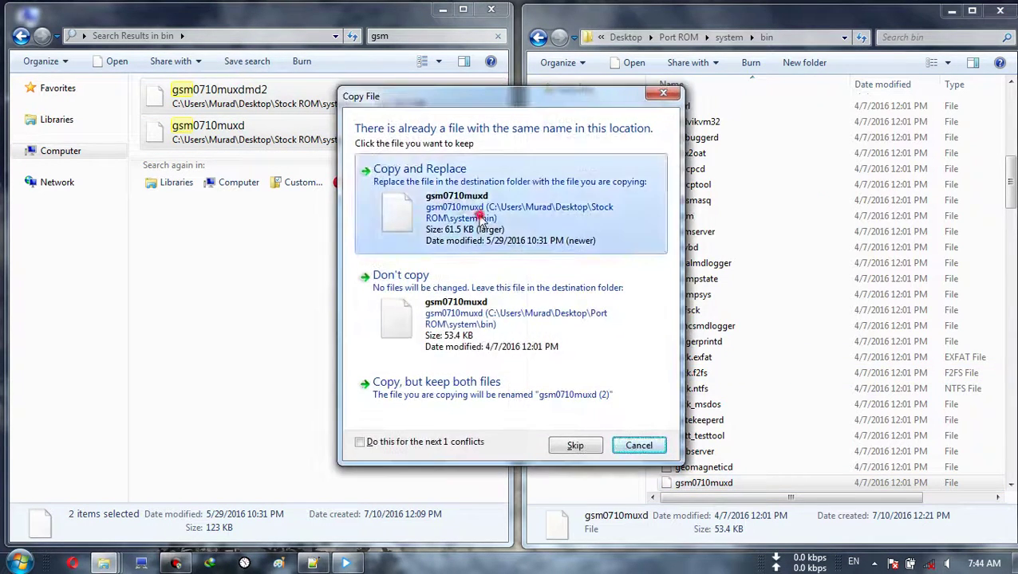
click(395, 223)
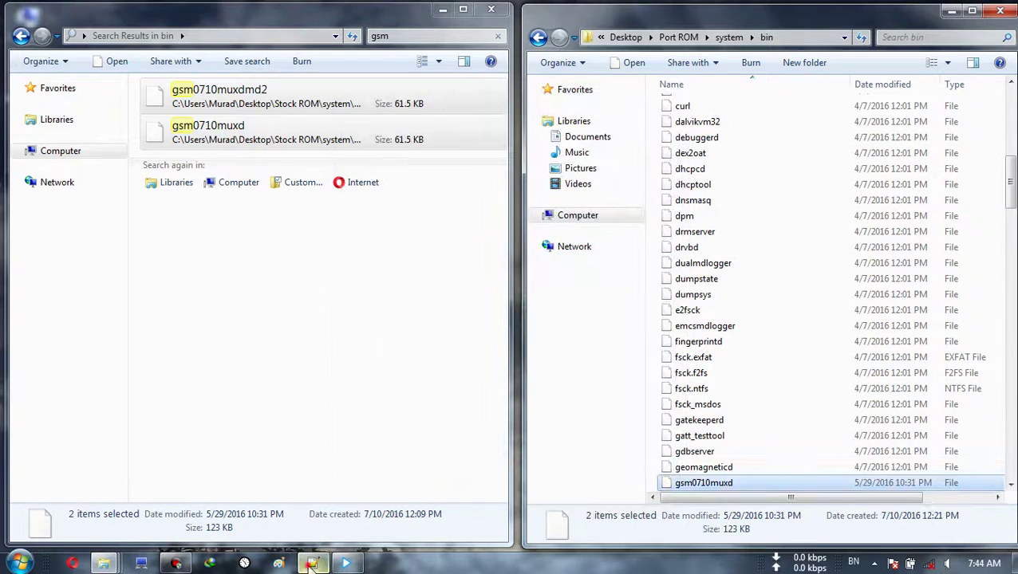
- Check the guide's rild entry in the system/bin section for which ROM version its replacement must come from
click(313, 563)
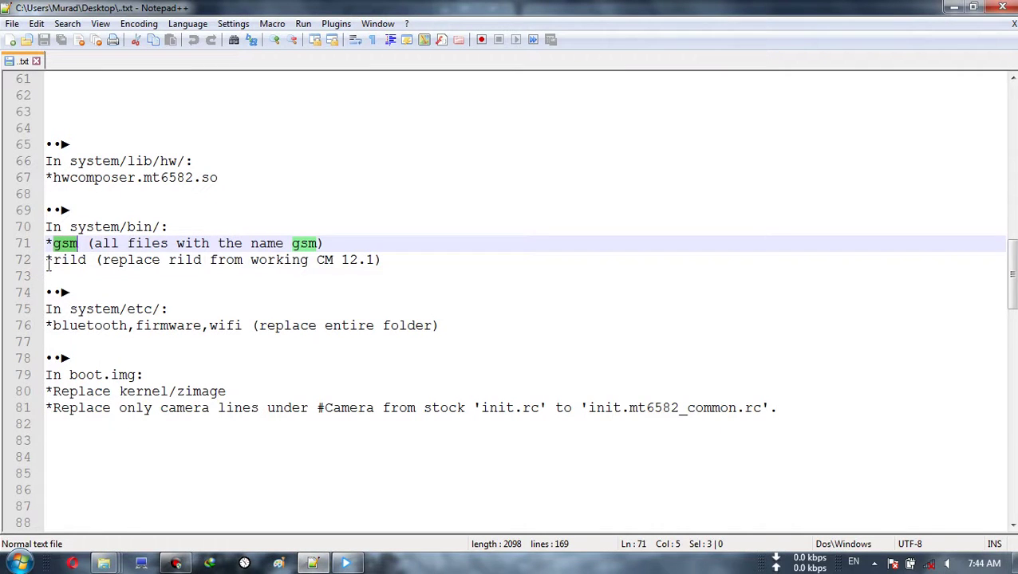
drag(51, 263, 90, 261)
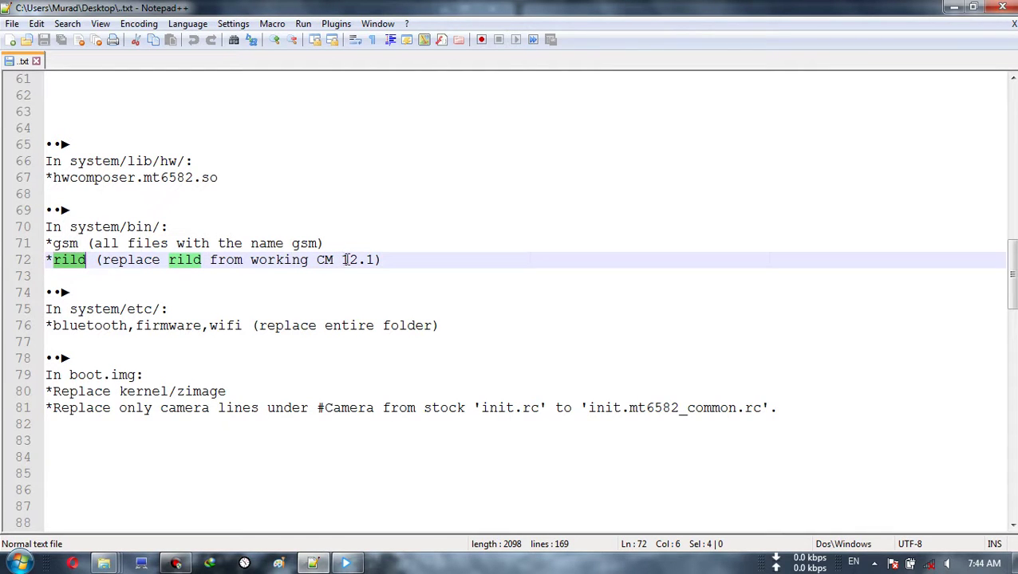
drag(349, 260, 371, 254)
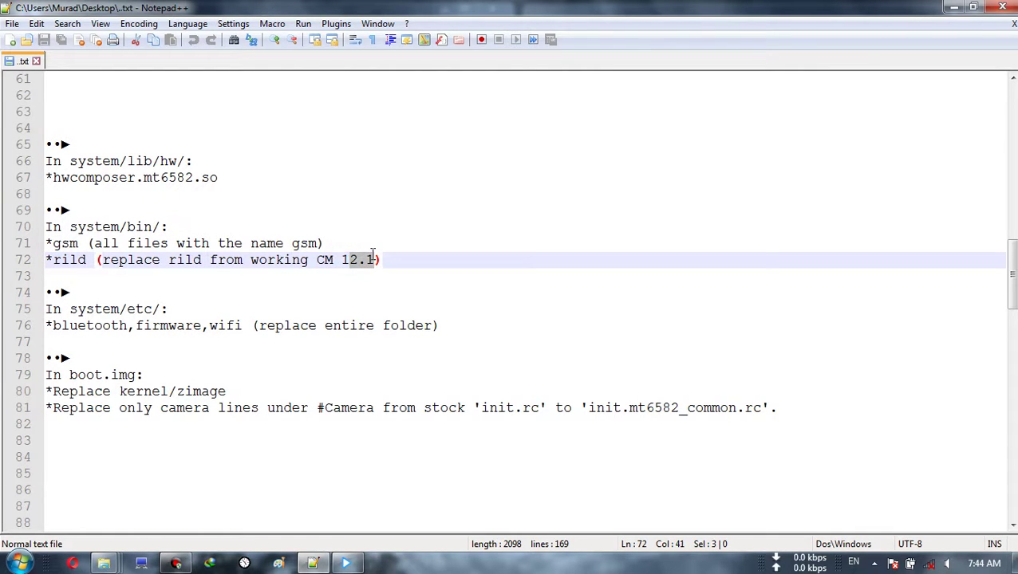
click(314, 565)
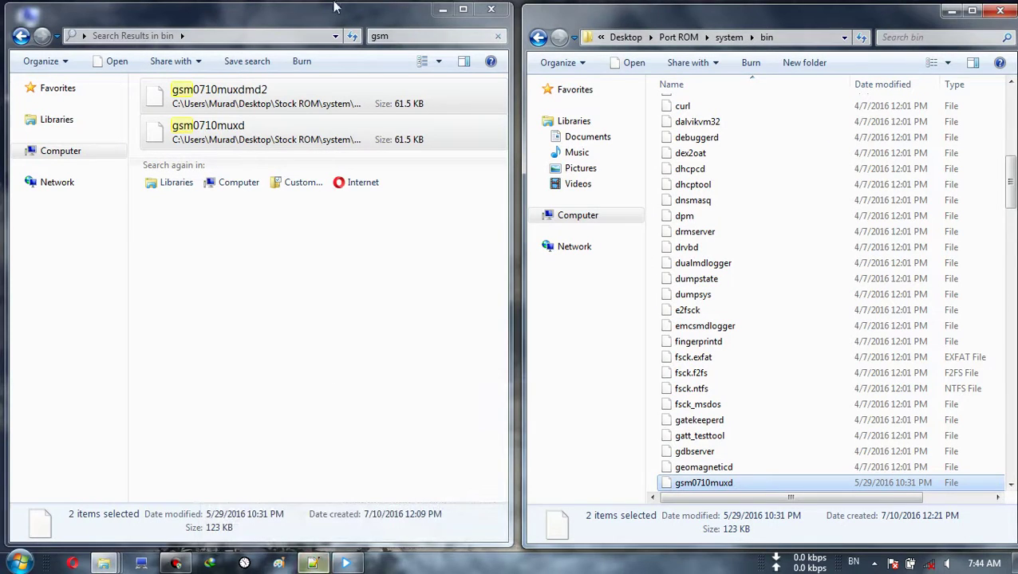
- Browse drive L: to the Android Development folder, open ROM For MT6582 and restore its window to a smaller size
click(19, 563)
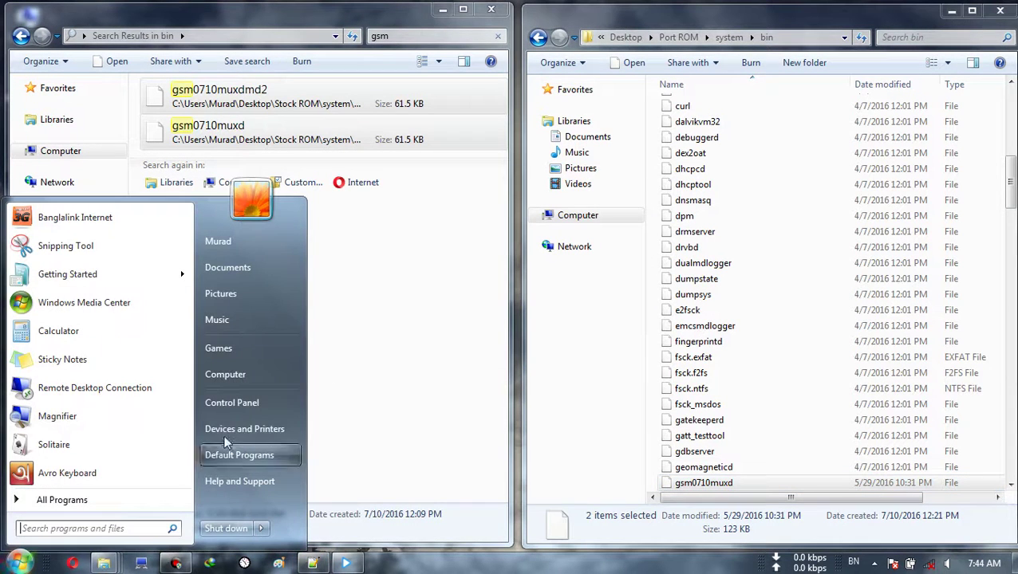
click(228, 374)
double_click(341, 148)
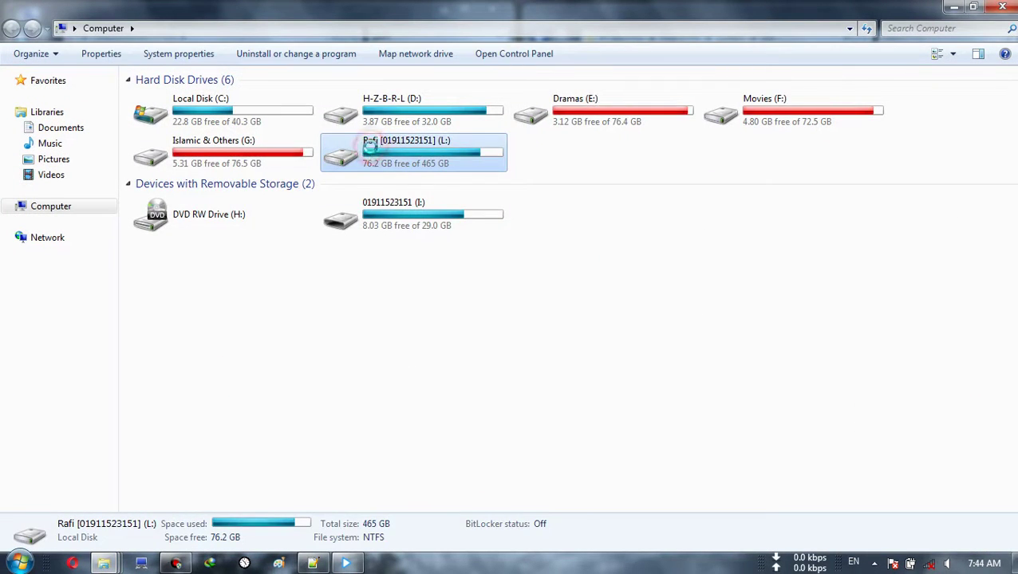
double_click(152, 77)
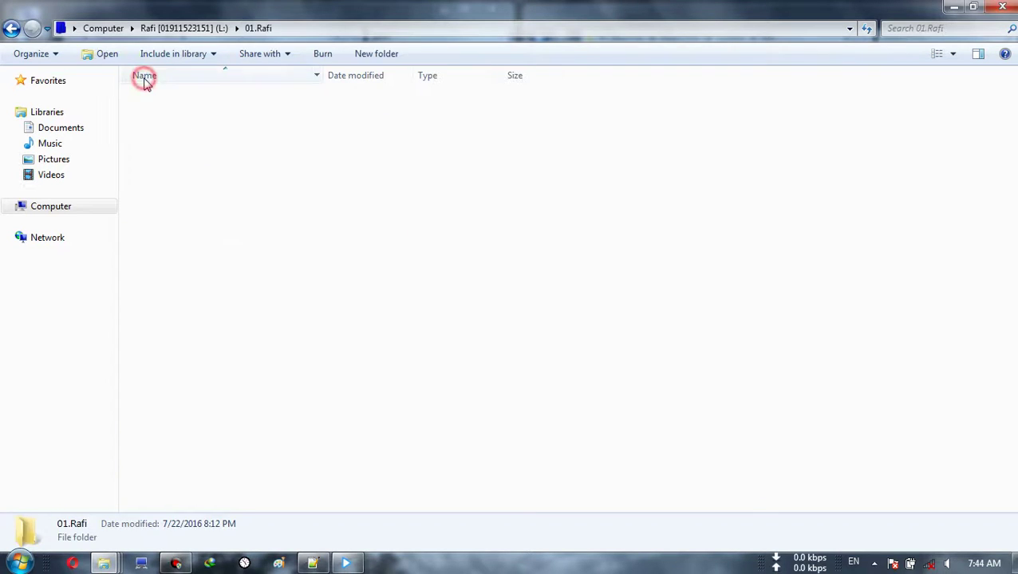
double_click(199, 152)
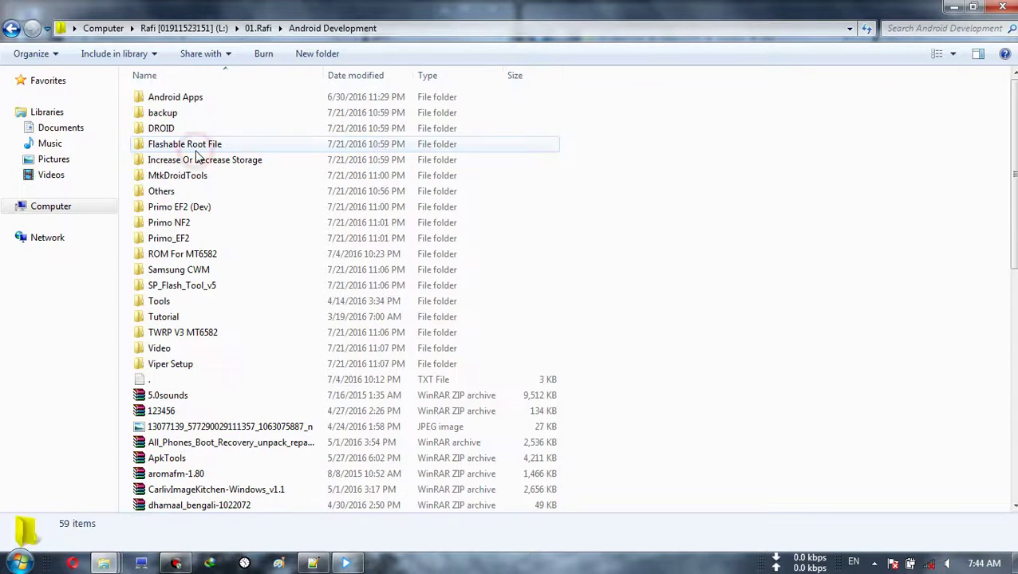
click(188, 253)
double_click(188, 255)
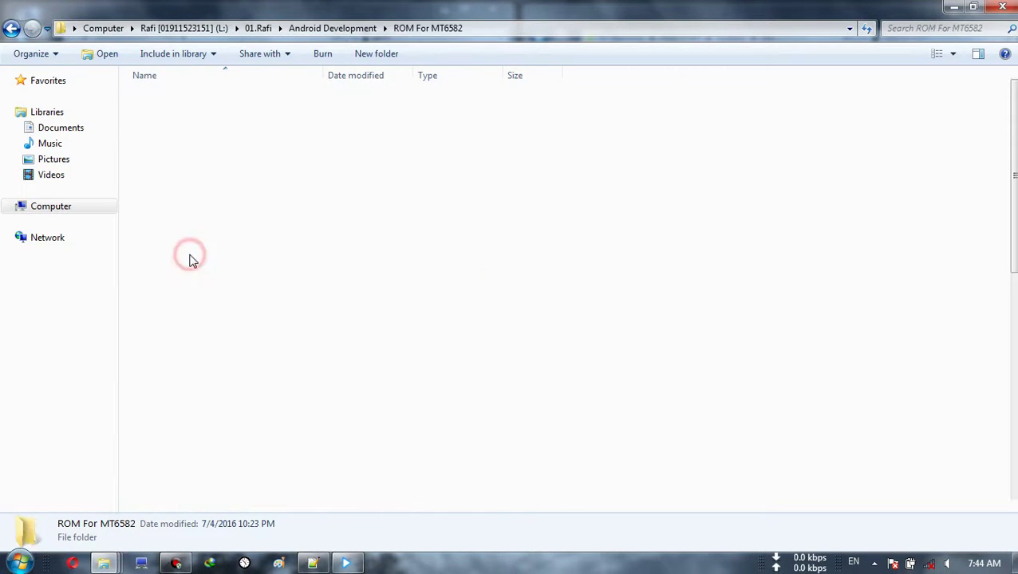
double_click(279, 11)
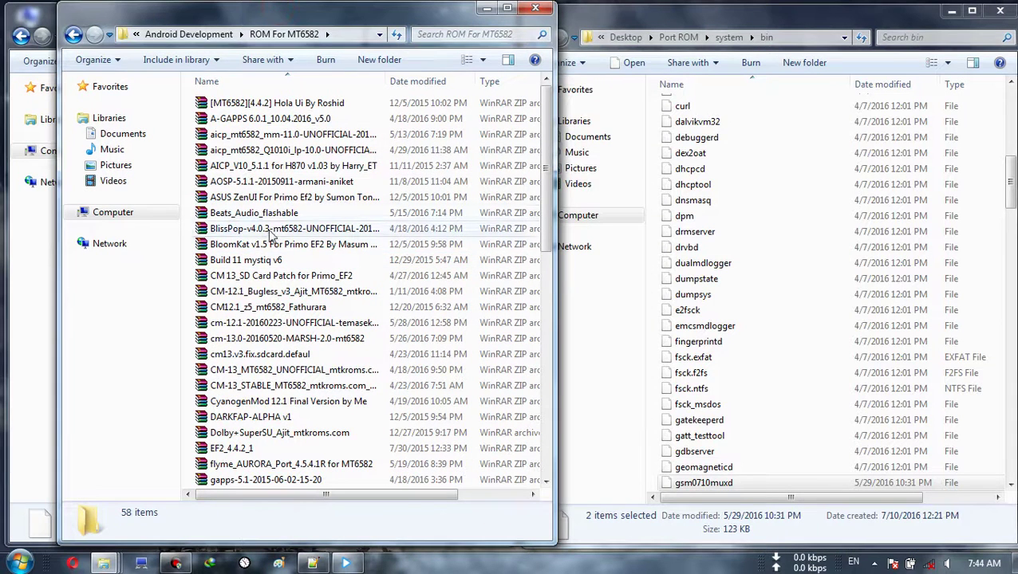
- Open the CM-12.1 Bugless v3 MT6582 zip in WinRAR, close the ROM folder window and place the archive beside the Port ROM bin folder
click(271, 243)
click(268, 276)
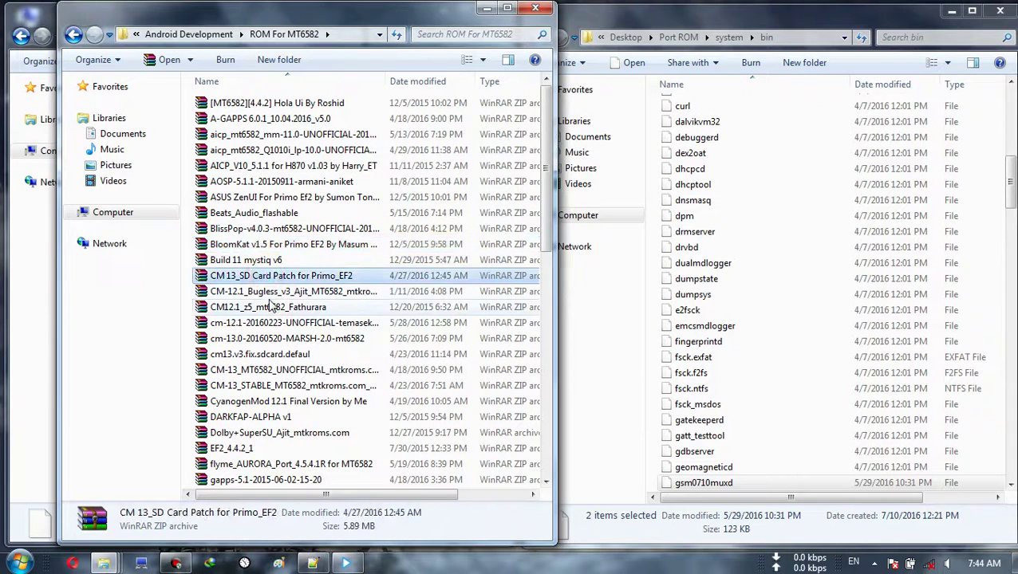
click(268, 307)
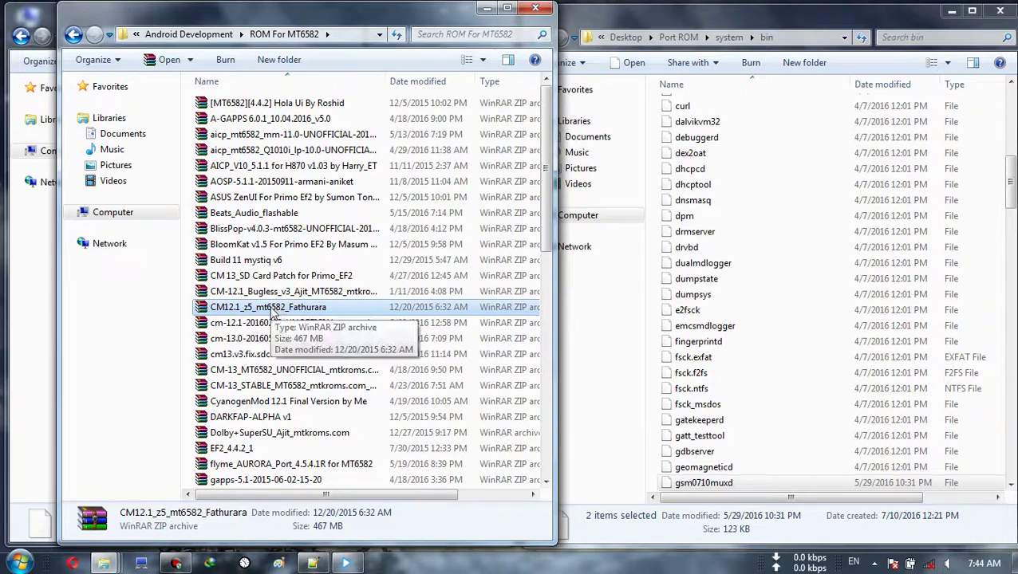
double_click(268, 291)
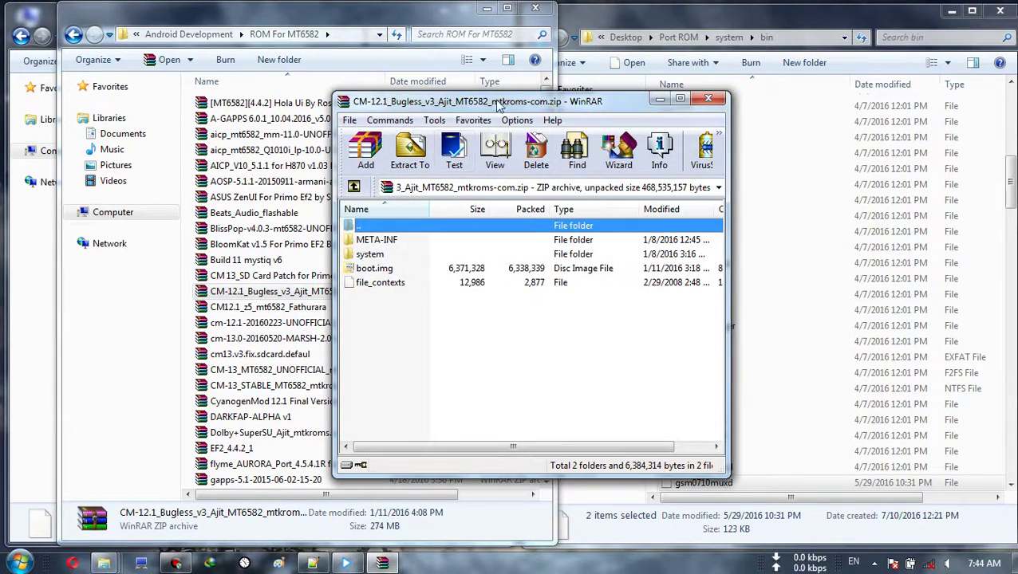
drag(497, 104, 252, 2)
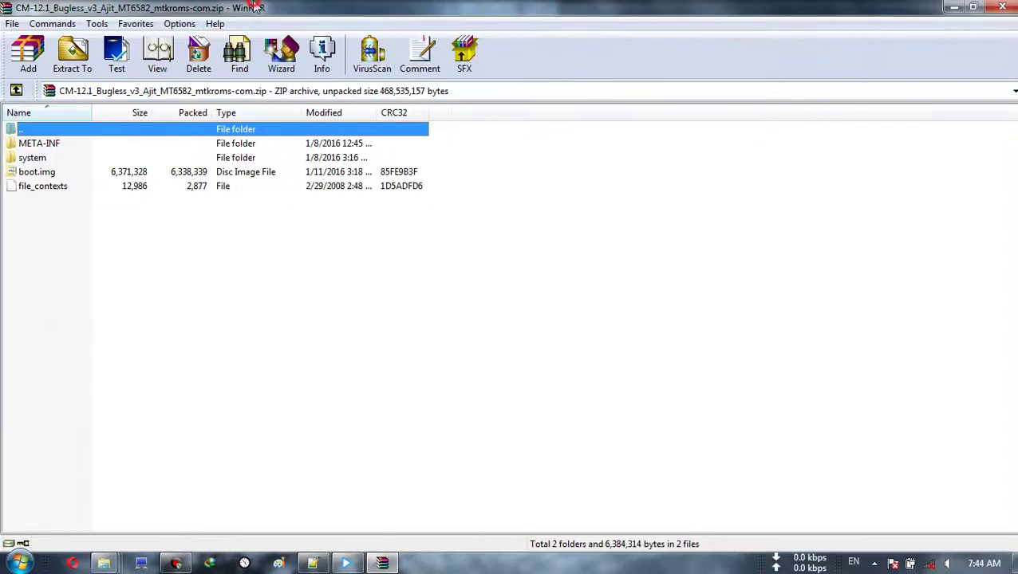
double_click(255, 6)
click(533, 8)
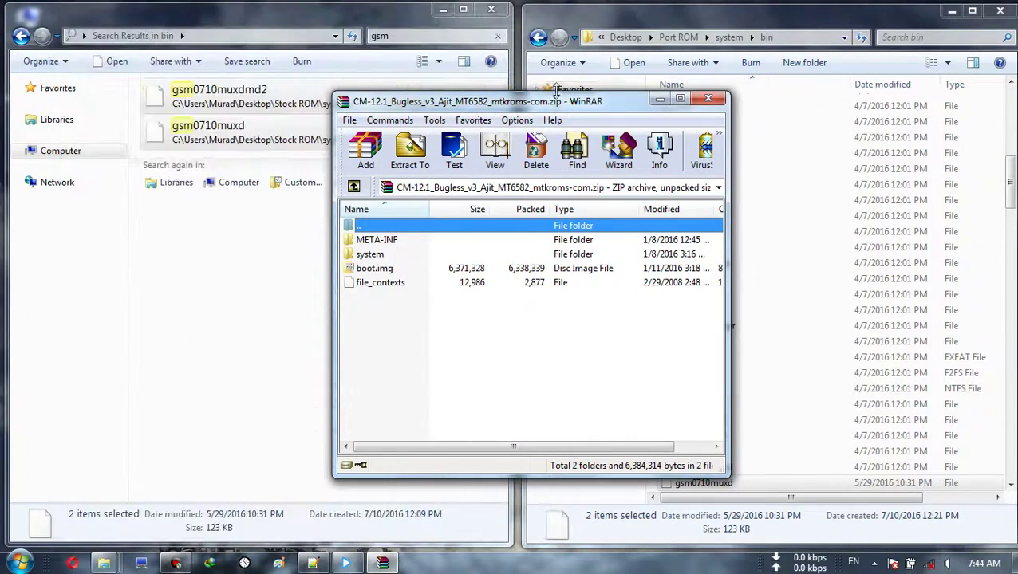
drag(547, 107, 348, 63)
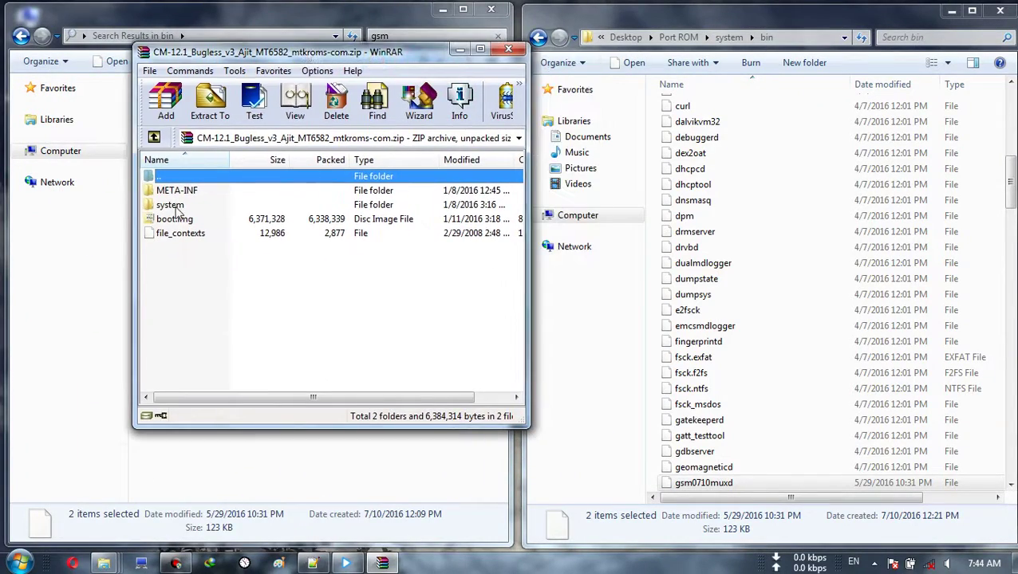
- Open system/bin inside the CM 12.1 archive and locate the rild file
double_click(169, 205)
double_click(174, 222)
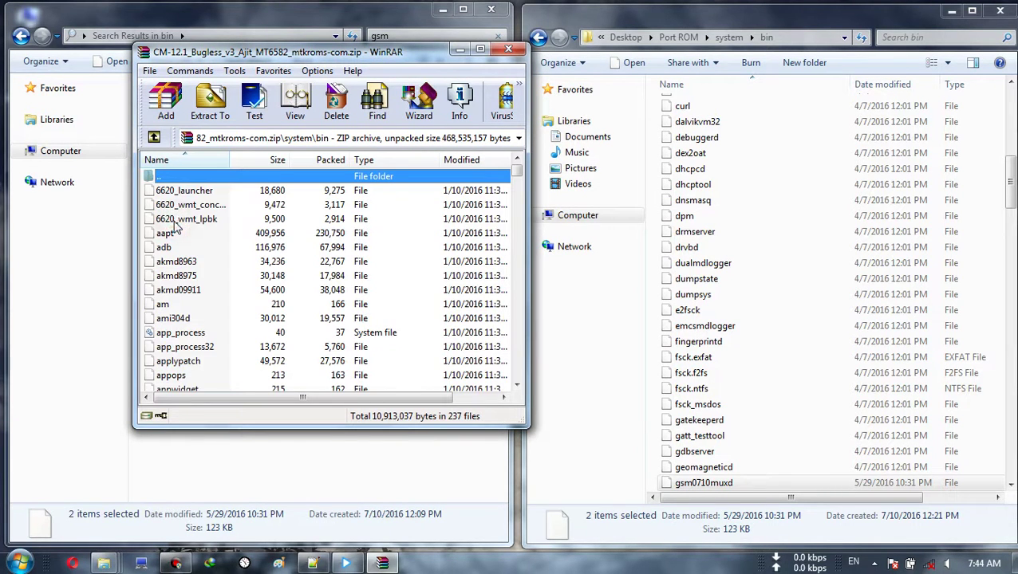
key(r)
key(Down)
key(Down)
key(Down)
key(Down)
key(Down)
key(Down)
key(Down)
key(Down)
key(Down)
key(Down)
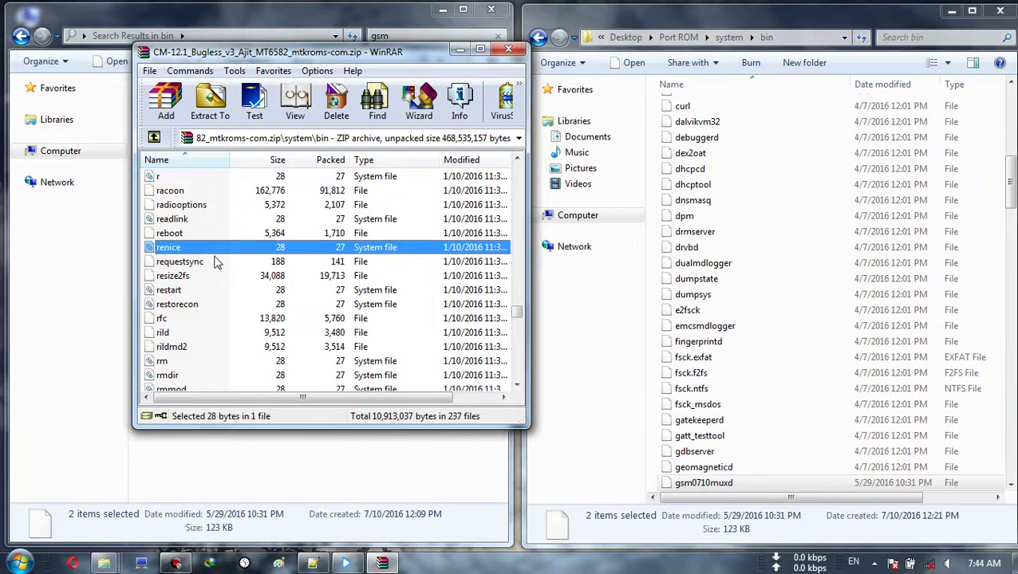
key(Down)
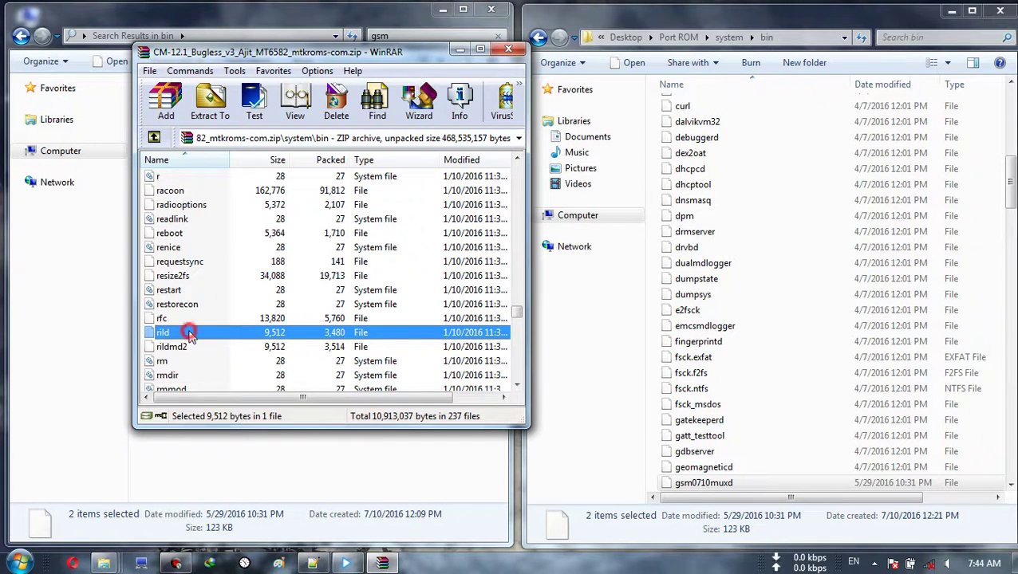
- Extract rild from the archive into the Port ROM bin folder, replacing the existing file, and close the archive
drag(707, 287, 705, 288)
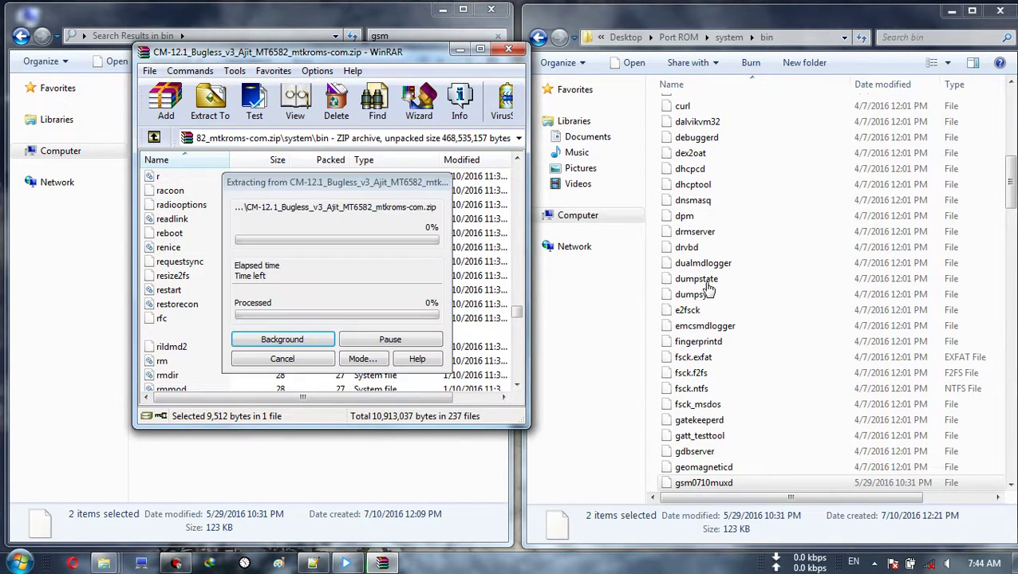
click(456, 207)
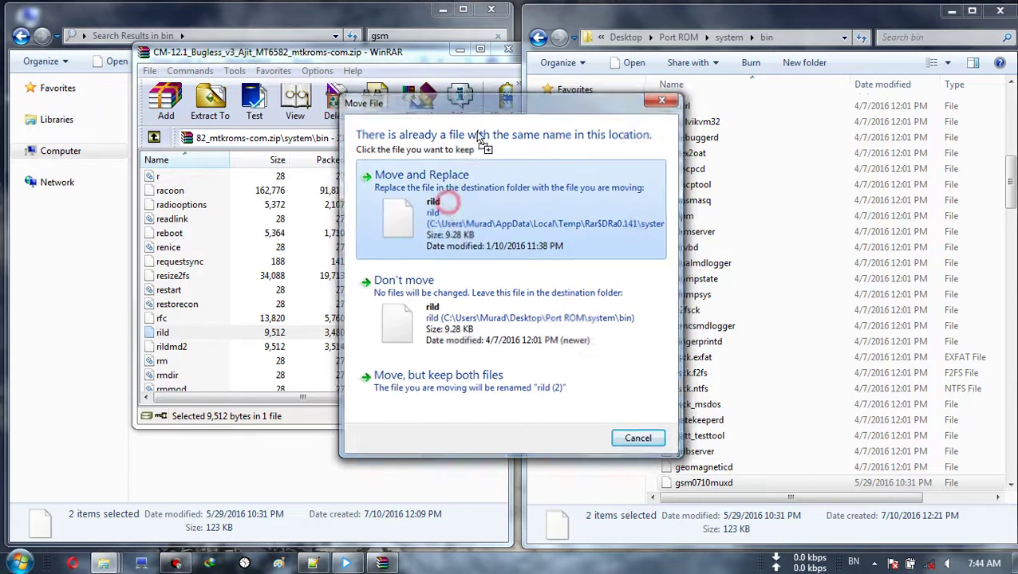
click(507, 51)
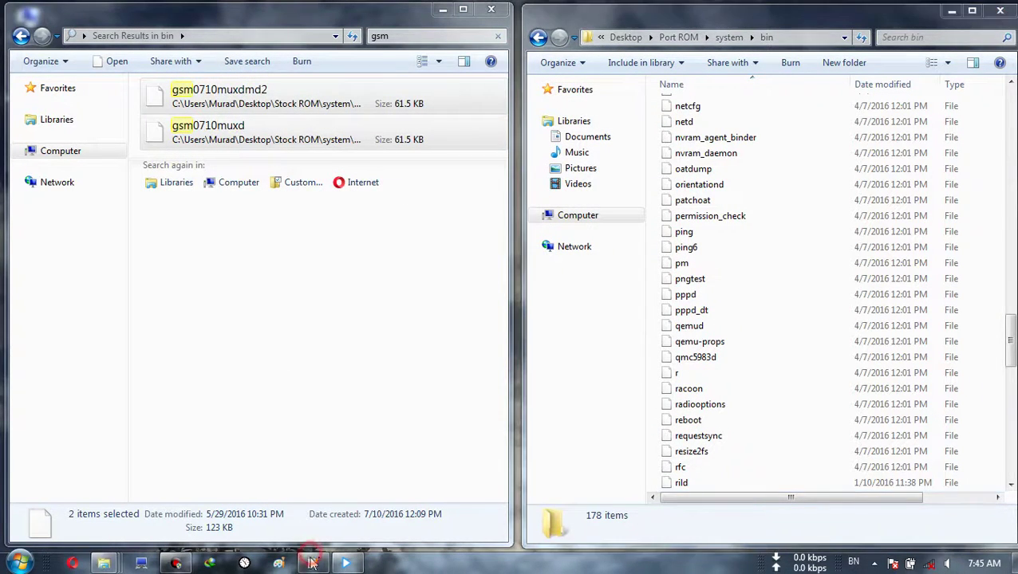
- Check the guide's system/etc entry, and open system/etc in both the Stock ROM and Port ROM windows
click(312, 563)
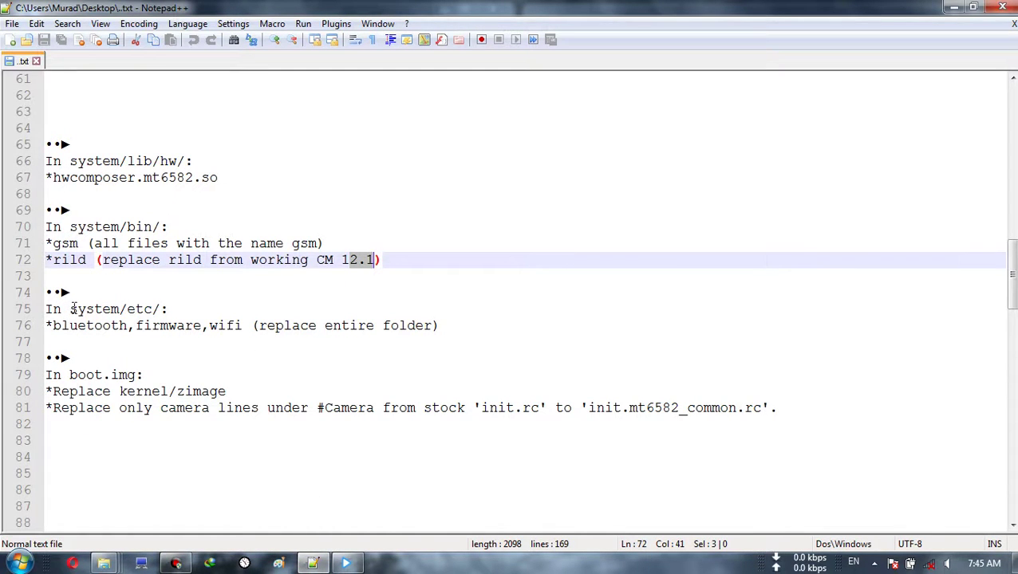
drag(71, 308, 188, 309)
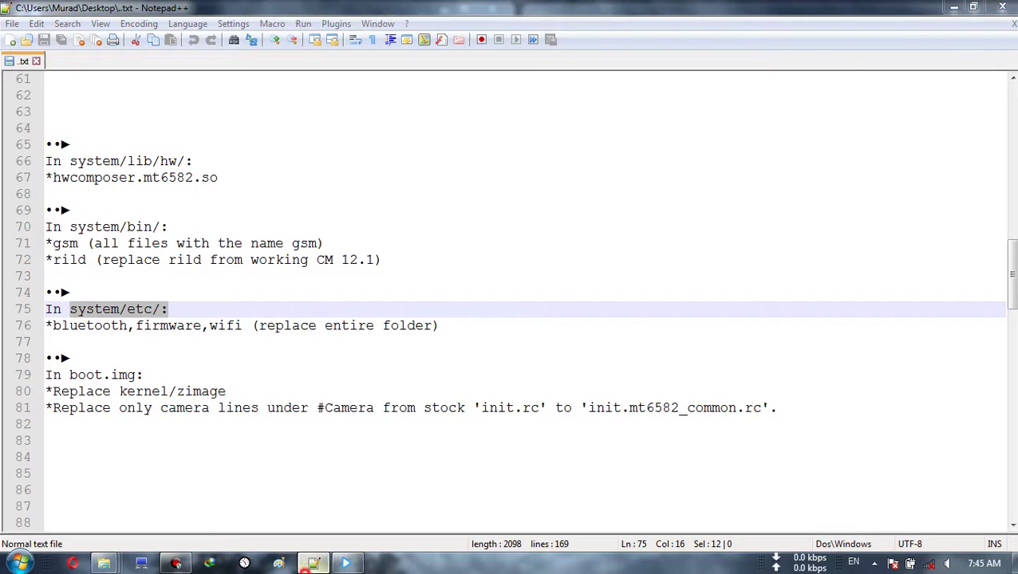
click(312, 563)
click(21, 36)
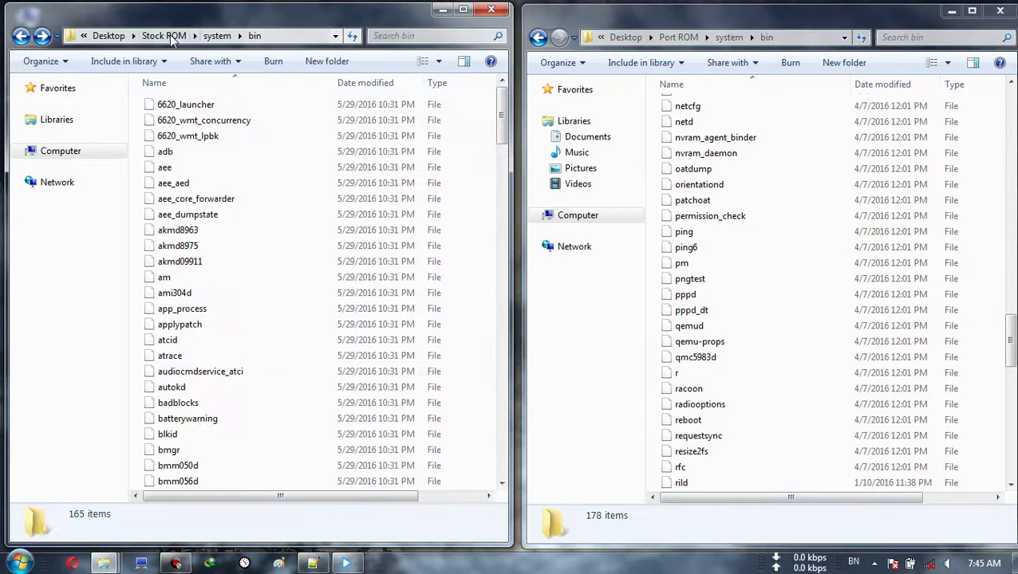
click(214, 33)
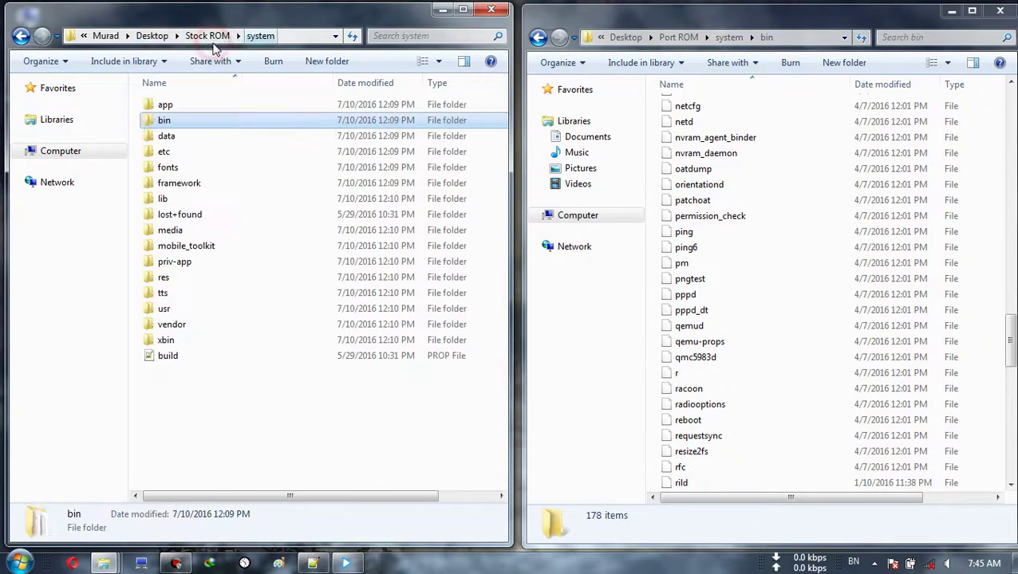
double_click(190, 152)
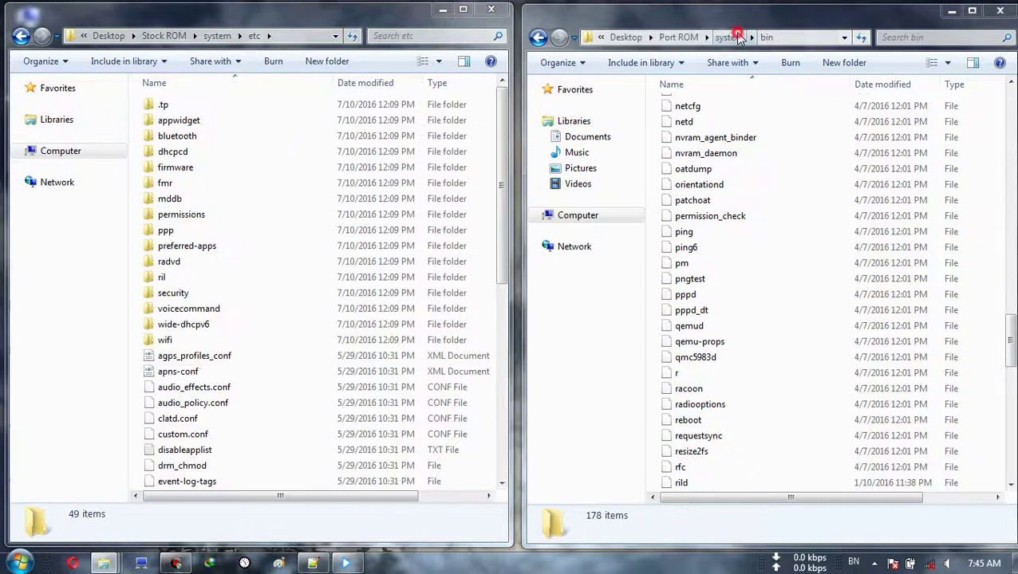
click(732, 36)
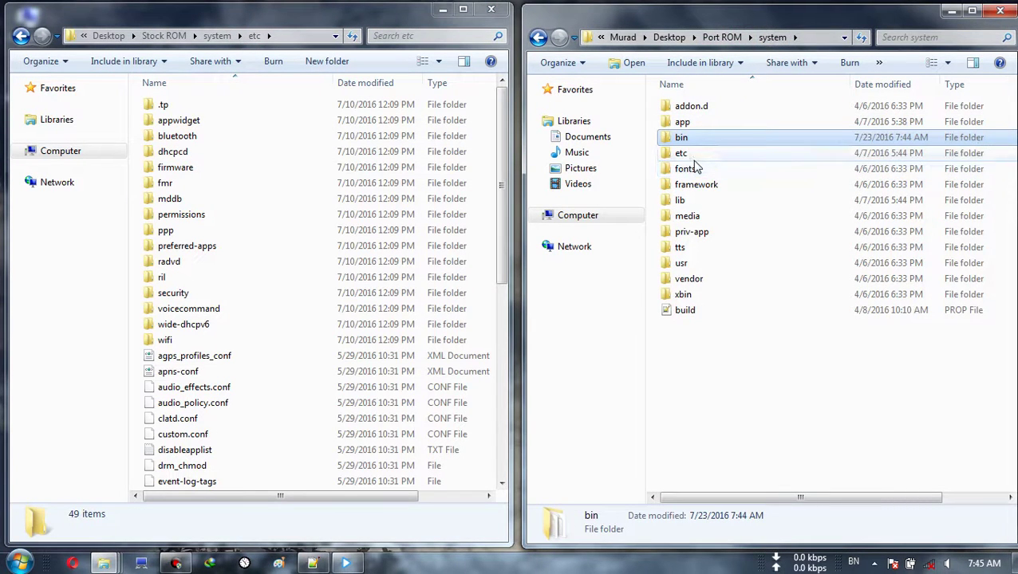
double_click(684, 153)
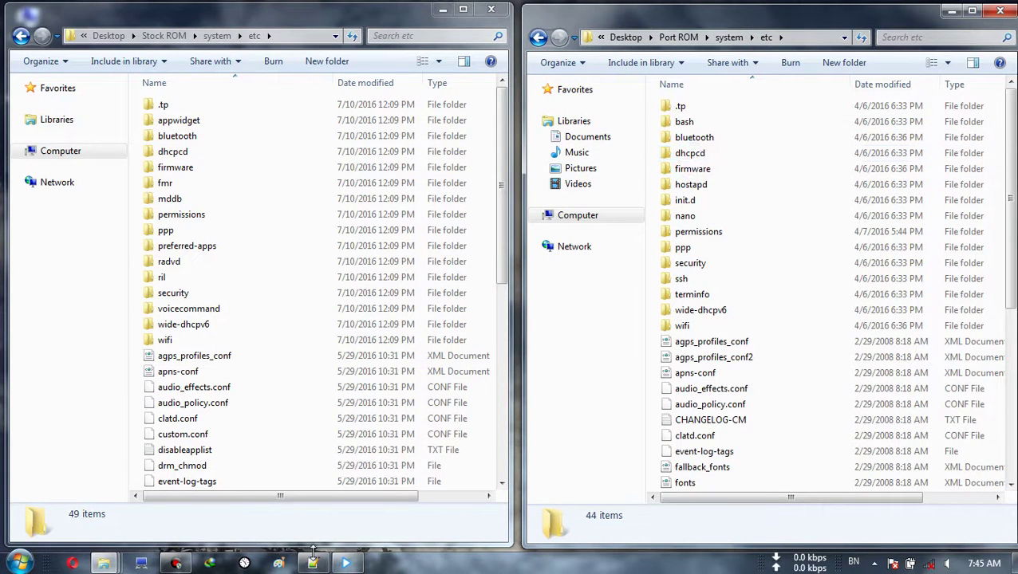
- Check the guide's folder list for system/etc and copy the bluetooth, firmware and wifi folders from the Stock ROM
click(319, 563)
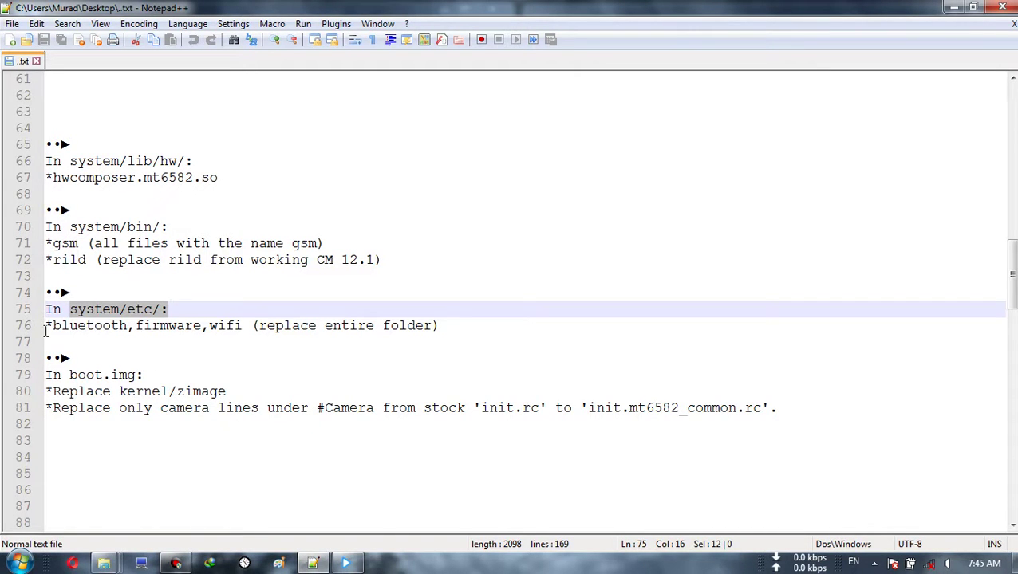
drag(51, 326, 400, 338)
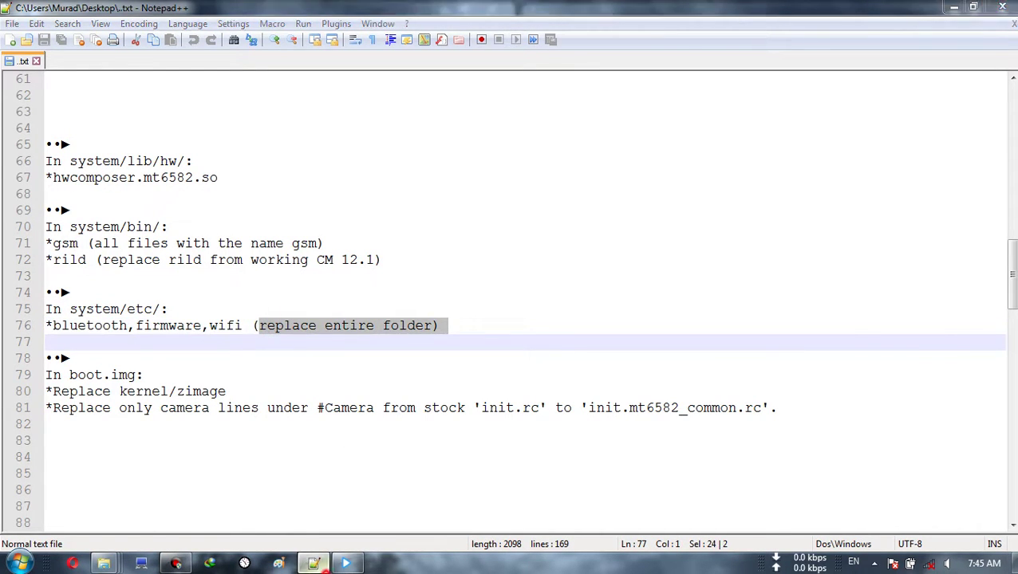
click(312, 563)
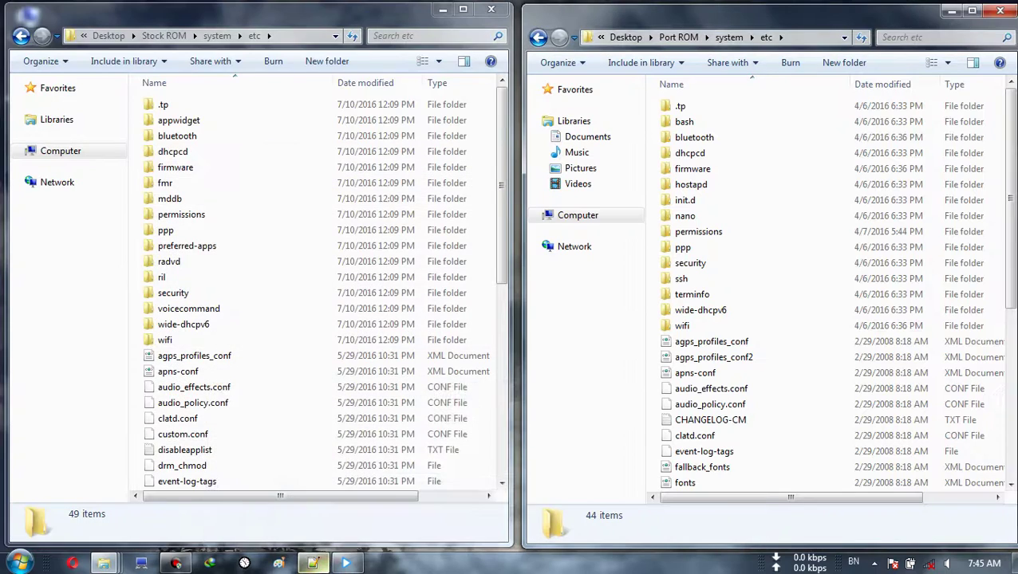
click(188, 136)
ctrl+click(192, 168)
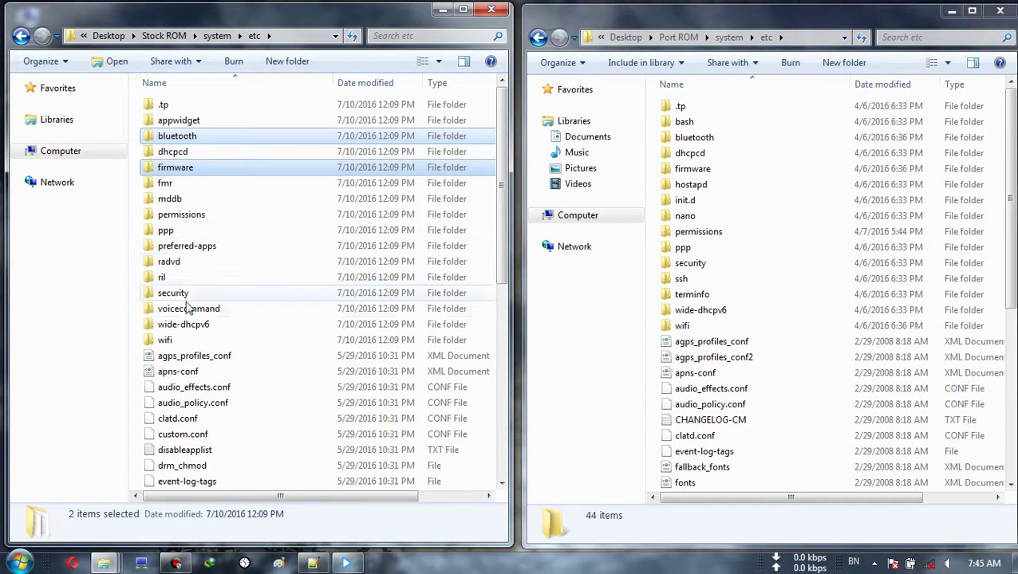
ctrl+click(182, 341)
right_click(182, 343)
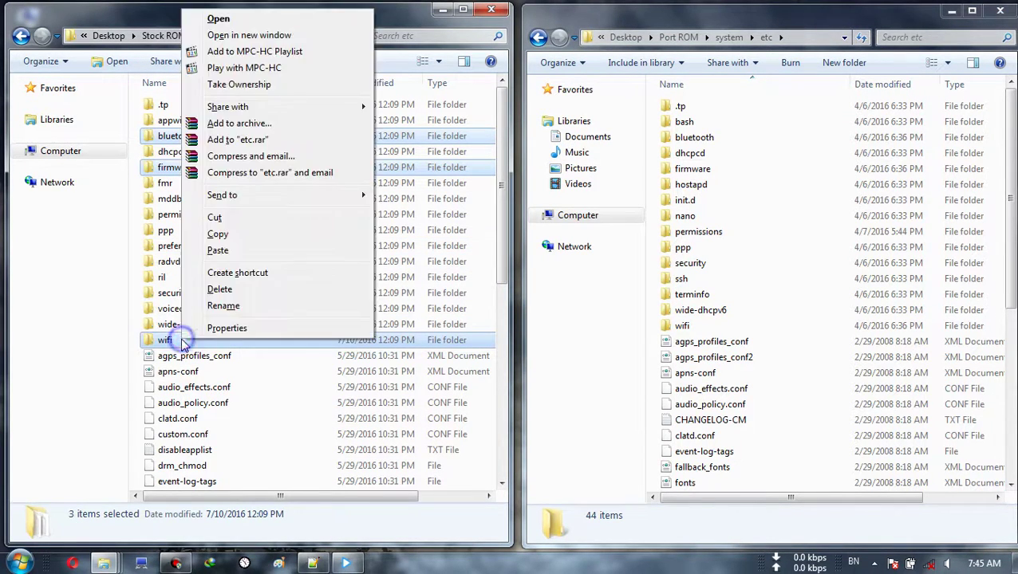
click(221, 231)
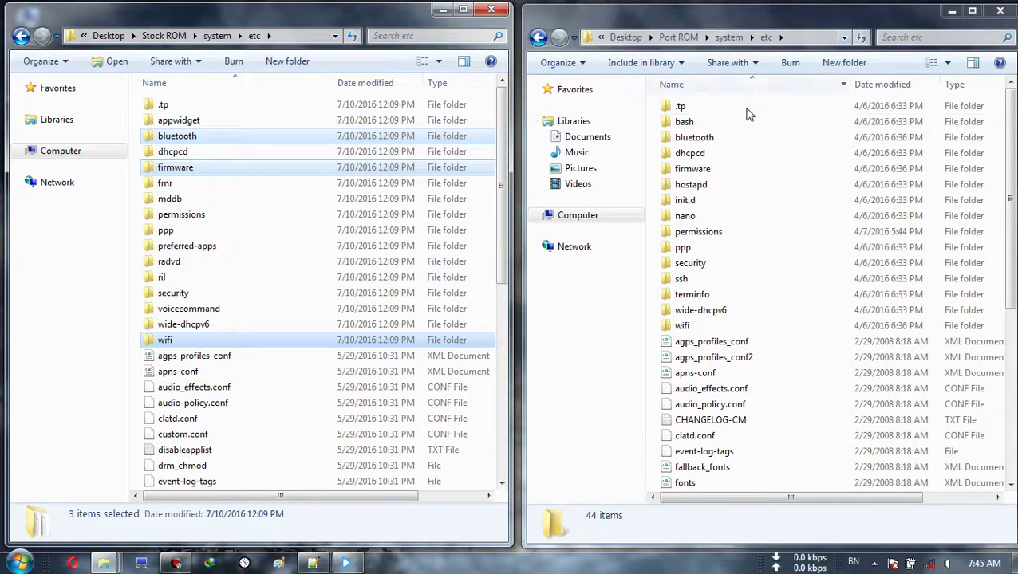
- Paste the copied folders into the Port ROM's system/etc, merging all folders and replacing every conflicting file
click(651, 154)
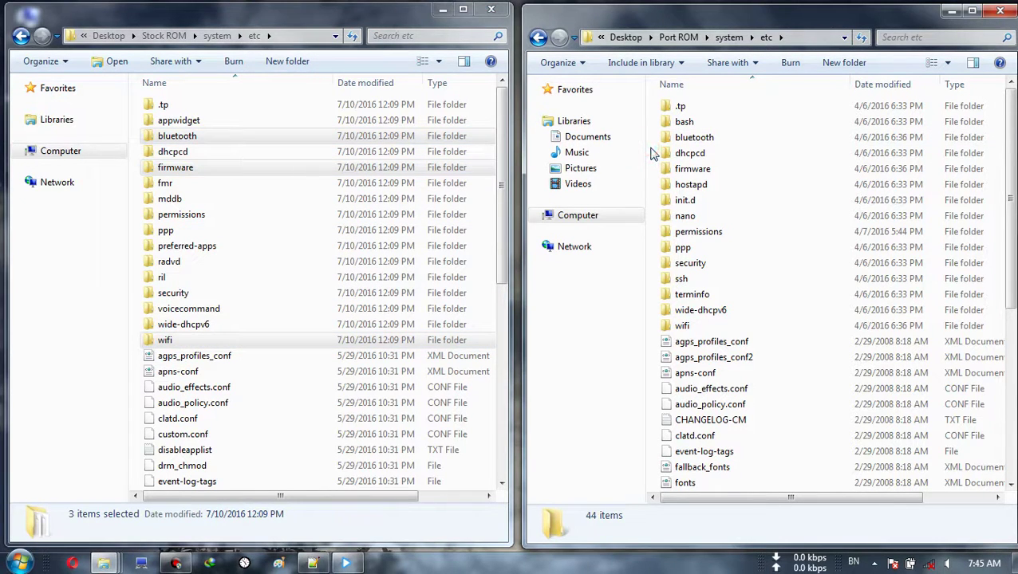
key(ctrl+v)
click(466, 445)
click(488, 422)
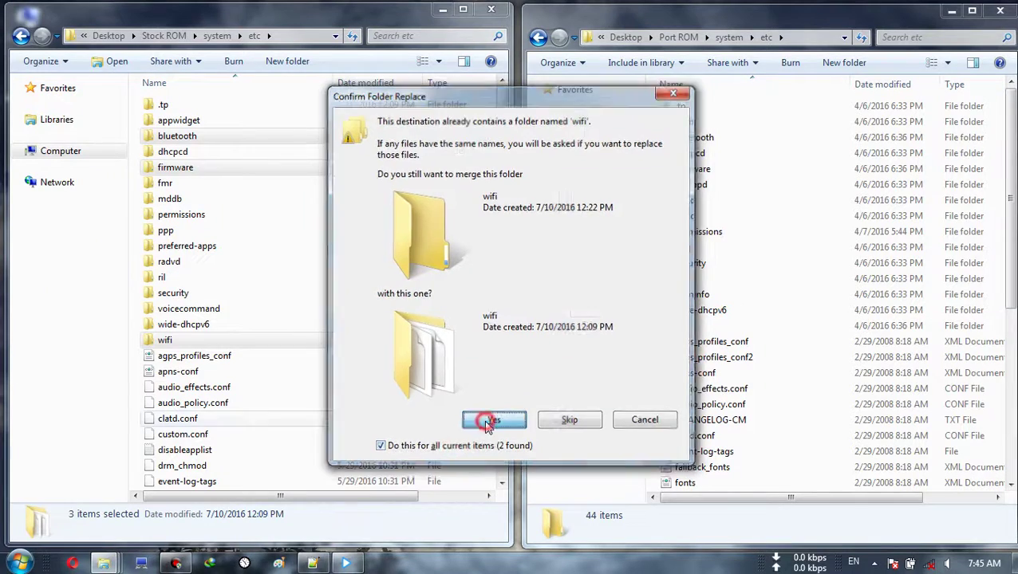
click(472, 448)
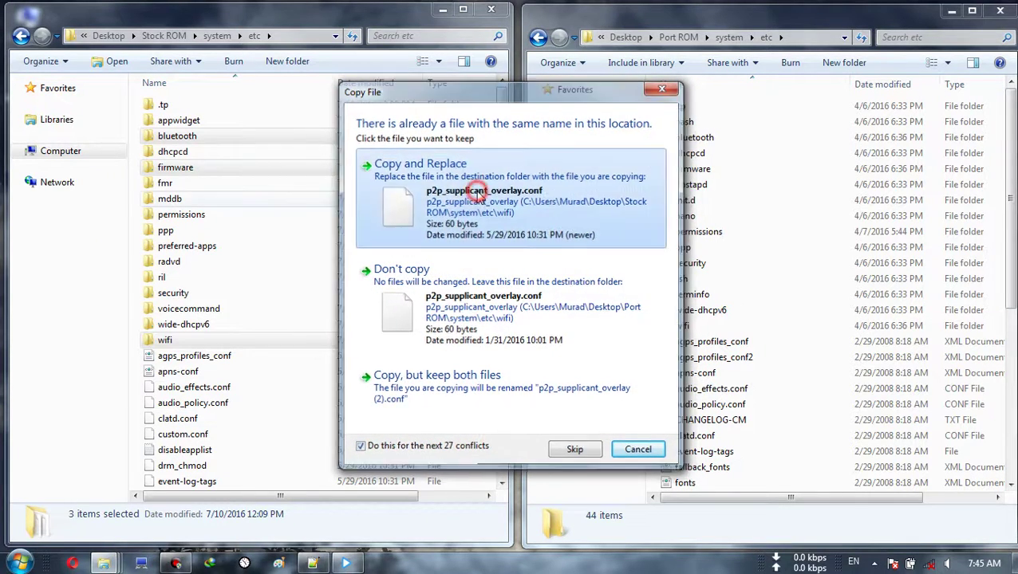
click(478, 200)
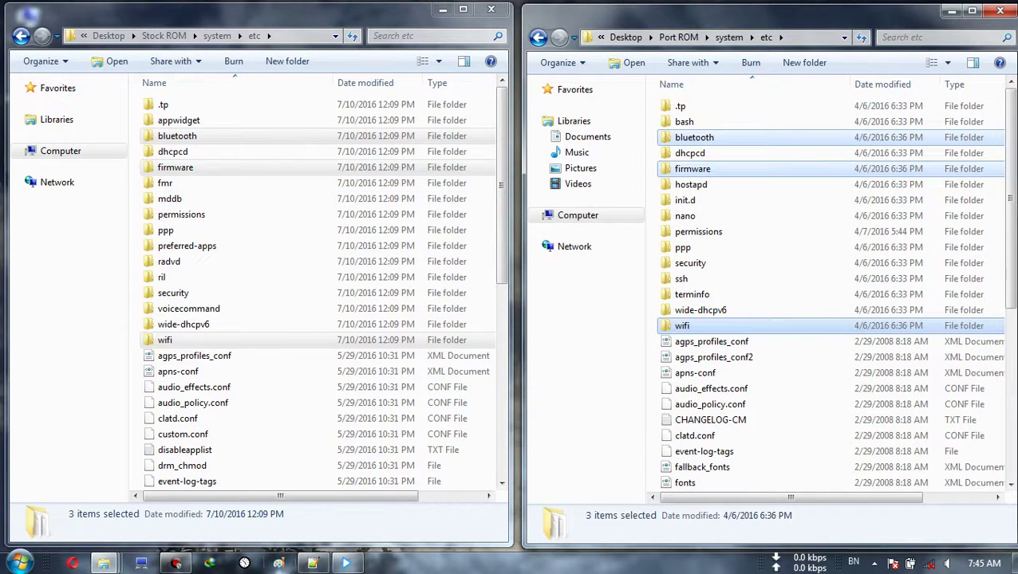
- Read the guide's boot.img section about replacing the kernel/zimage, and return to the ROM folder windows
click(311, 564)
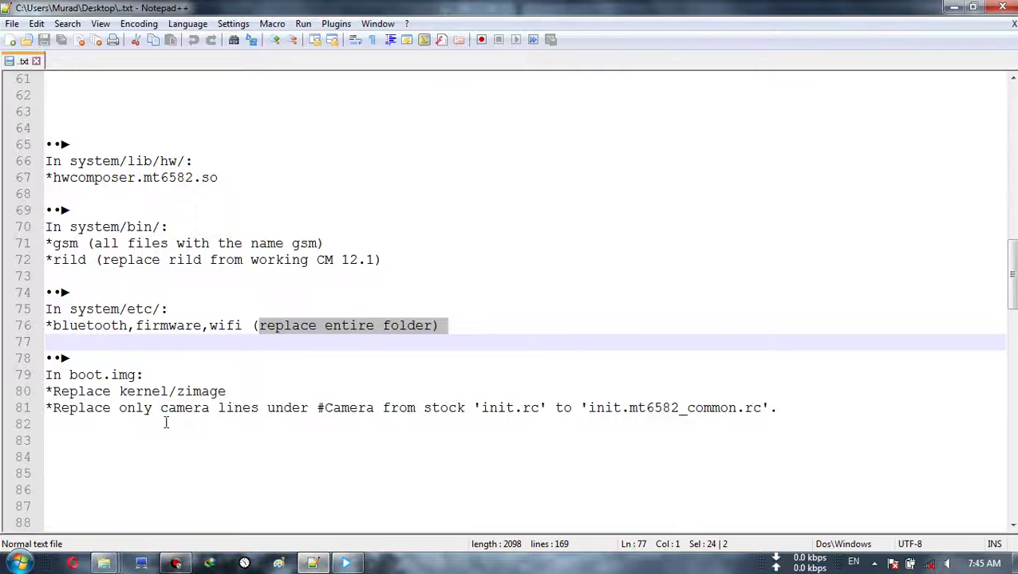
scroll(166, 422, down, 1)
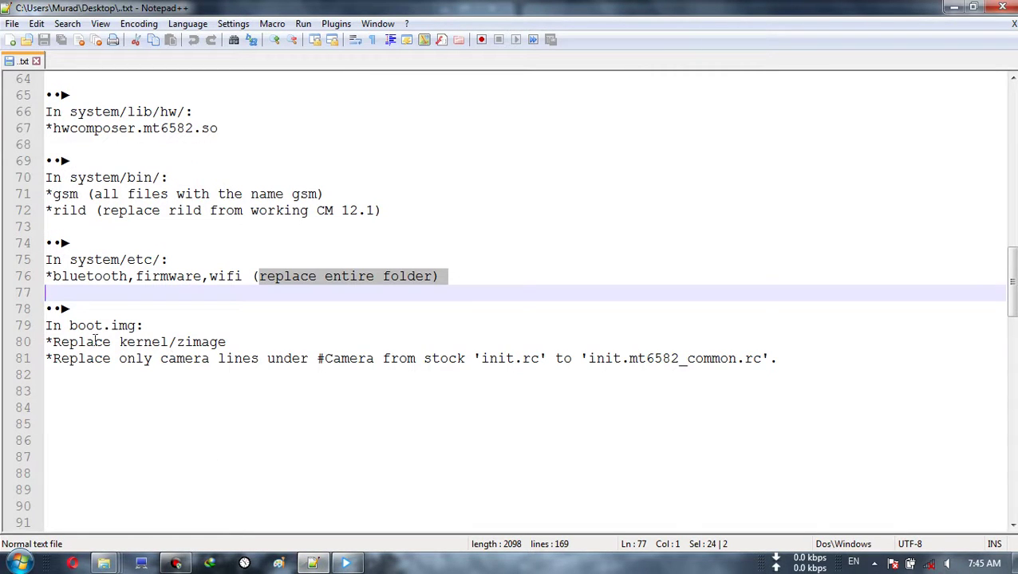
drag(55, 341, 129, 327)
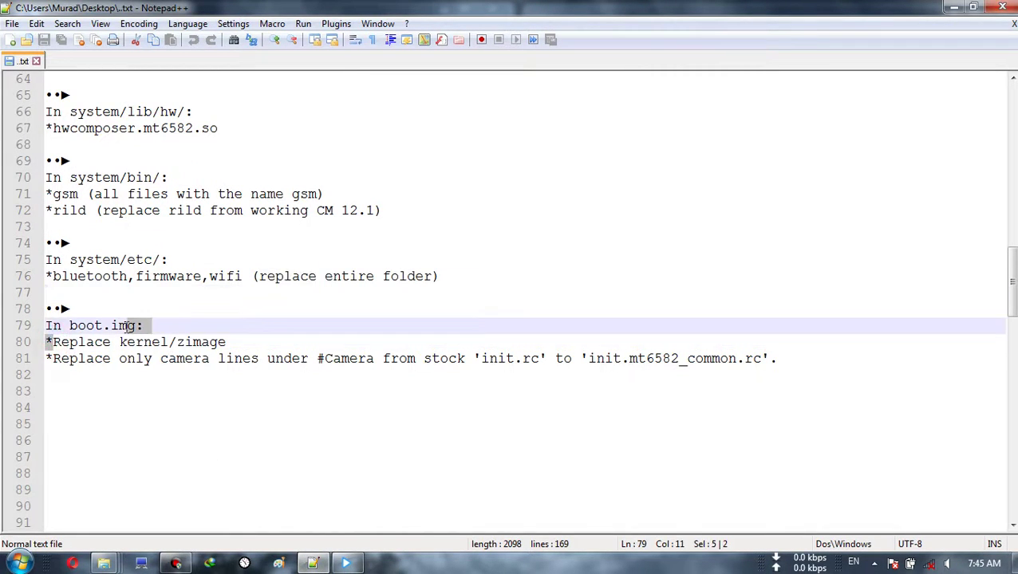
drag(210, 327, 235, 345)
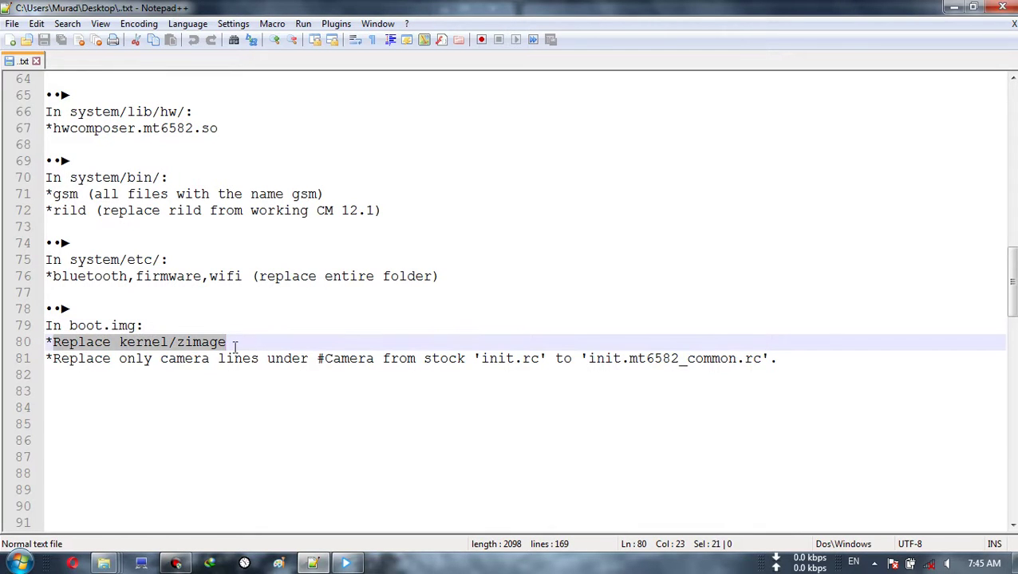
double_click(120, 343)
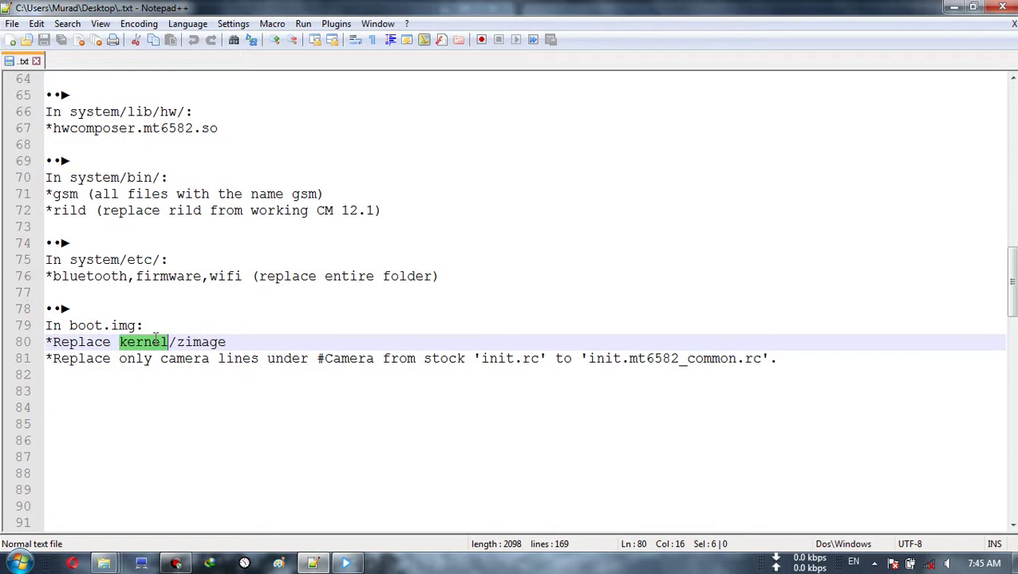
click(313, 563)
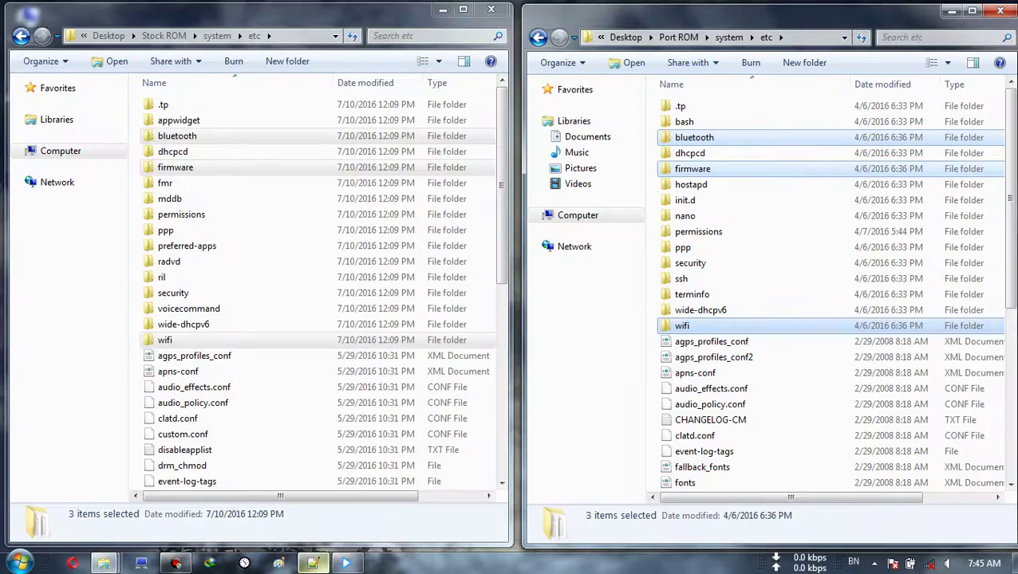
- Minimize both ROM folder windows and open the MTKbootimg folder from the desktop
click(443, 10)
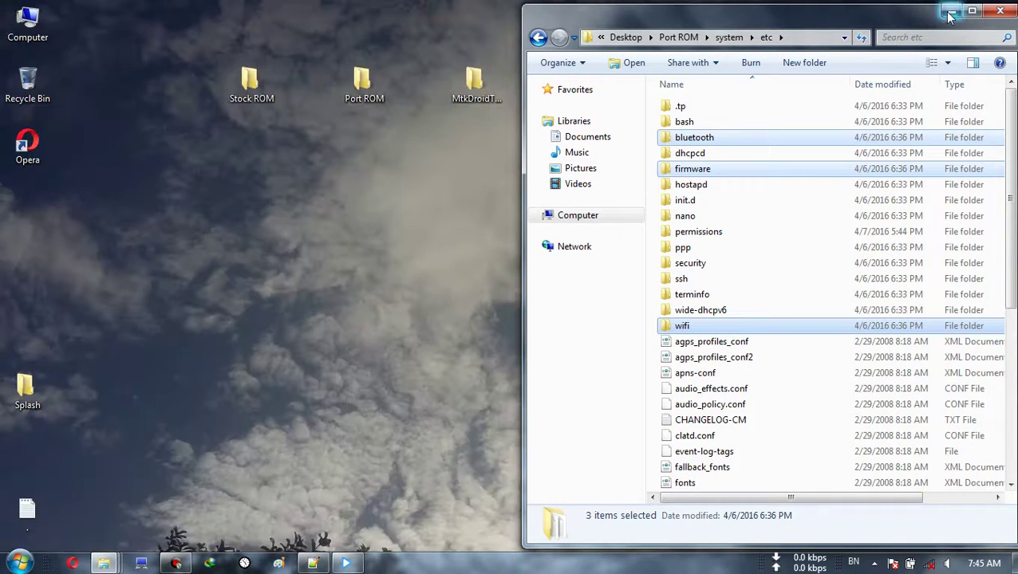
click(951, 11)
click(474, 81)
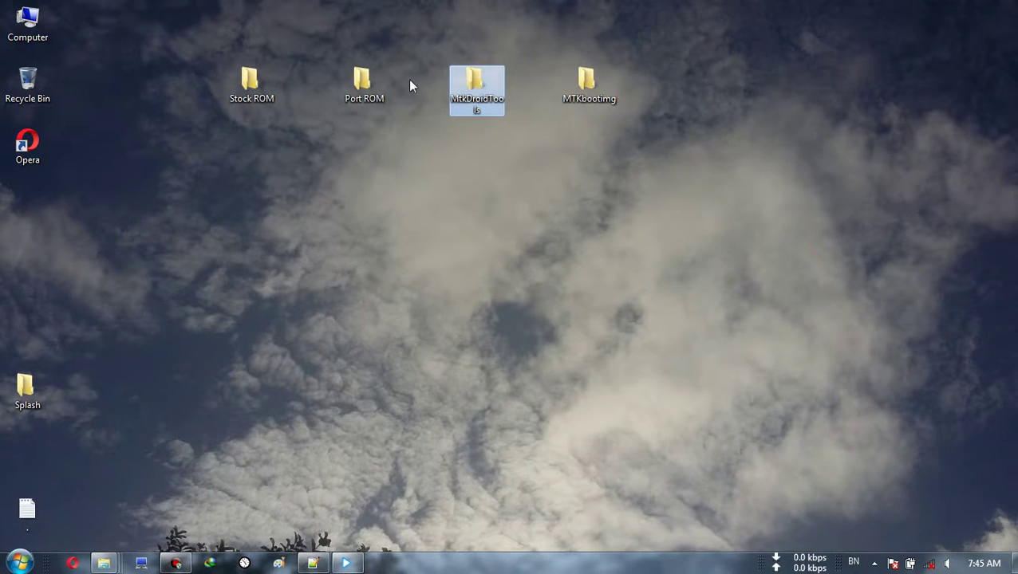
click(583, 83)
double_click(582, 83)
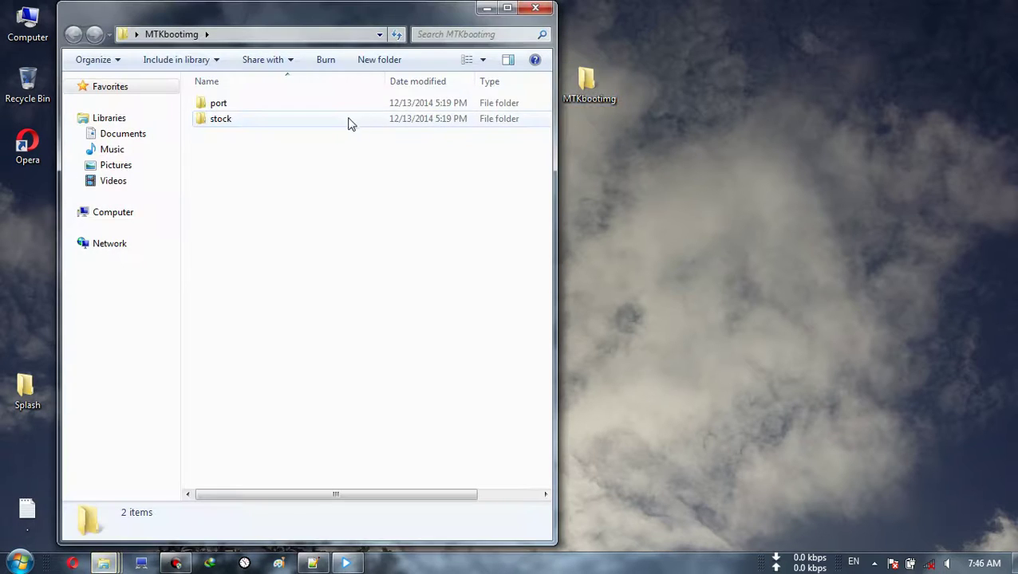
- Look inside MTKbootimg's port folder, open its stock folder instead and move the window clear of the ROM folders
double_click(331, 111)
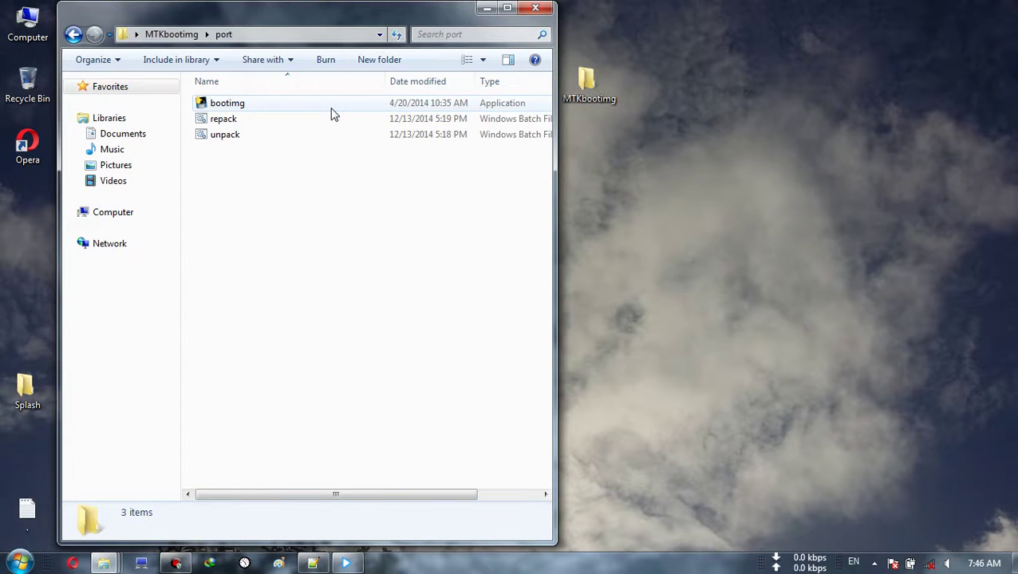
click(192, 35)
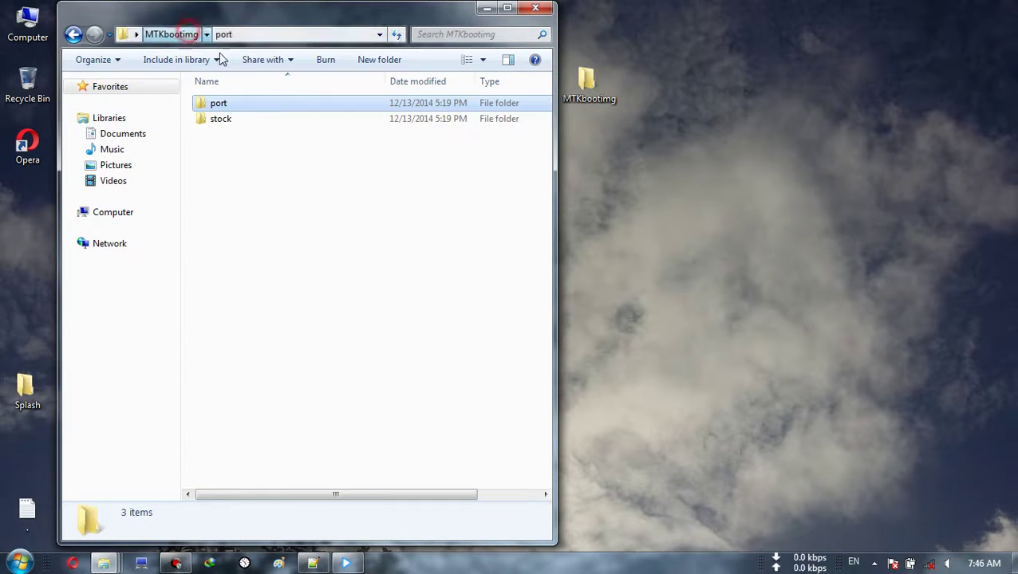
click(271, 127)
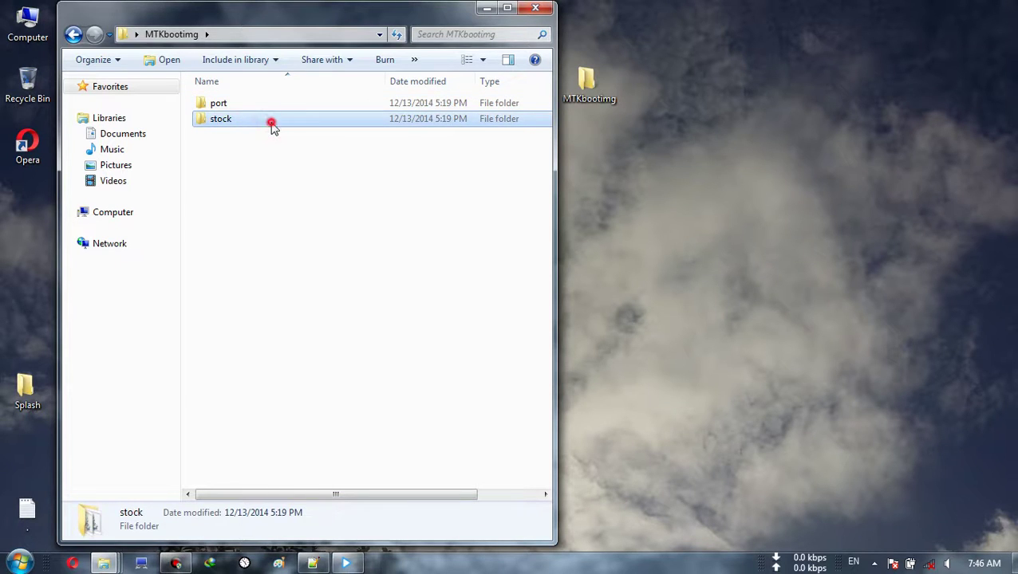
double_click(271, 125)
drag(288, 16, 665, 19)
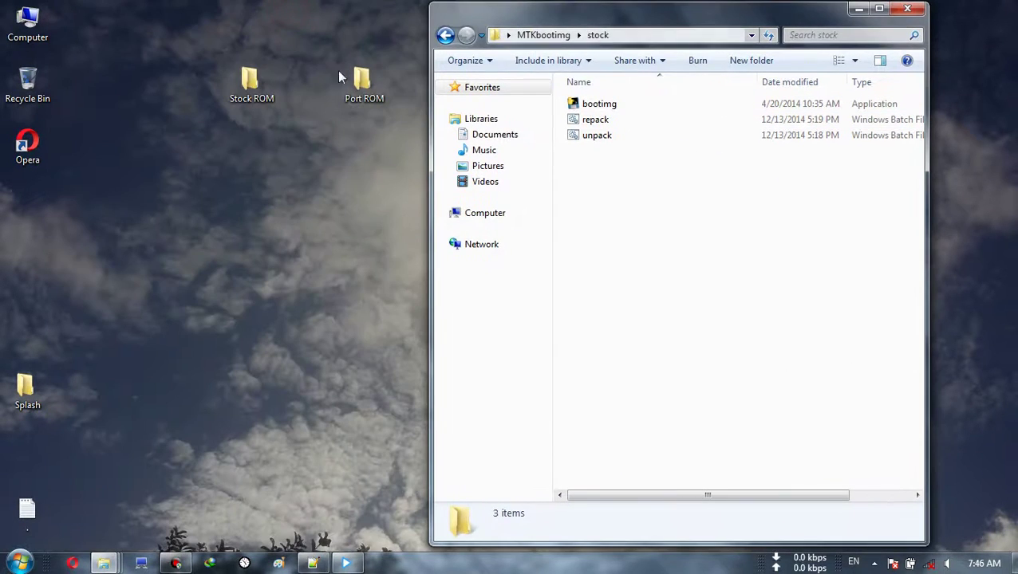
- Copy the boot image from the Stock ROM folder into MTKbootimg's stock folder and minimize the Stock ROM window
double_click(269, 90)
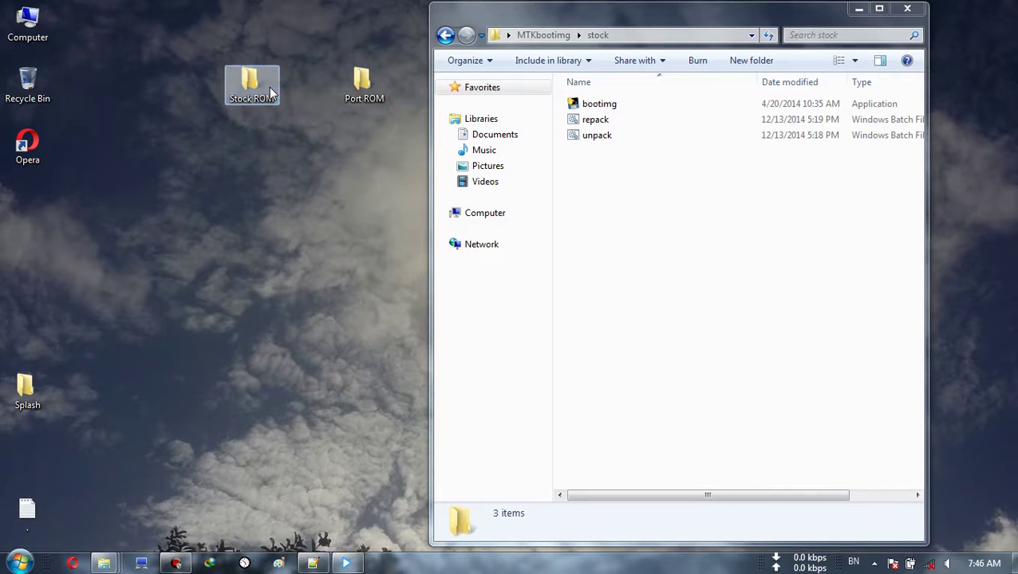
drag(709, 19, 771, 252)
click(718, 378)
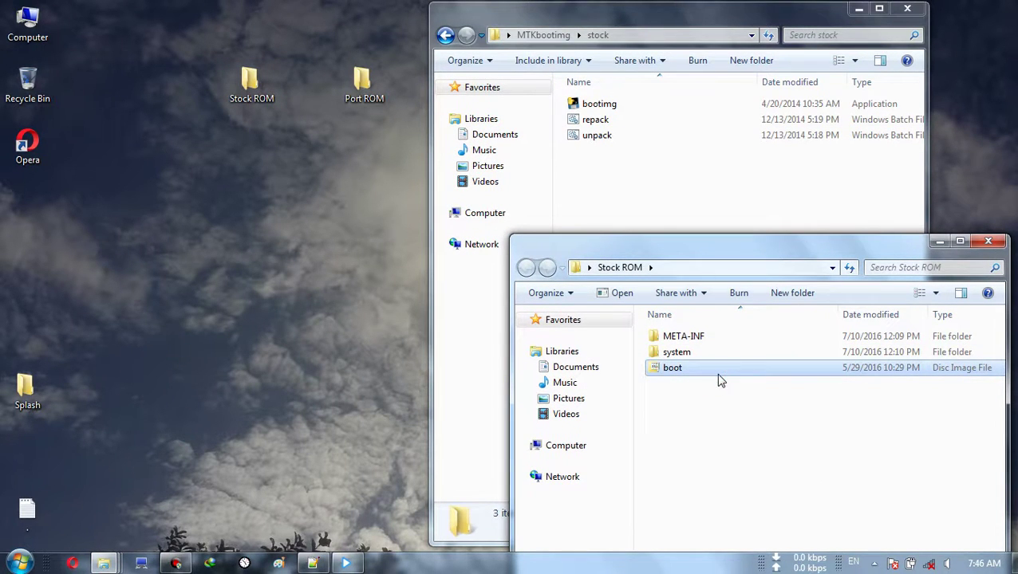
click(662, 180)
key(ctrl+v)
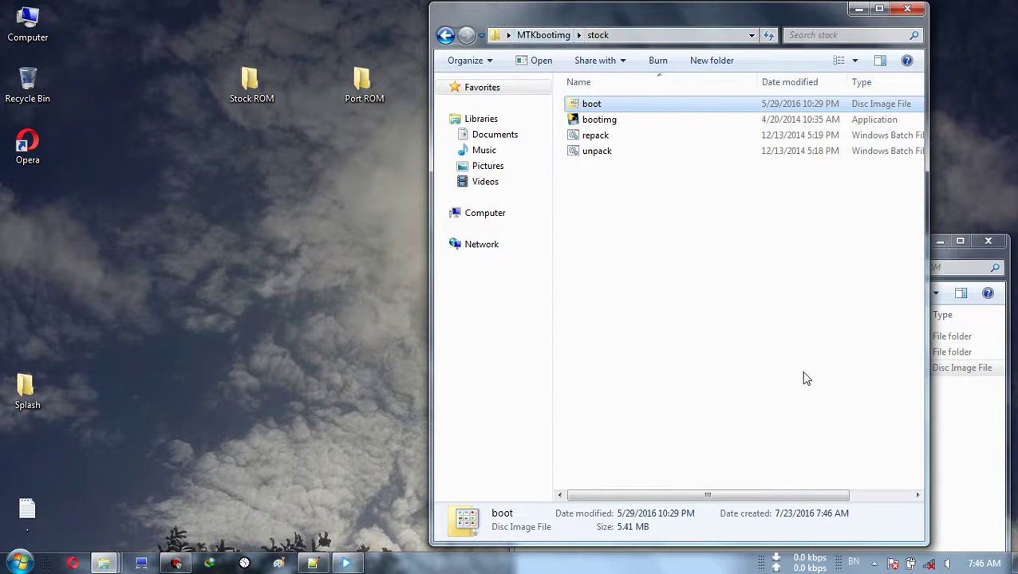
click(940, 241)
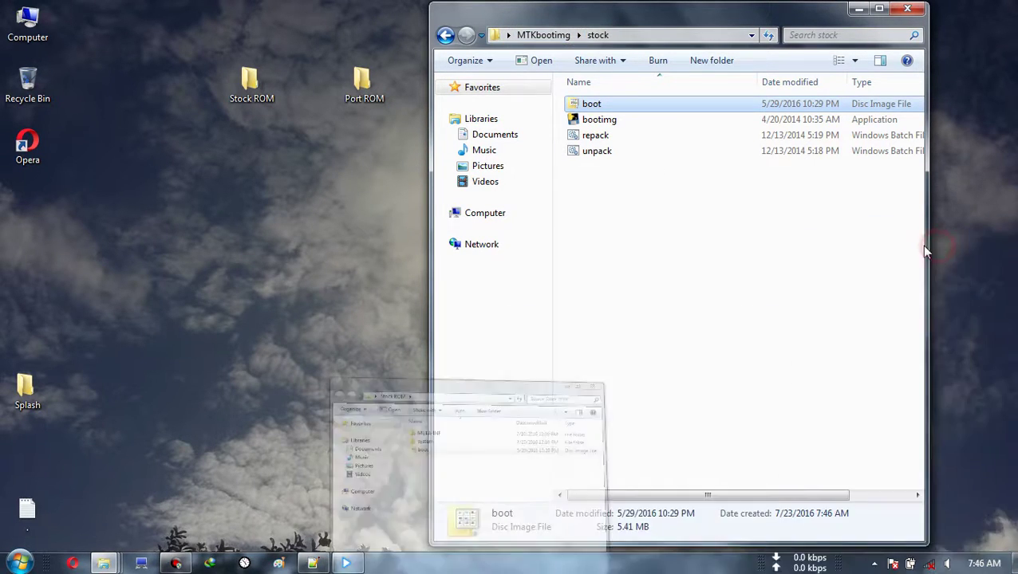
- Copy the boot image from the Port ROM folder into MTKbootimg's port folder and minimize the Port ROM window
click(389, 91)
double_click(362, 91)
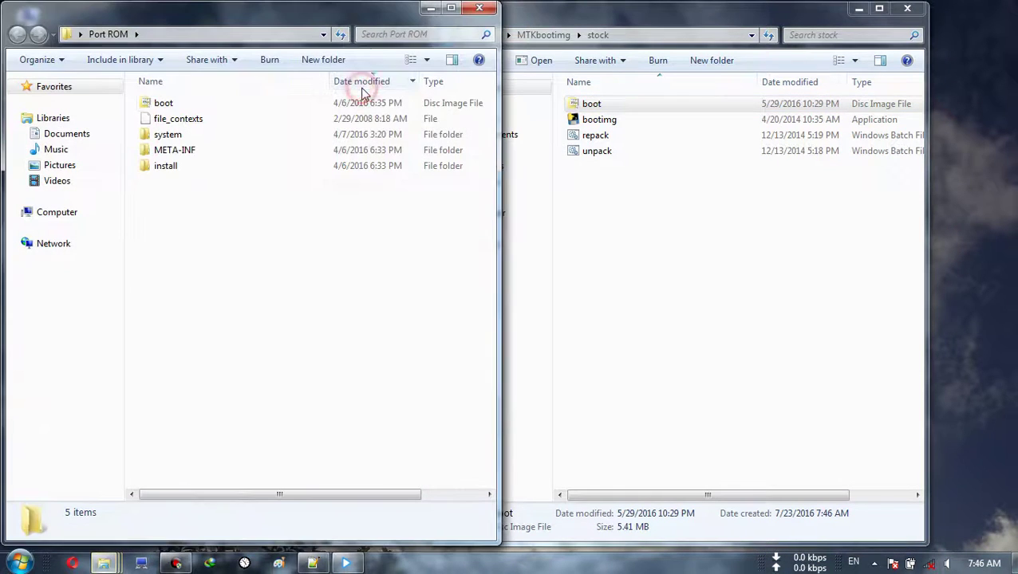
click(206, 106)
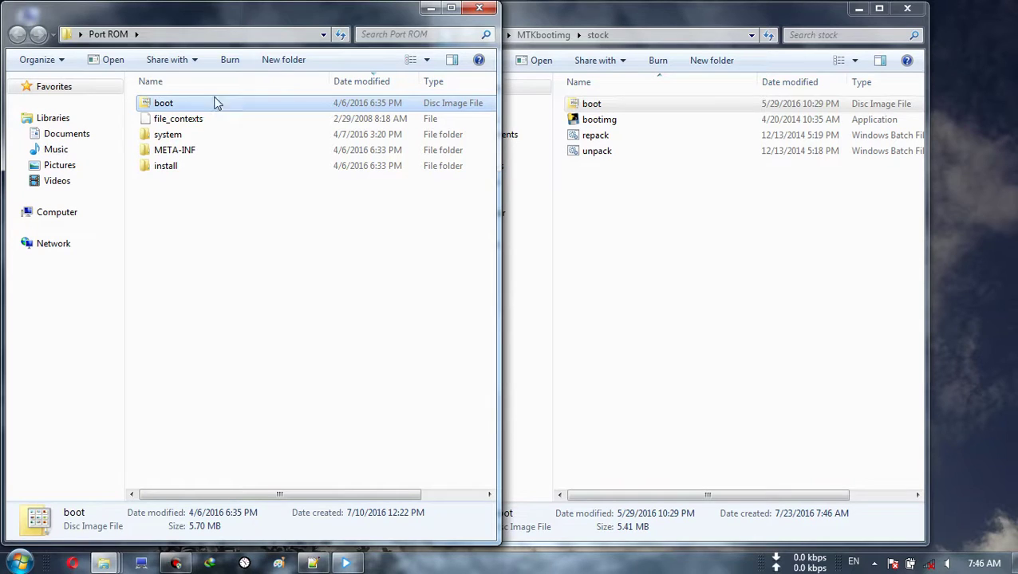
click(317, 83)
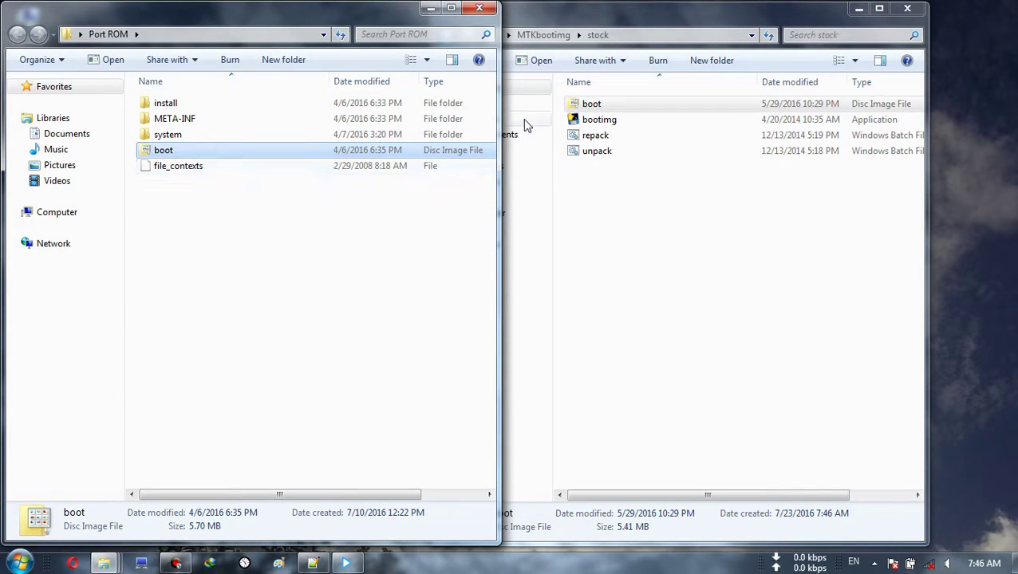
click(551, 35)
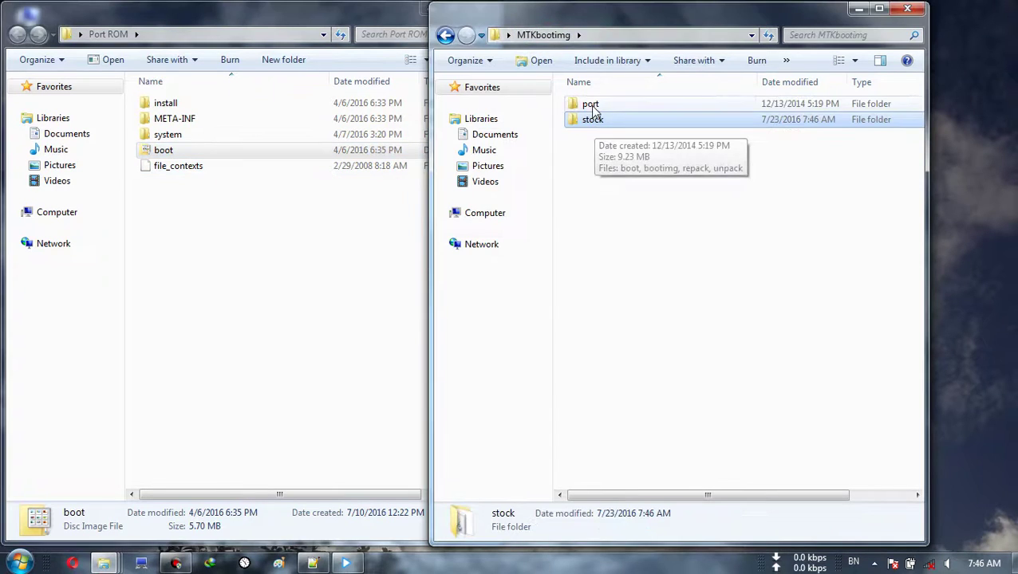
double_click(590, 105)
click(602, 220)
key(ctrl+v)
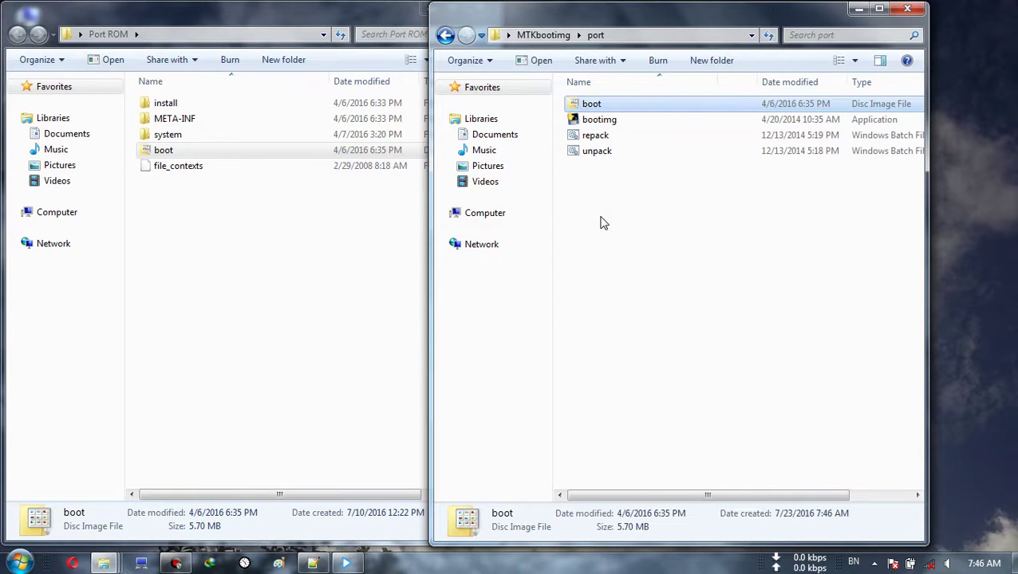
click(401, 18)
click(428, 11)
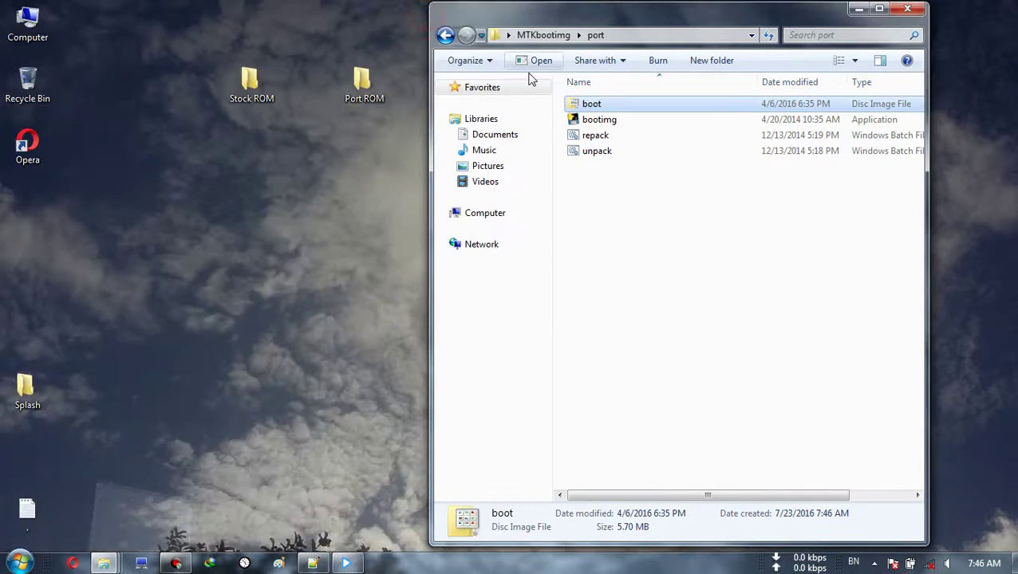
- Open MTKbootimg's stock folder in a separate window, place it beside the MTKbootimg window, and open the port folder there
drag(622, 24, 368, 38)
click(307, 38)
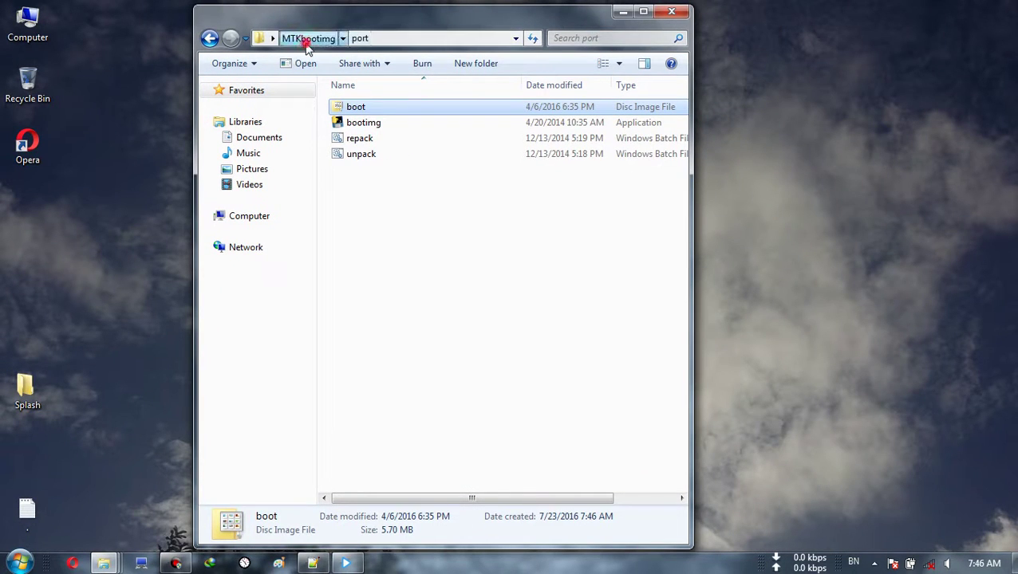
right_click(370, 121)
click(402, 146)
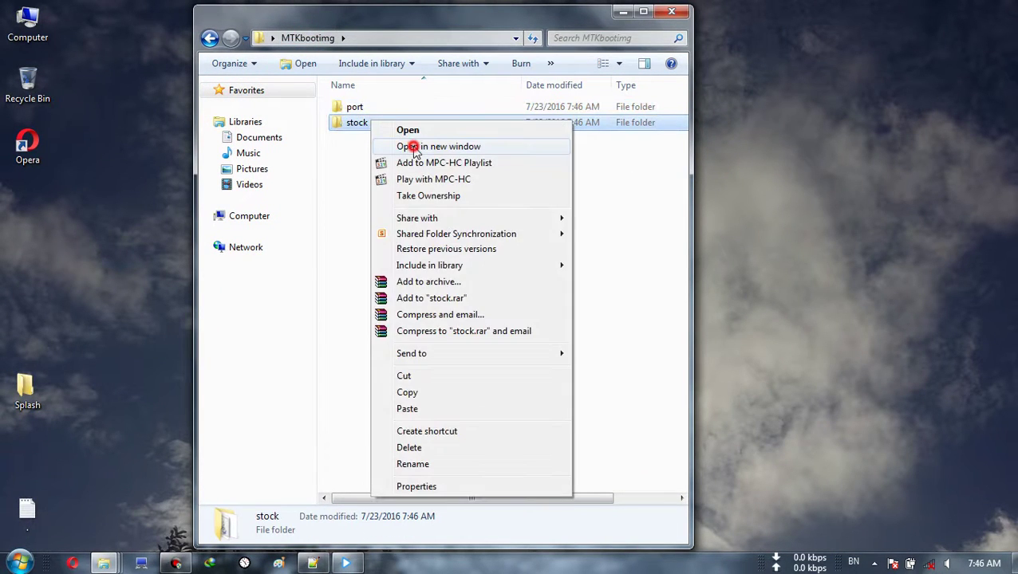
drag(484, 27, 323, 68)
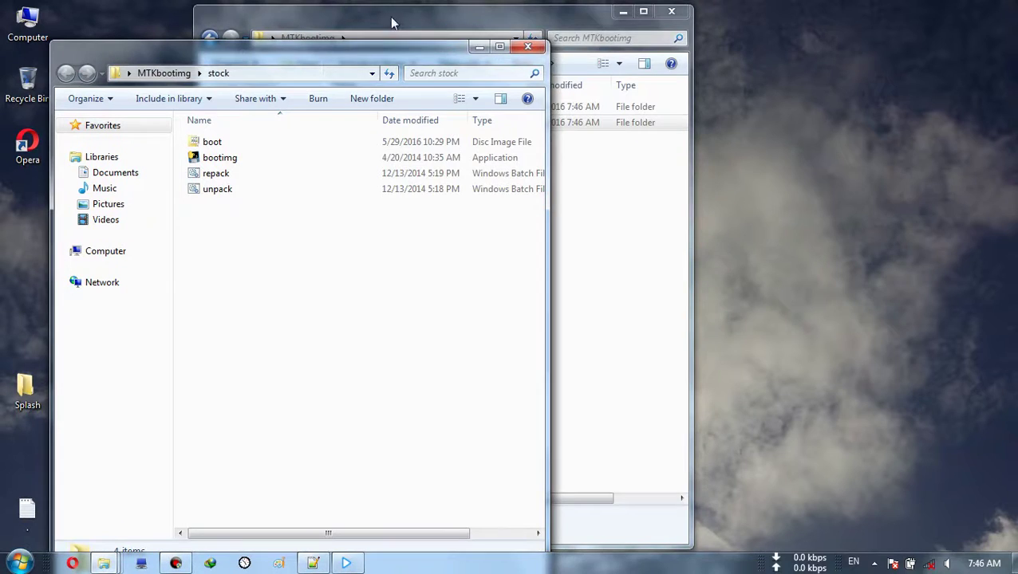
drag(391, 22, 777, 29)
drag(411, 56, 386, 18)
drag(677, 38, 645, 29)
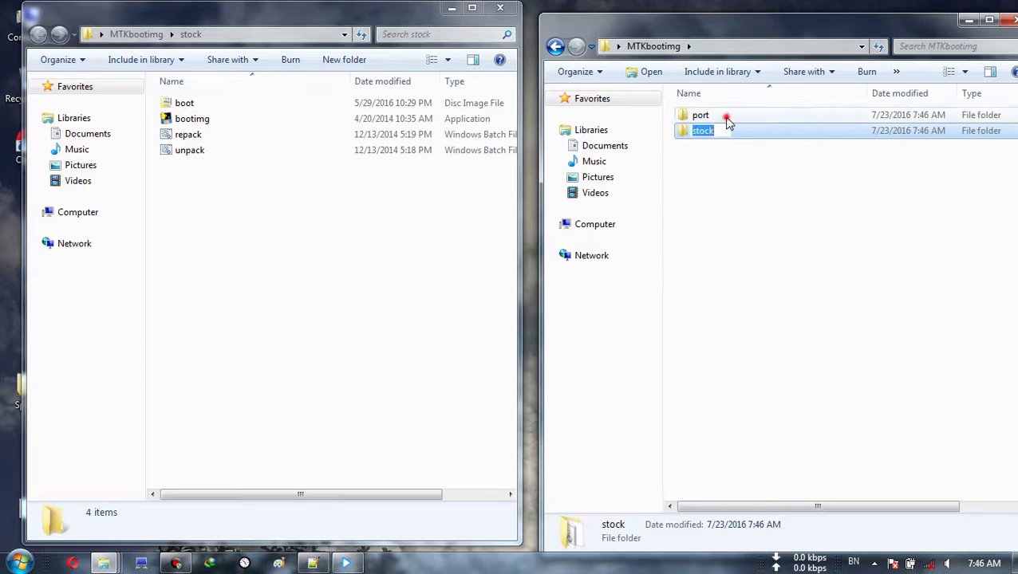
double_click(702, 117)
- Unpack the boot images in the stock and port folders with their unpack batch files, turning off the stock file's always-ask option
drag(171, 103, 237, 151)
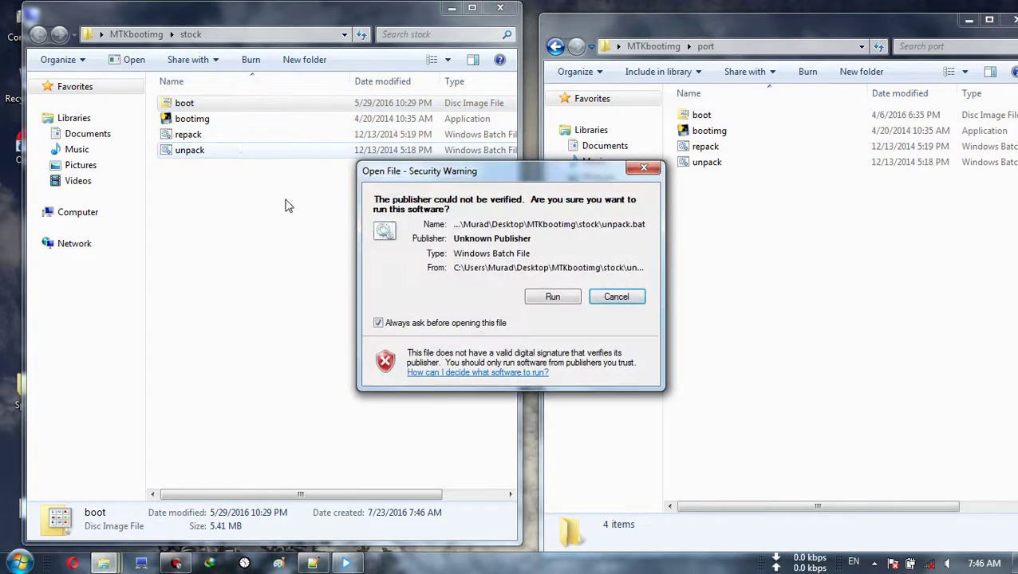
click(481, 329)
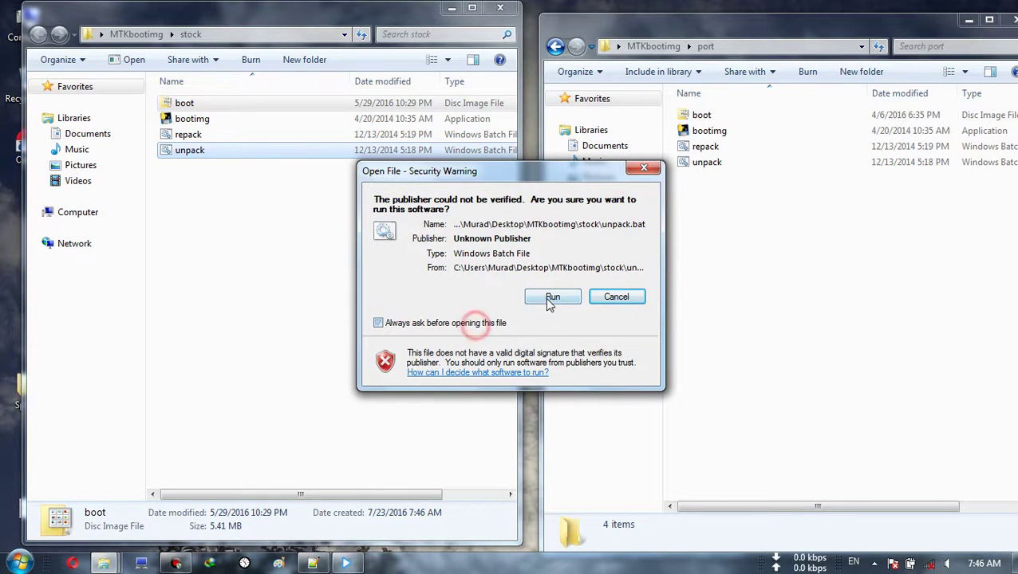
click(553, 297)
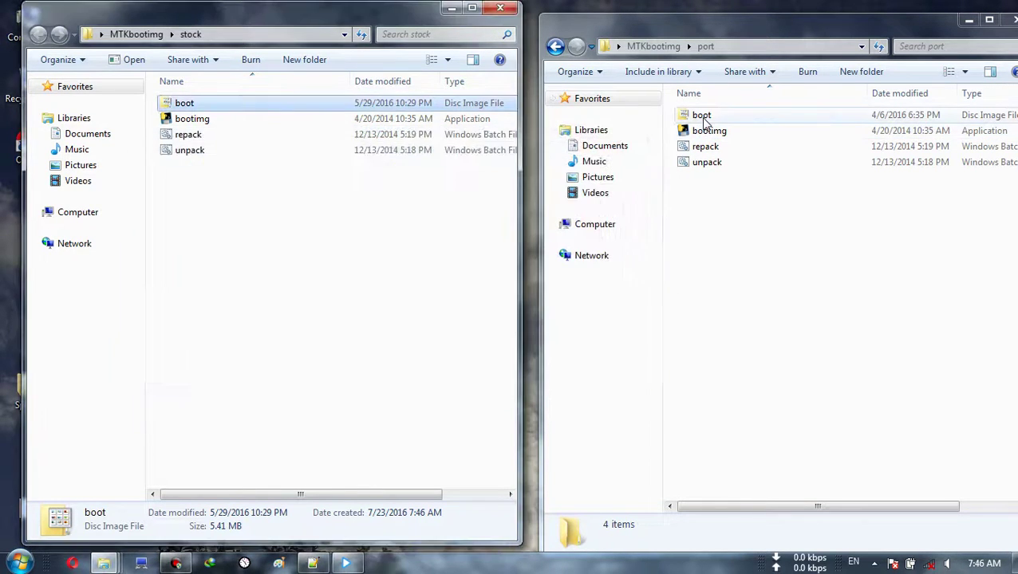
drag(699, 114, 724, 164)
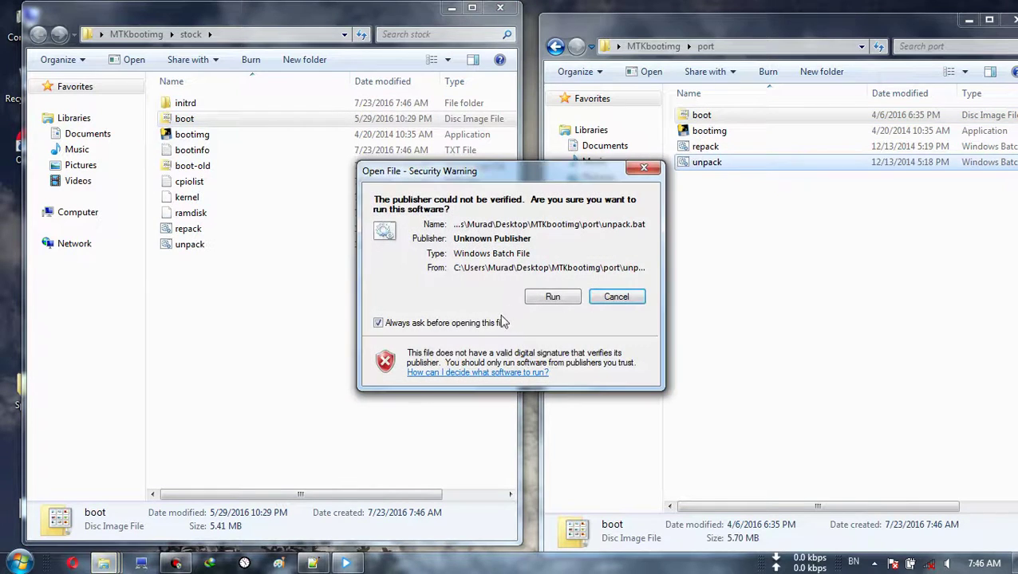
click(551, 298)
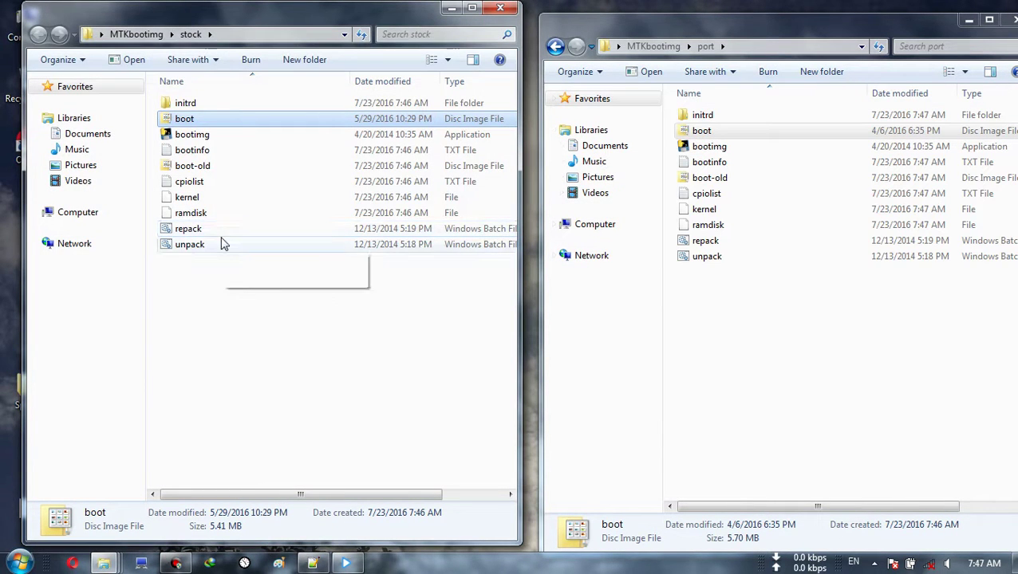
- Copy the kernel file from the stock folder into the port folder, replacing the existing one
click(216, 184)
click(212, 197)
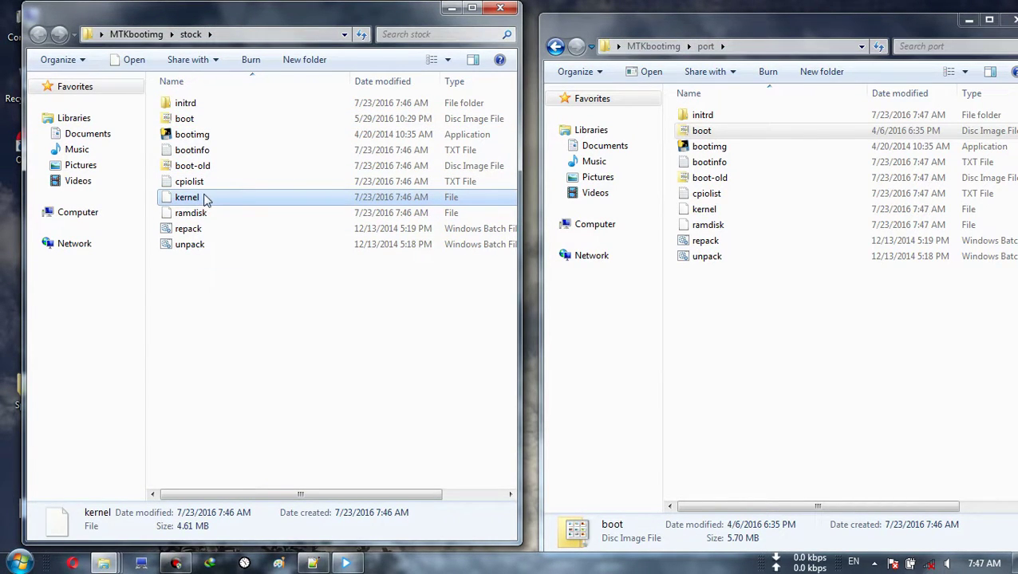
drag(205, 198, 709, 358)
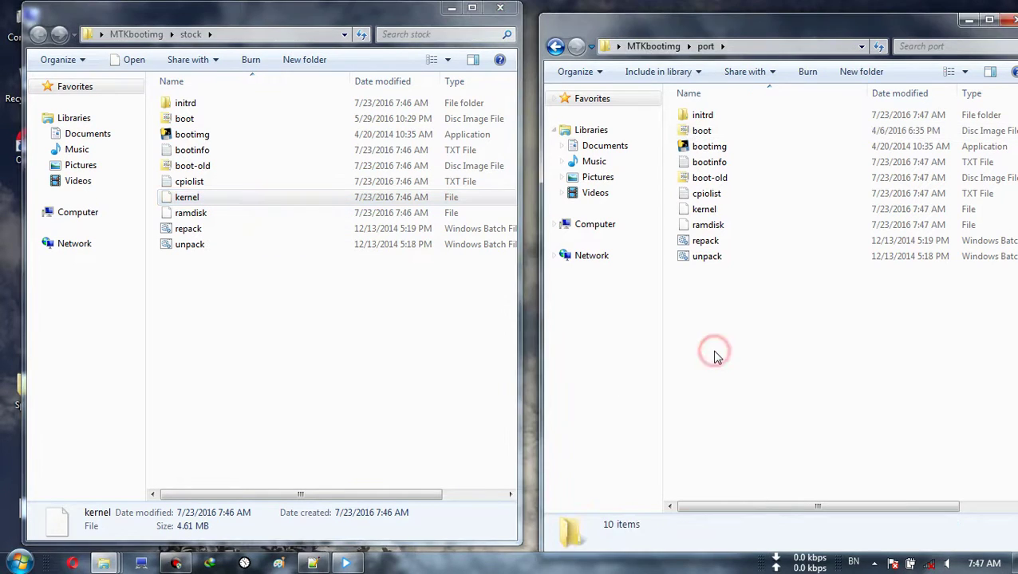
click(446, 191)
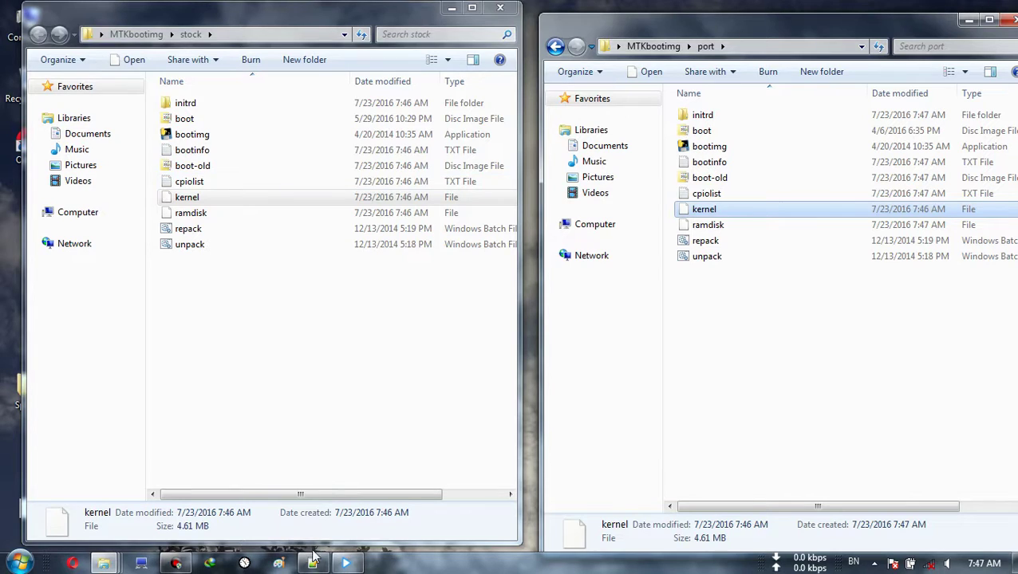
- Read the guide's line about replacing the #Camera lines from stock init.rc to init.mt6582_common.rc, and return to the folder windows
click(312, 563)
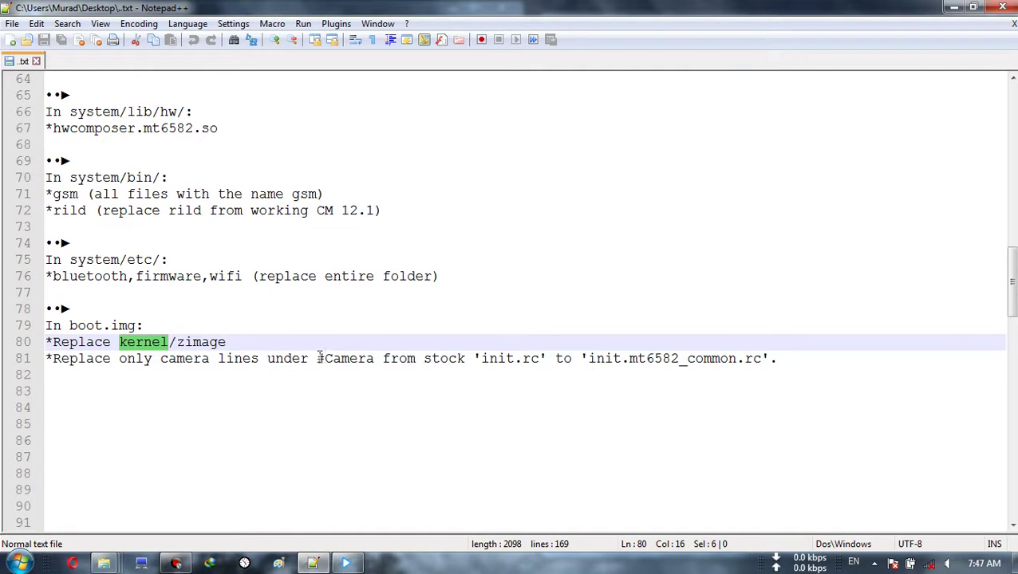
drag(317, 358, 403, 363)
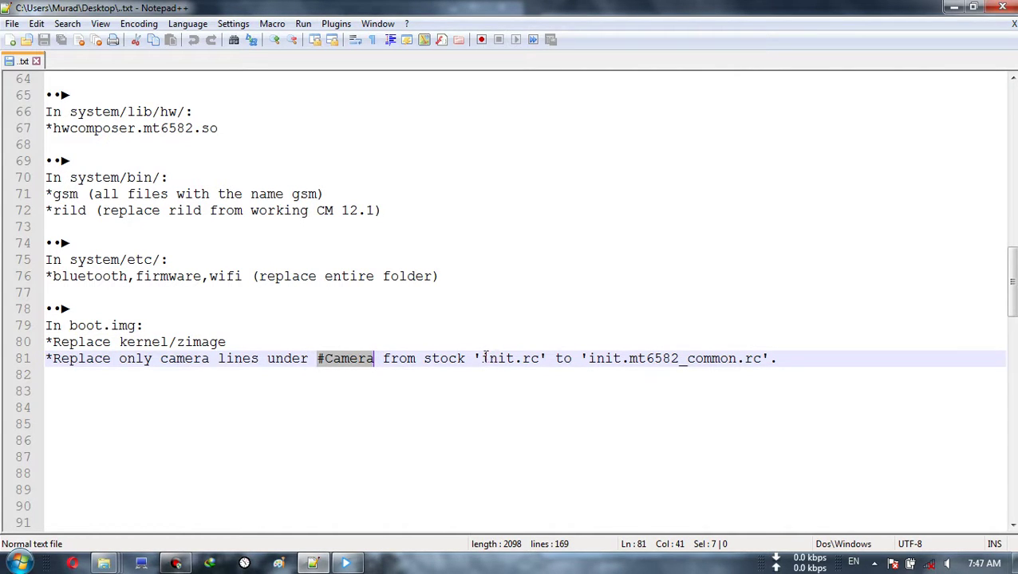
drag(482, 358, 769, 359)
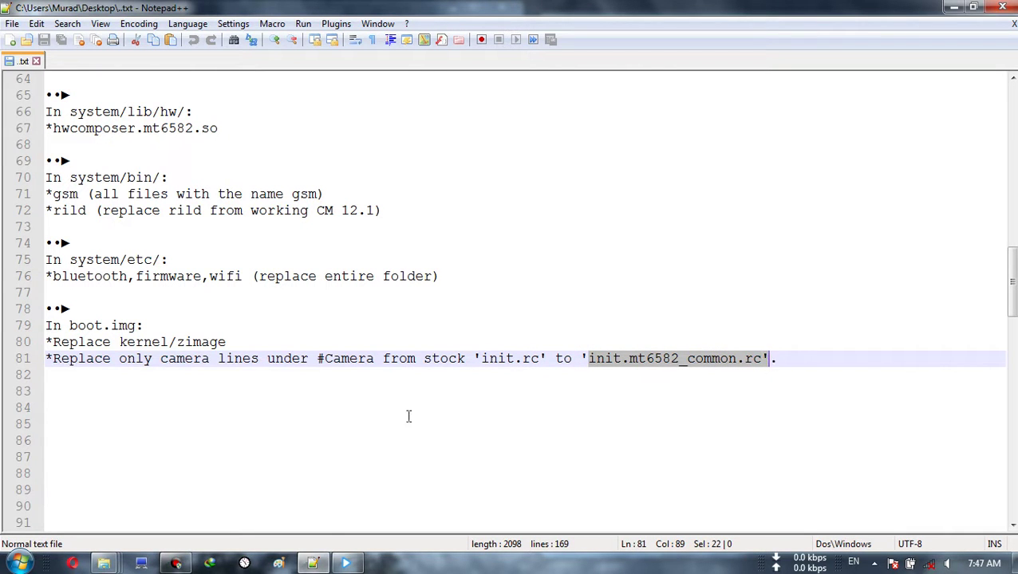
click(323, 566)
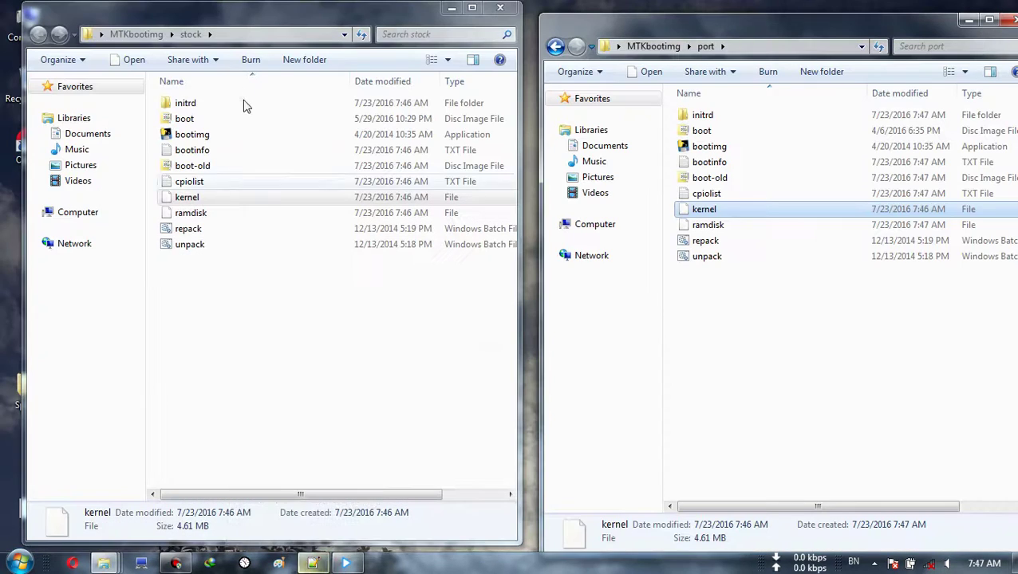
- Open init.rc from the stock initrd folder in Notepad++
double_click(219, 108)
click(220, 106)
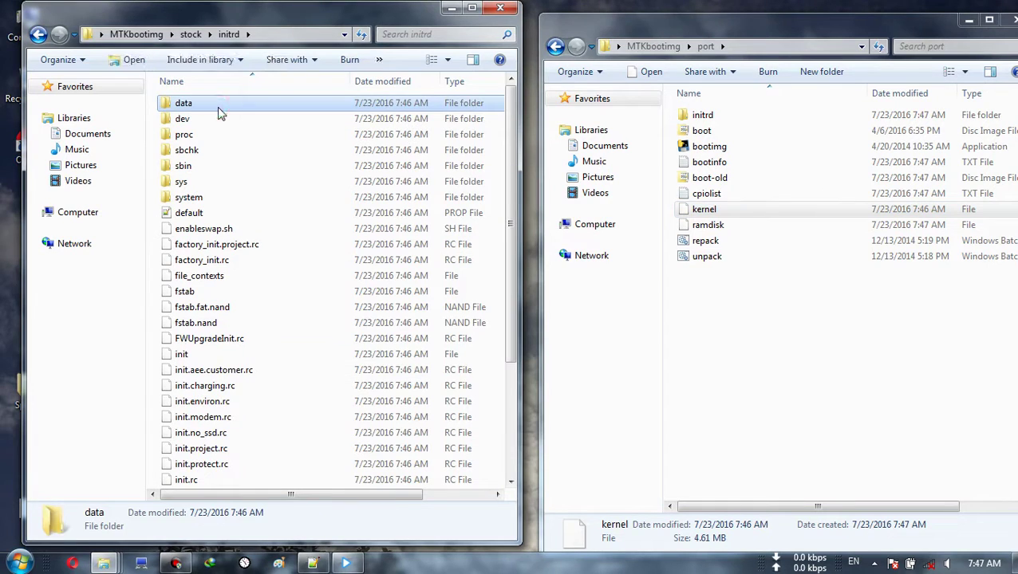
key(i)
key(Down)
key(Down)
key(Down)
key(Down)
key(Down)
key(Down)
key(Down)
key(Down)
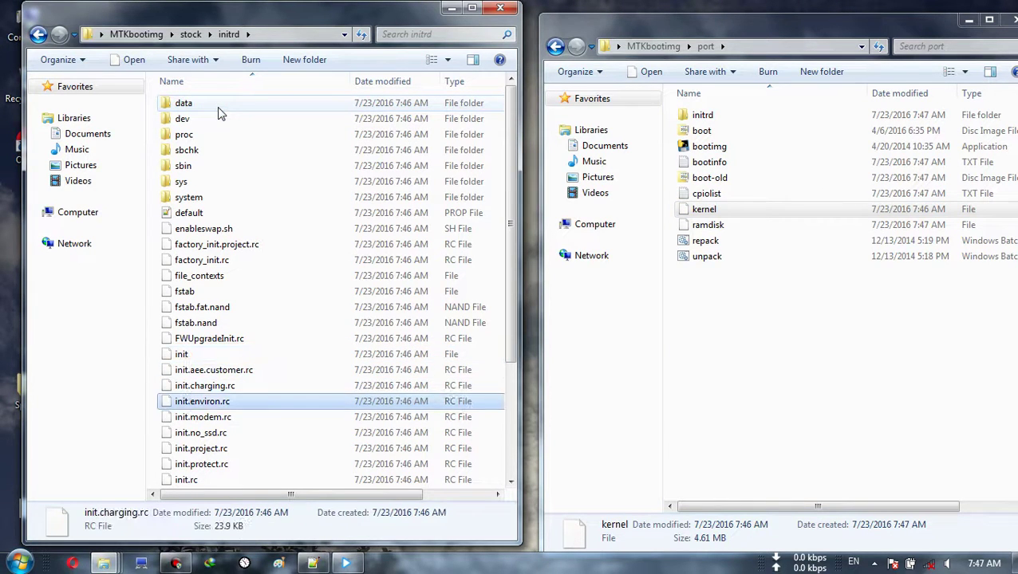
right_click(201, 479)
click(257, 224)
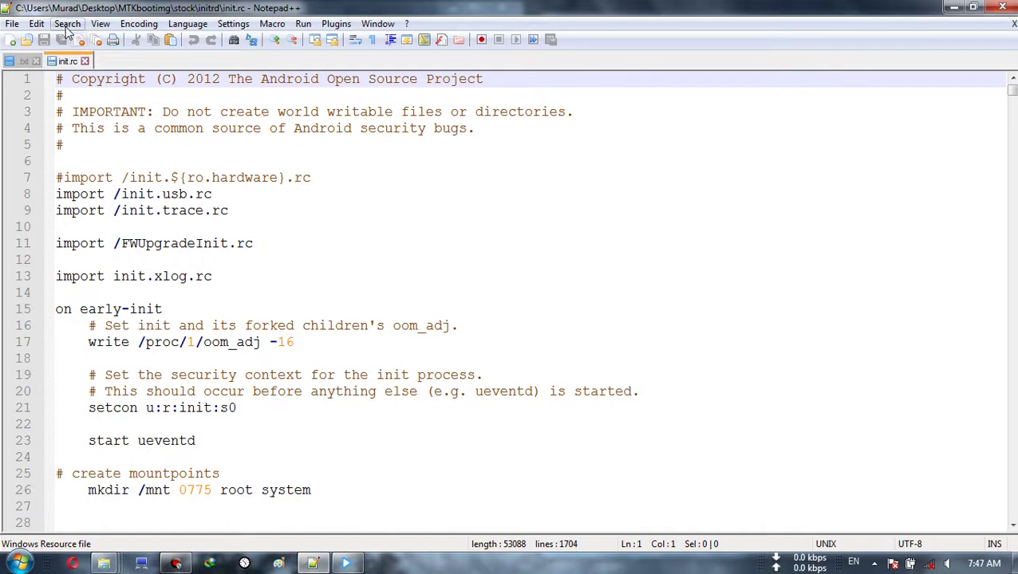
- Find #Camera in init.rc and copy all the chmod and chown lines beneath that heading
click(67, 24)
click(80, 38)
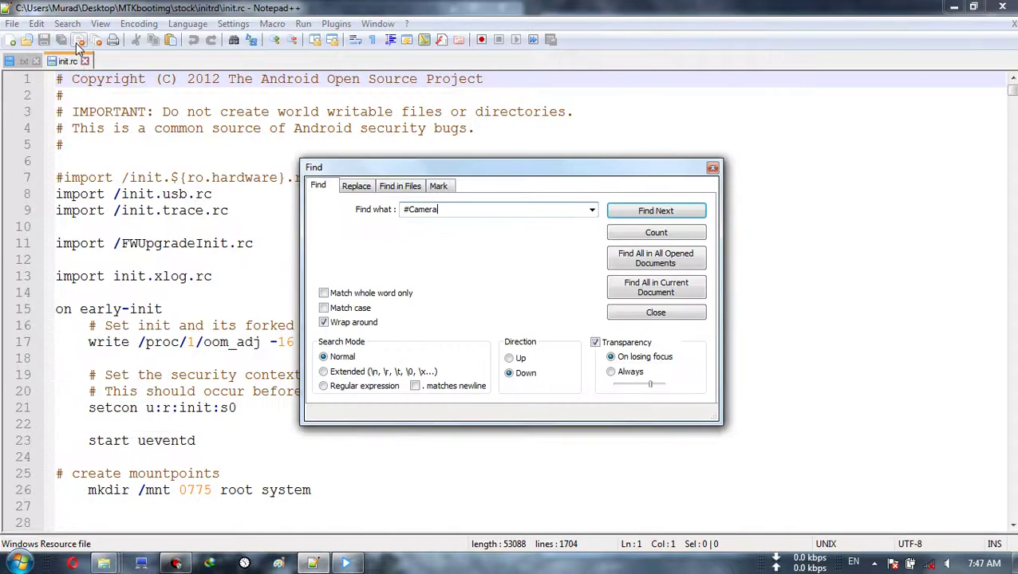
click(624, 213)
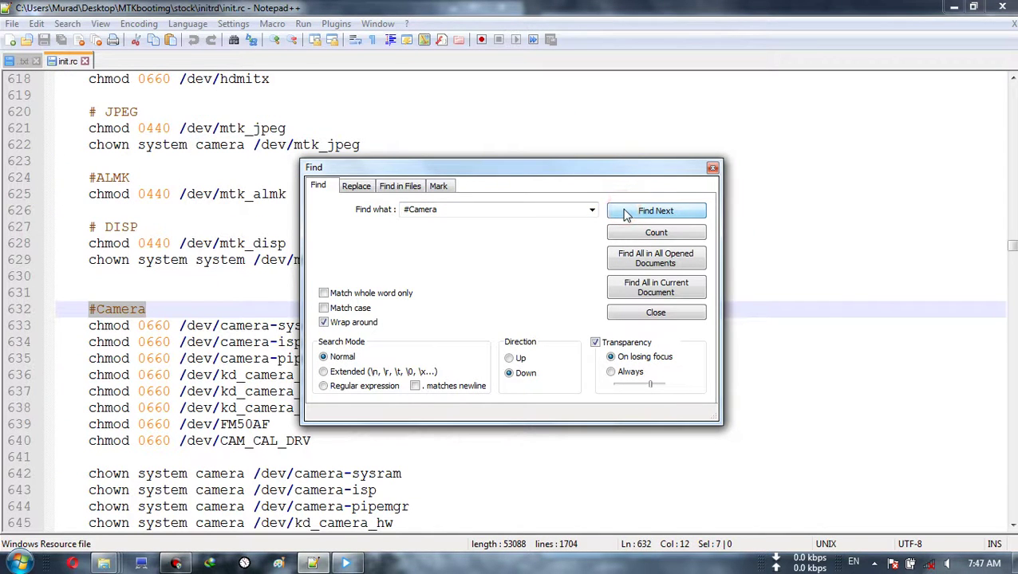
click(713, 168)
scroll(574, 249, down, 5)
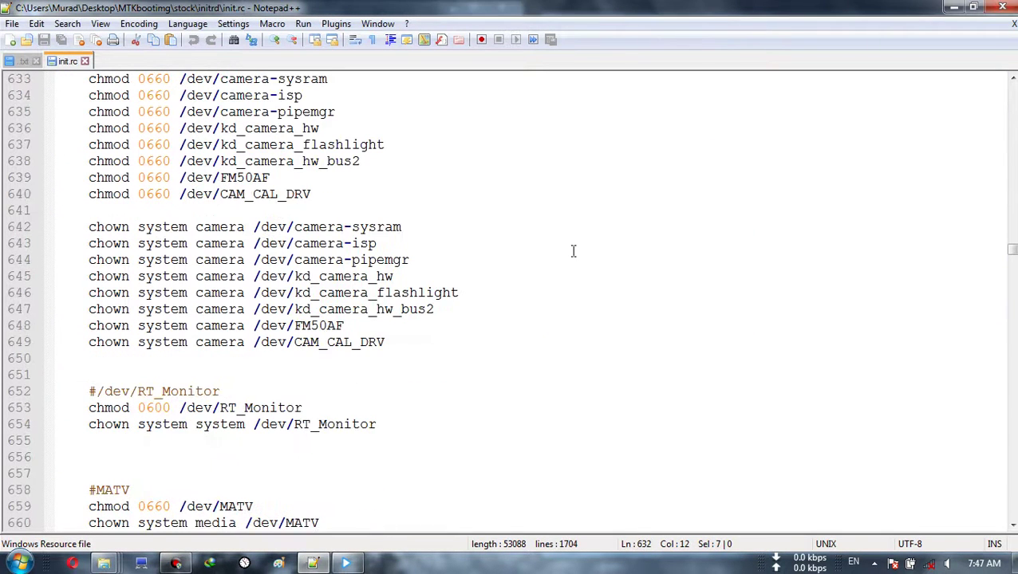
scroll(573, 251, up, 1)
drag(90, 127, 394, 388)
key(ctrl+c)
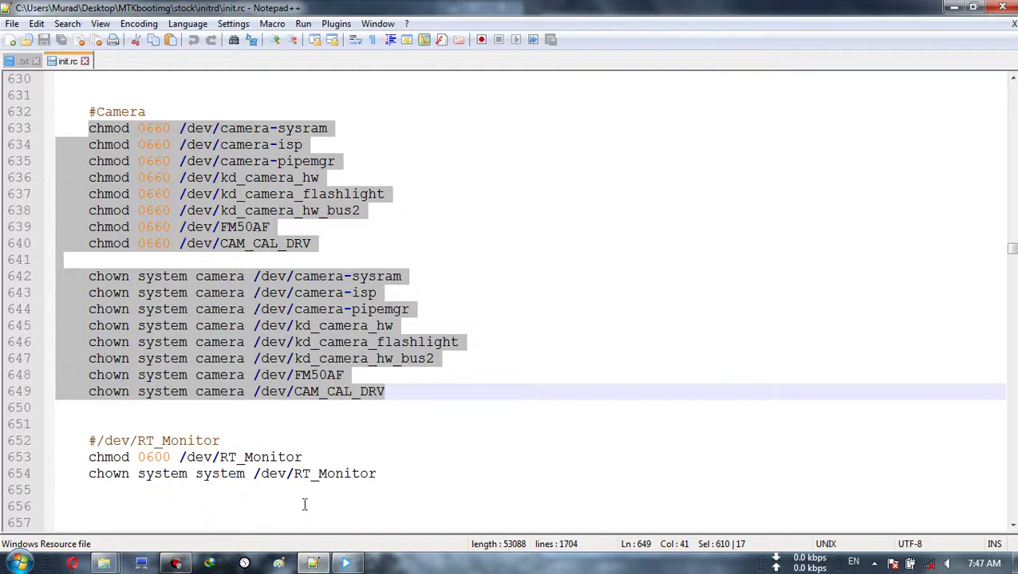
- Open init.mt6582_common.rc from the port initrd folder in Notepad++
click(315, 564)
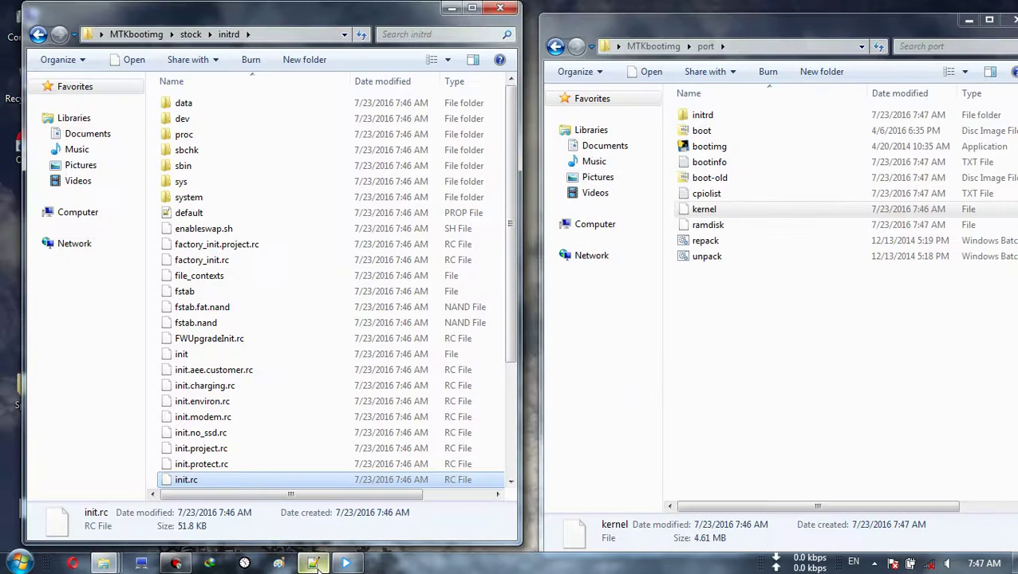
double_click(770, 112)
click(762, 366)
scroll(764, 366, down, 2)
click(764, 367)
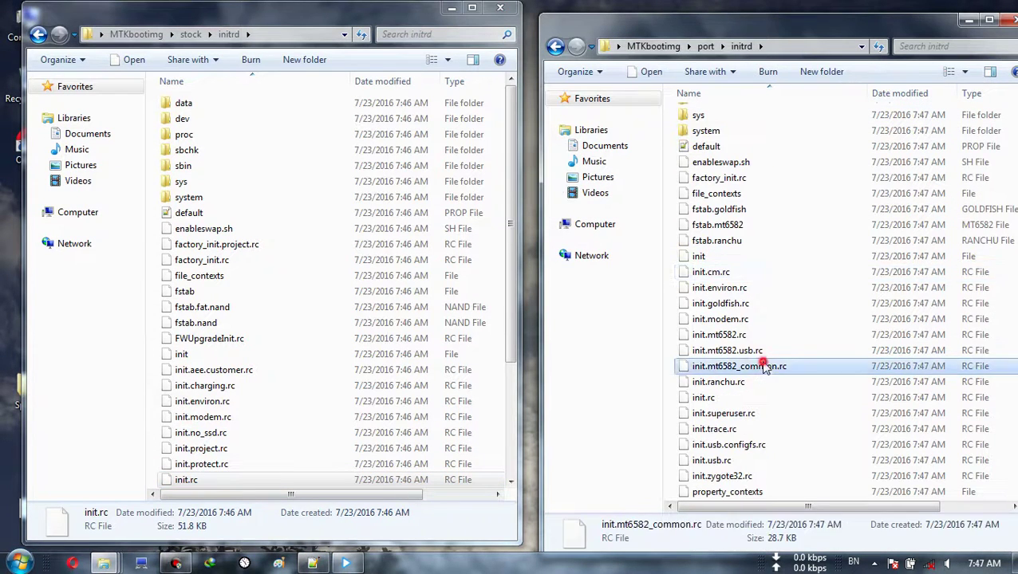
scroll(744, 375, down, 1)
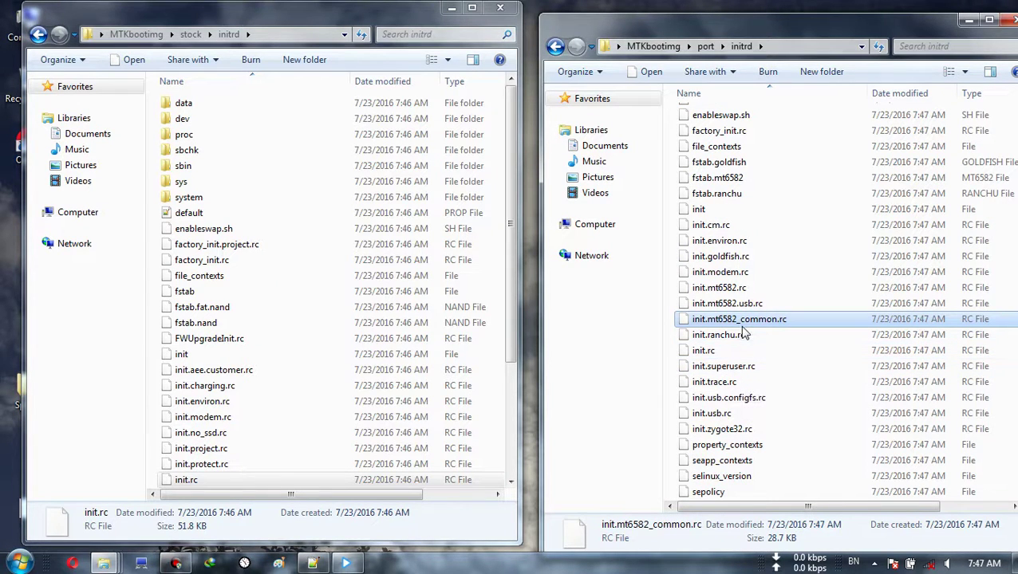
right_click(746, 328)
click(770, 70)
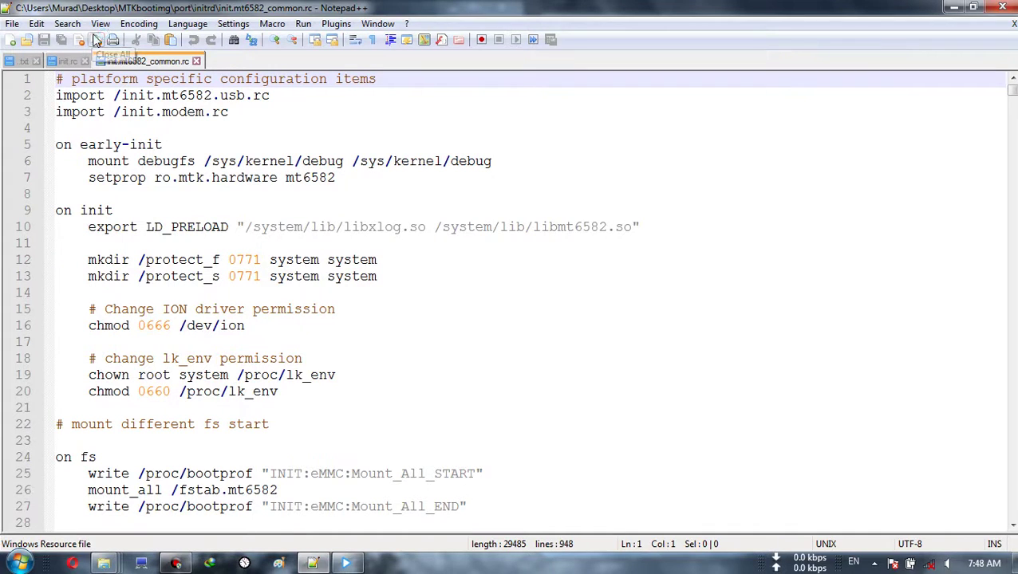
- Search init.mt6582_common.rc for the #Camera heading
click(67, 23)
click(84, 40)
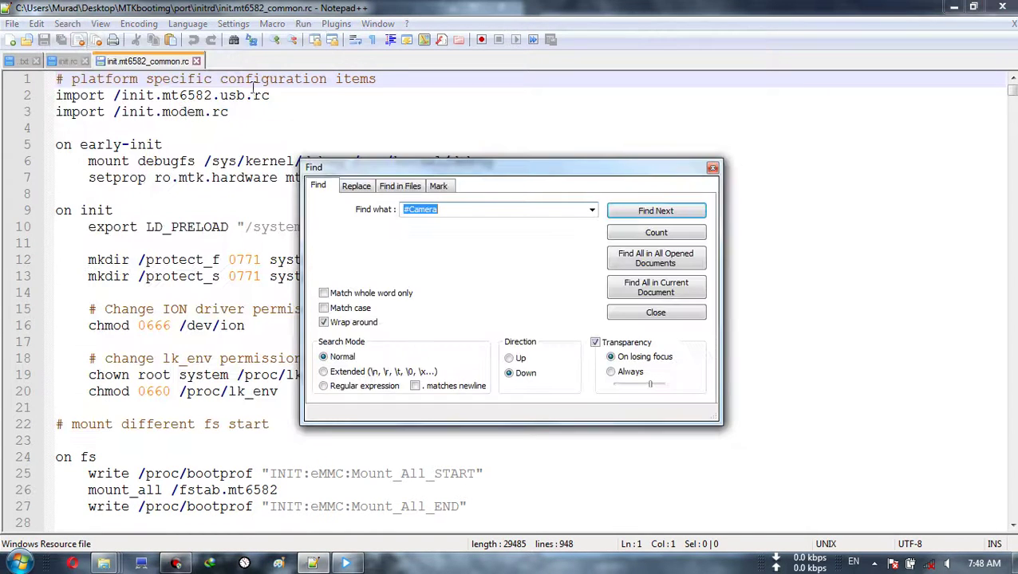
click(644, 213)
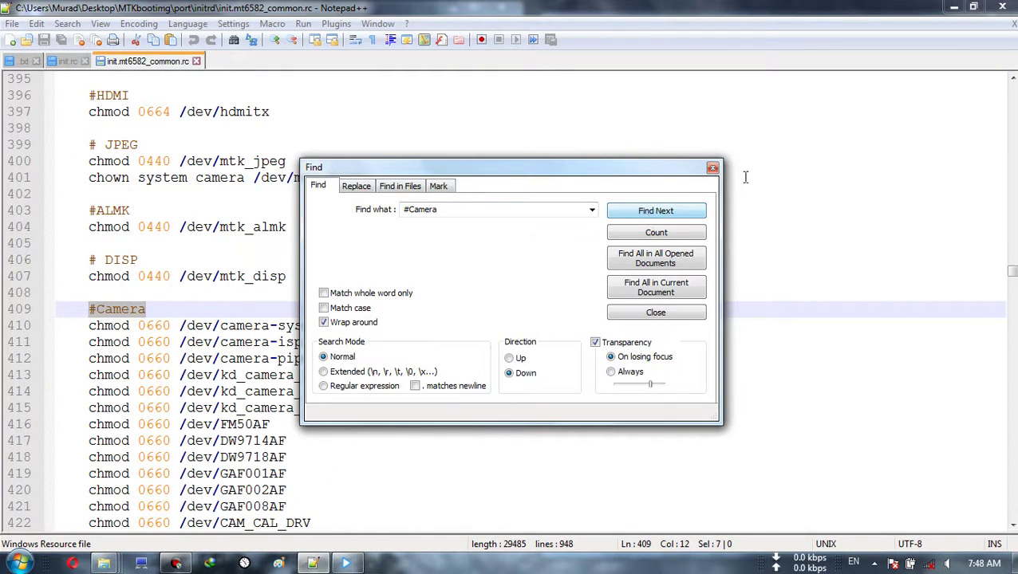
click(712, 169)
- Replace all the chmod and chown lines under #Camera with the camera lines copied from the stock init.rc
scroll(463, 250, down, 8)
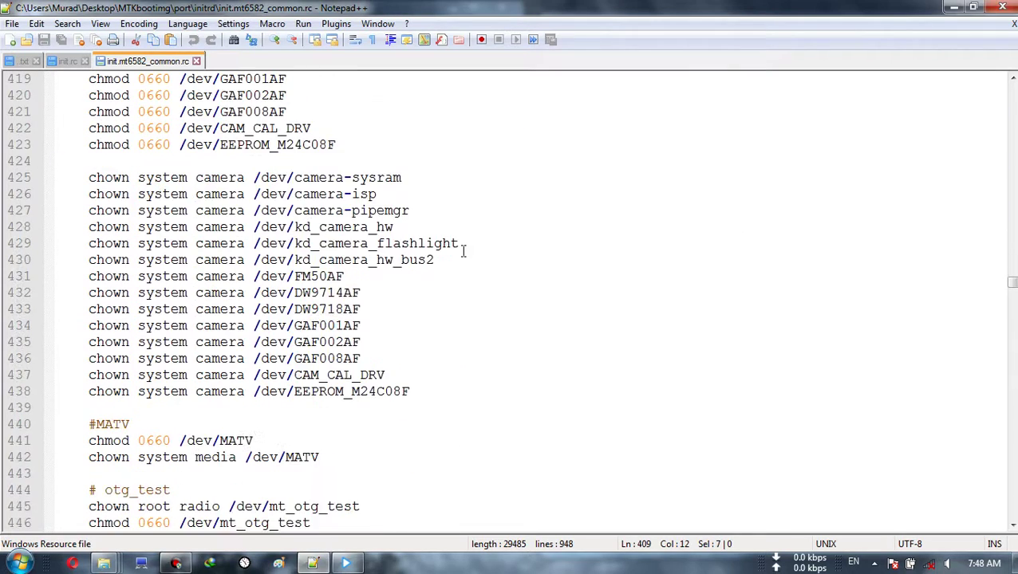
scroll(328, 201, up, 4)
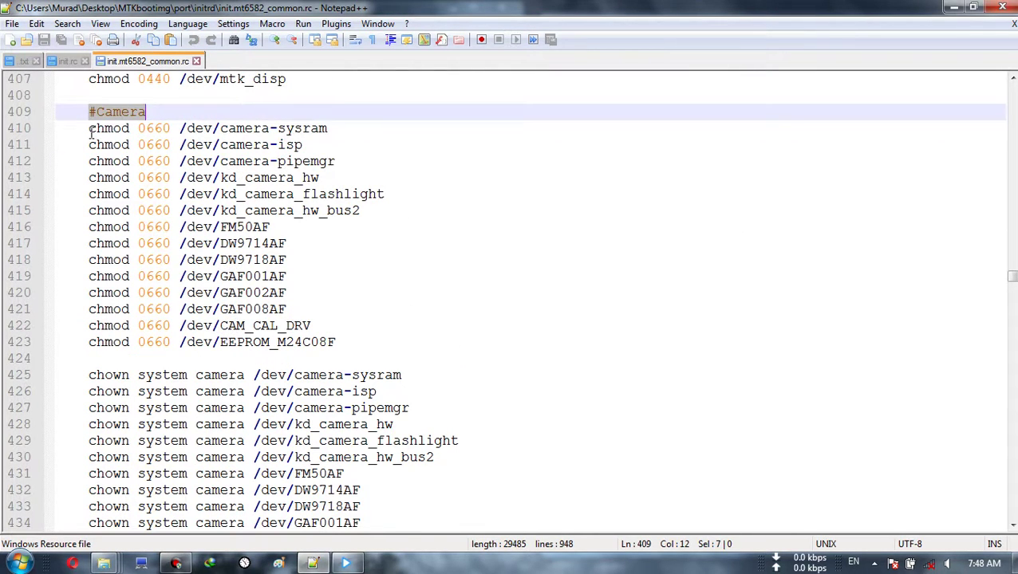
drag(91, 130, 436, 198)
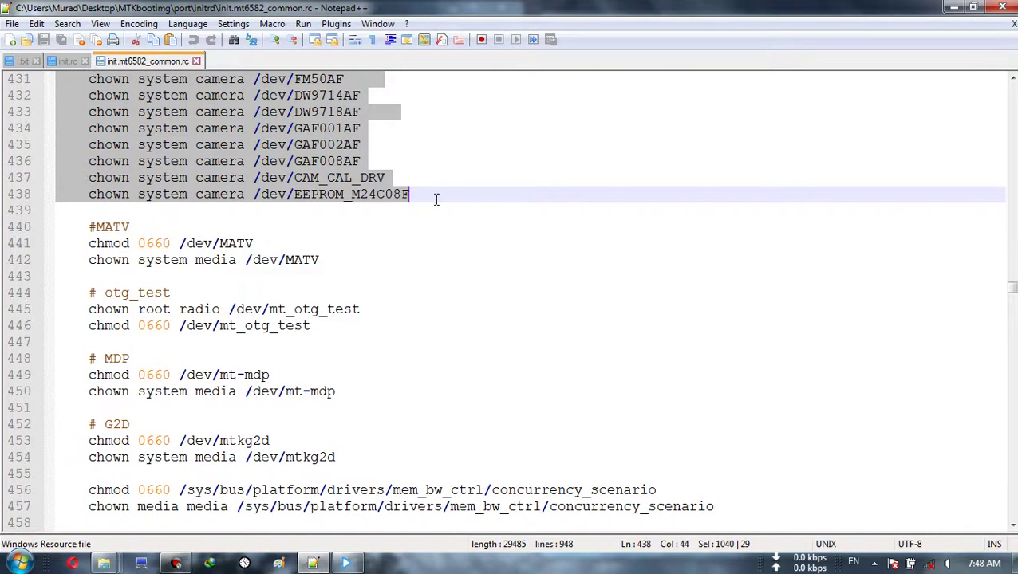
scroll(436, 198, up, 3)
scroll(436, 199, up, 5)
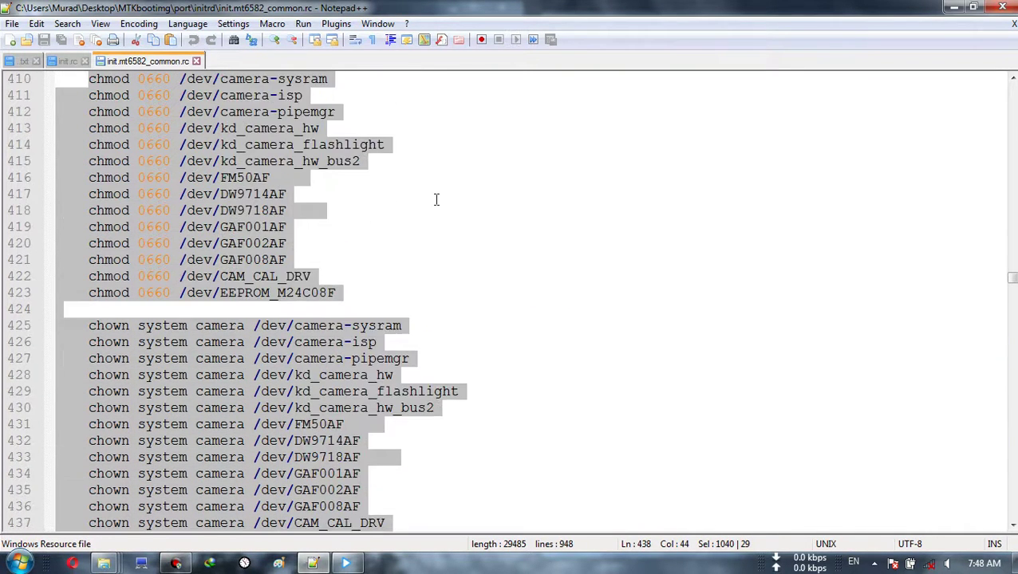
key(Delete)
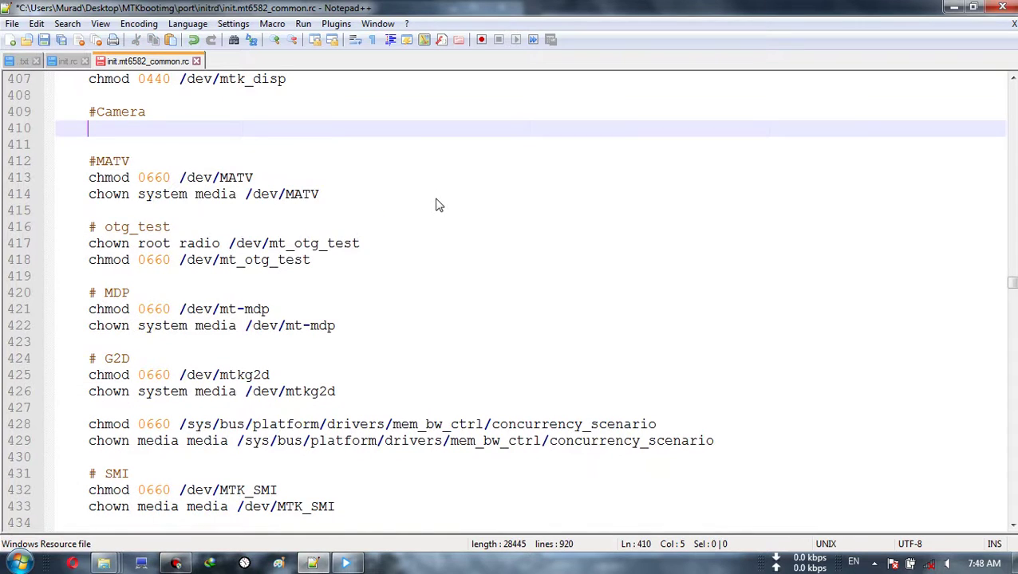
key(ctrl+v)
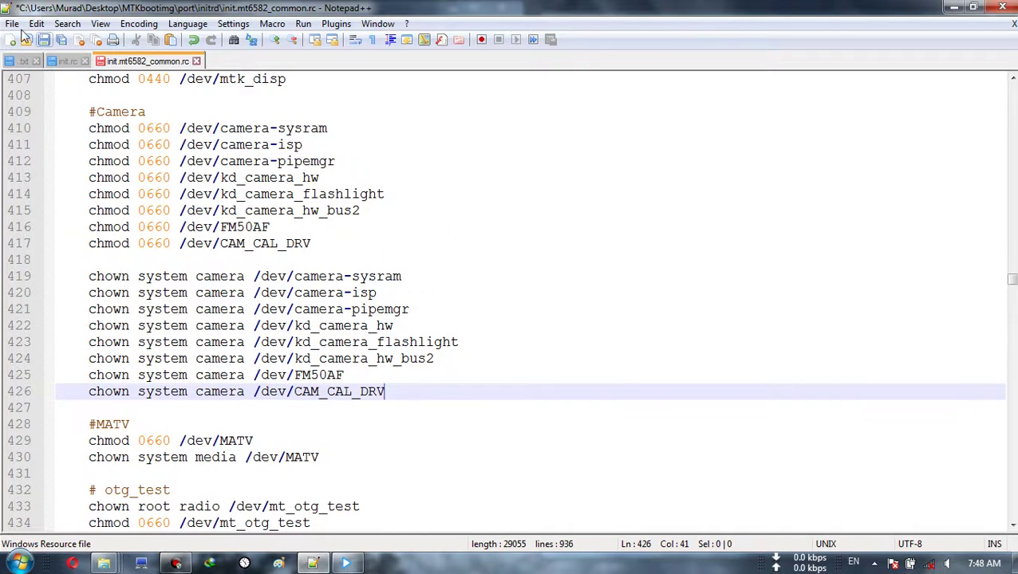
- Save init.mt6582_common.rc, and close both it and the stock init.rc
click(12, 23)
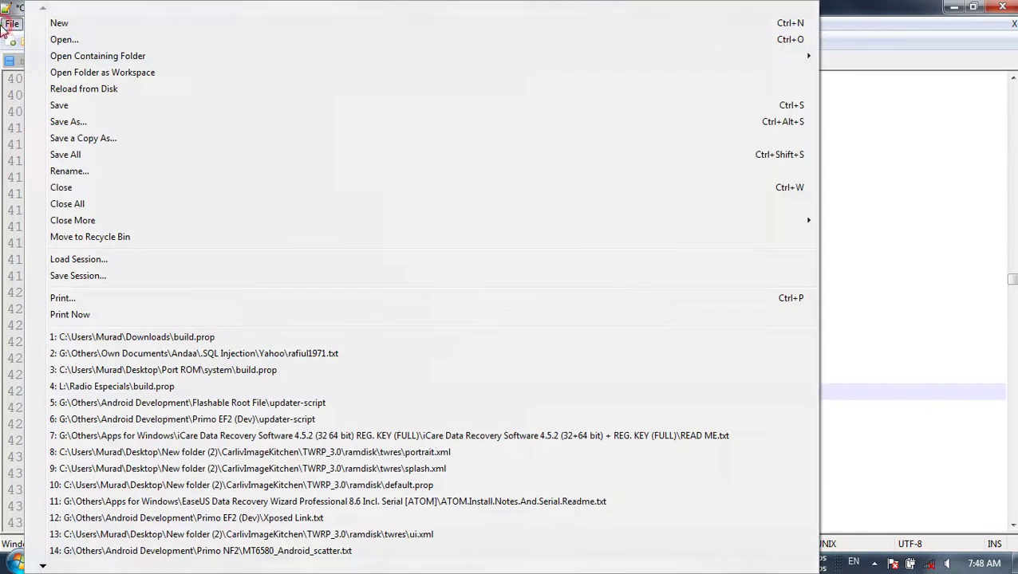
click(68, 105)
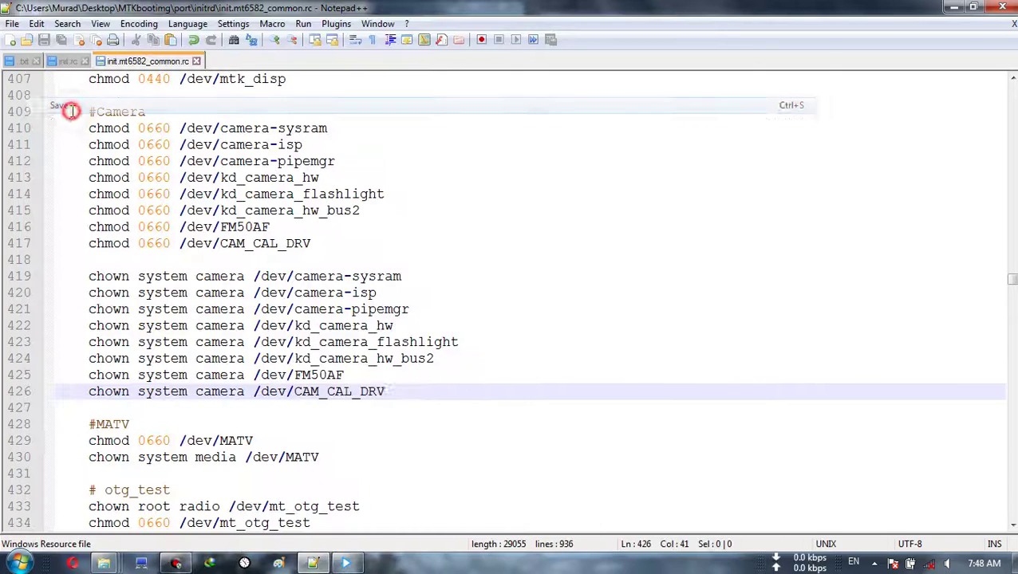
click(196, 61)
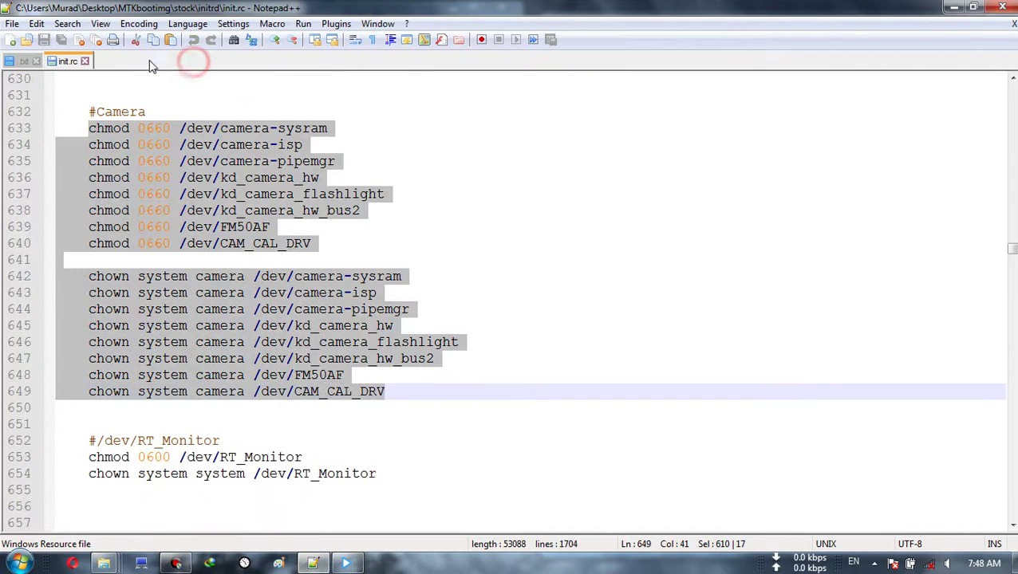
click(84, 61)
- Return to the folder windows, go up from initrd to the MTKbootimg port folder, and close the stock folder window
click(264, 396)
scroll(263, 395, down, 4)
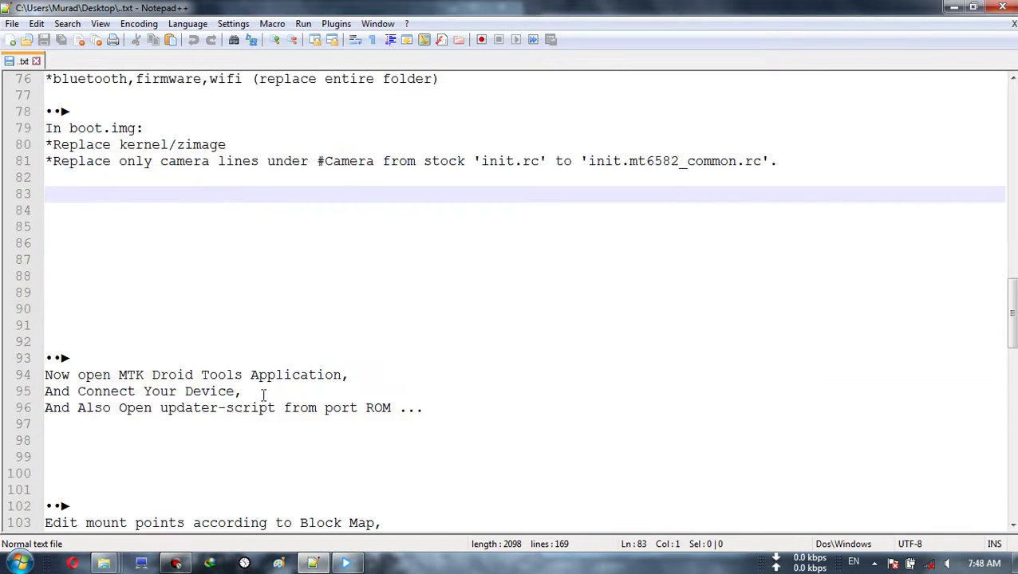
click(317, 564)
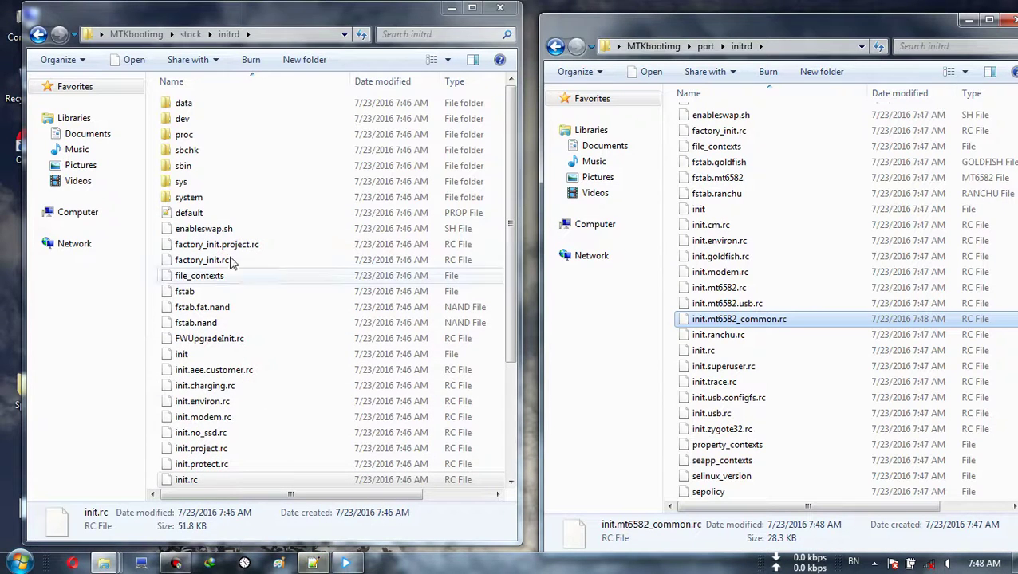
click(190, 36)
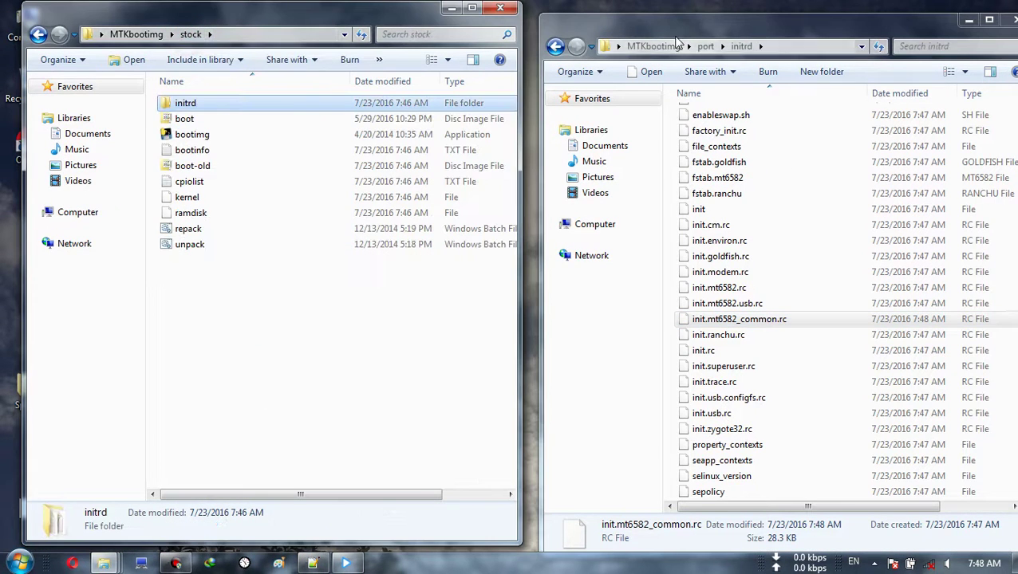
click(706, 46)
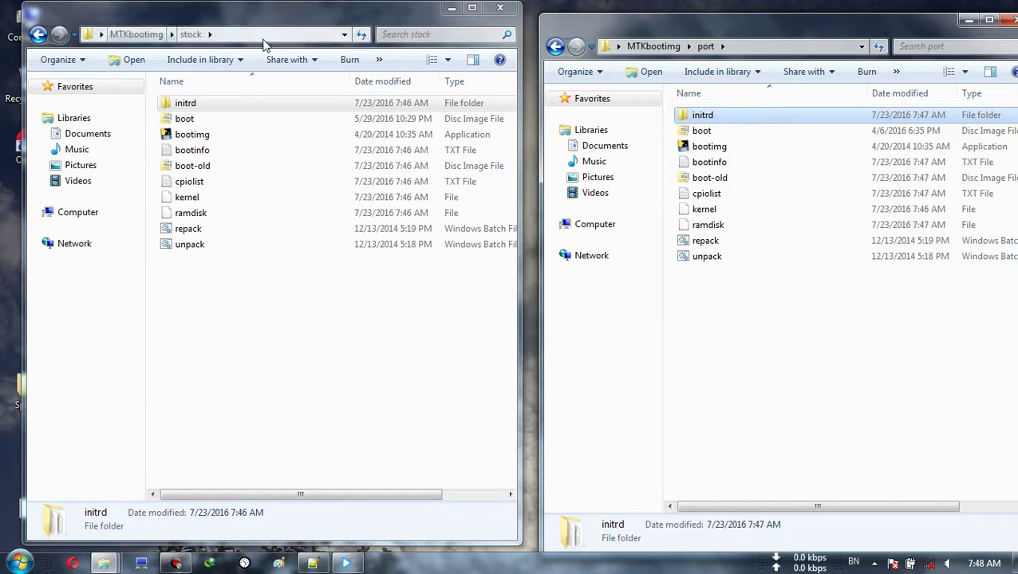
click(499, 8)
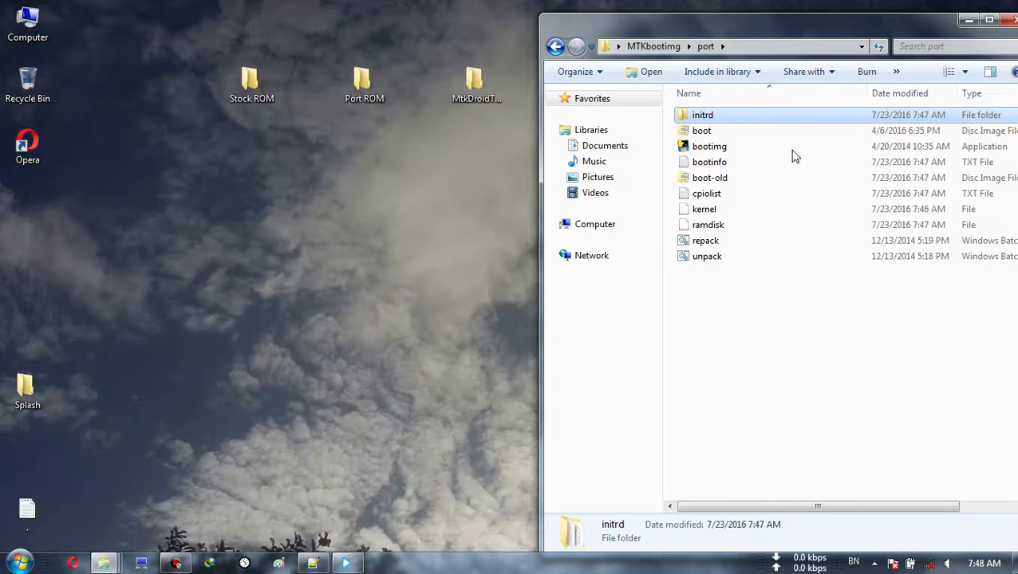
- Run the repack batch file in the port folder, turning off the option to always ask before opening it
click(722, 242)
double_click(728, 243)
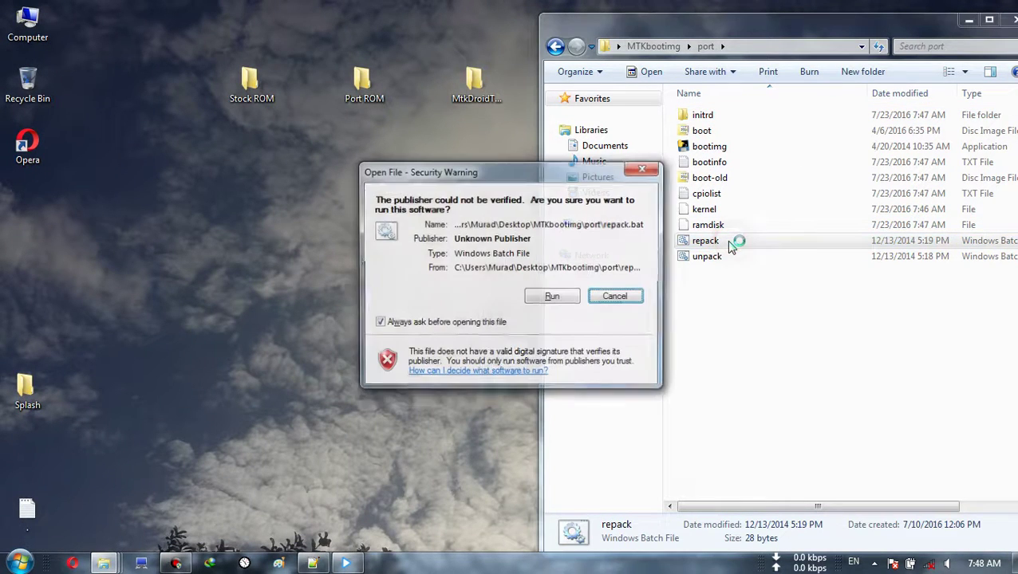
click(476, 327)
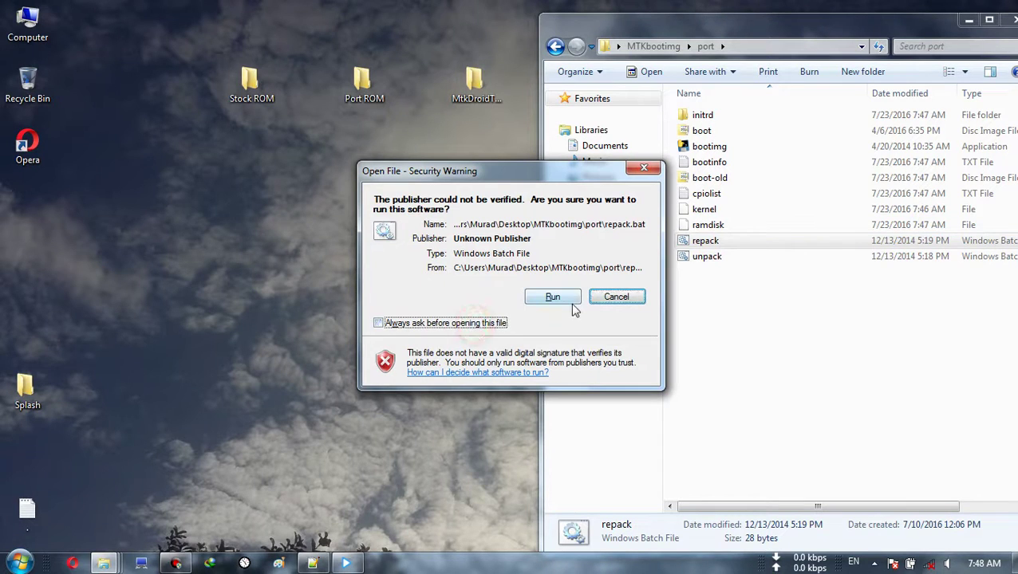
click(554, 297)
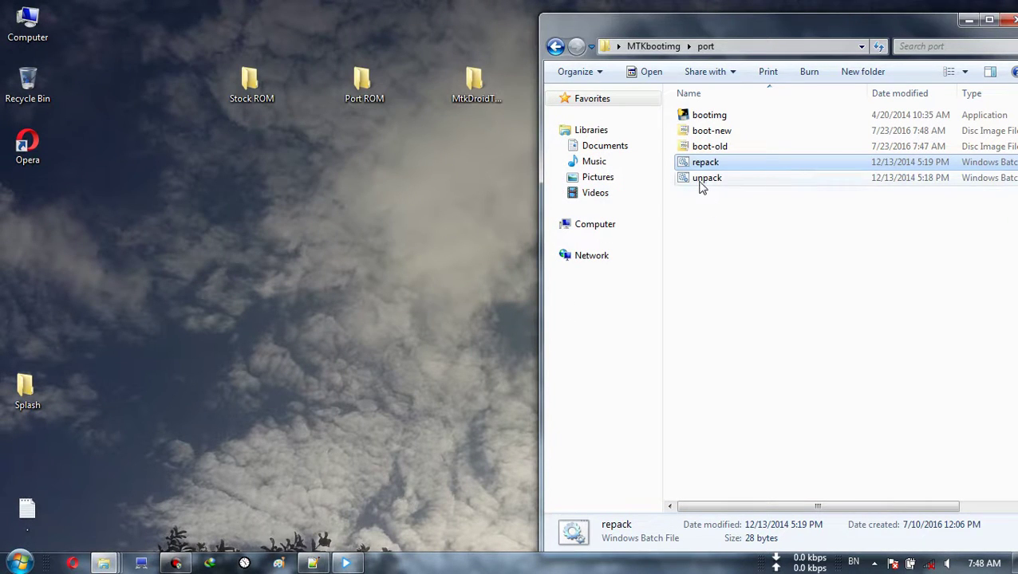
- Rename the boot-new disc image in the port folder to boot
click(715, 132)
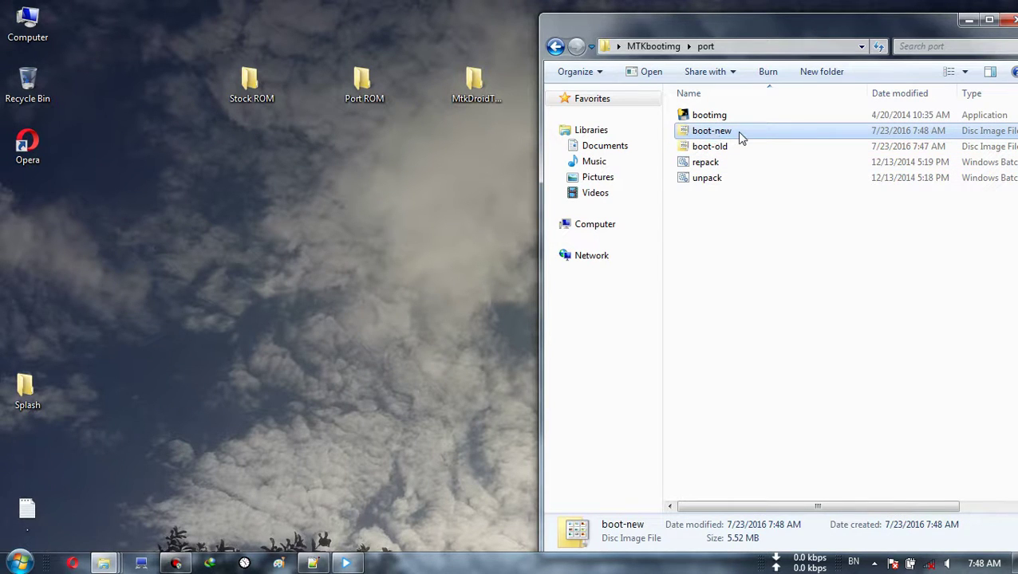
click(740, 135)
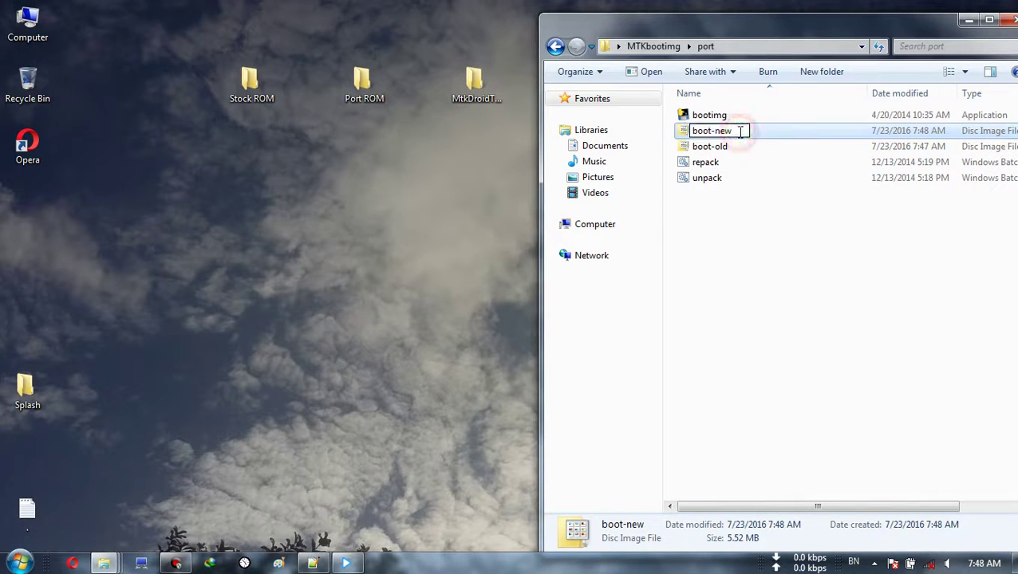
key(BackSpace)
key(BackSpace)
key(BackSpace)
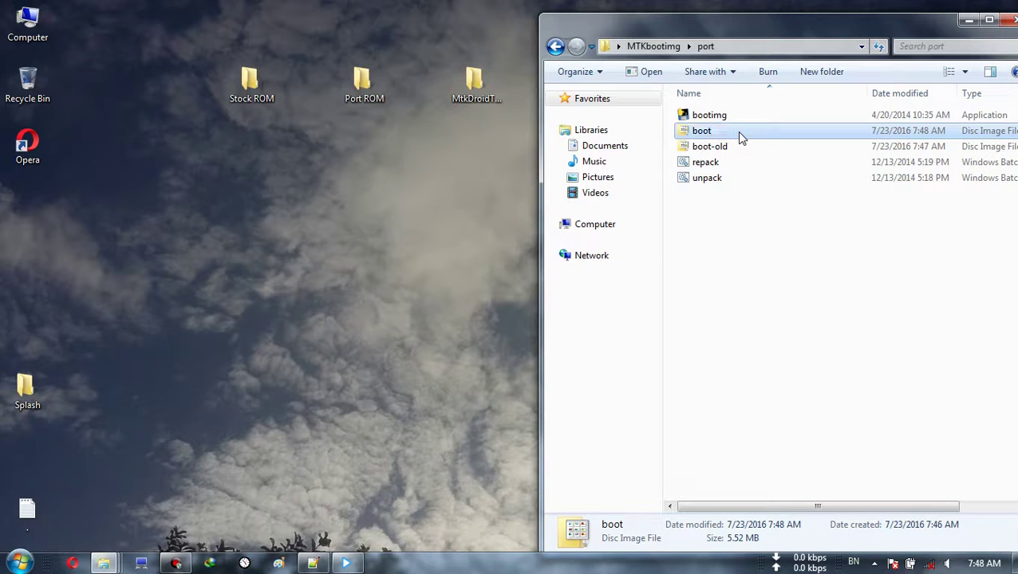
- Copy the repacked boot image from the port folder and close that folder window
right_click(734, 119)
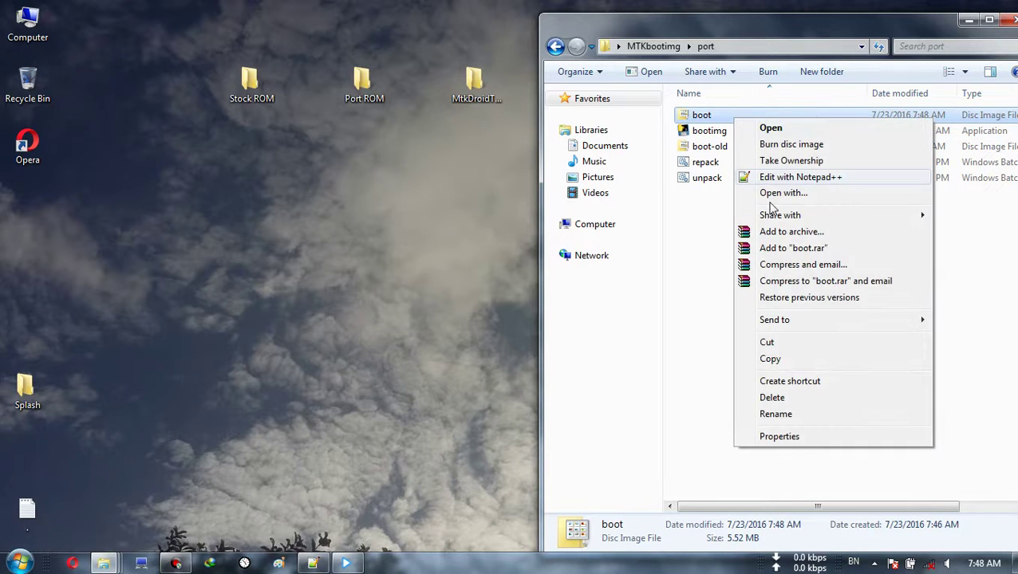
click(778, 361)
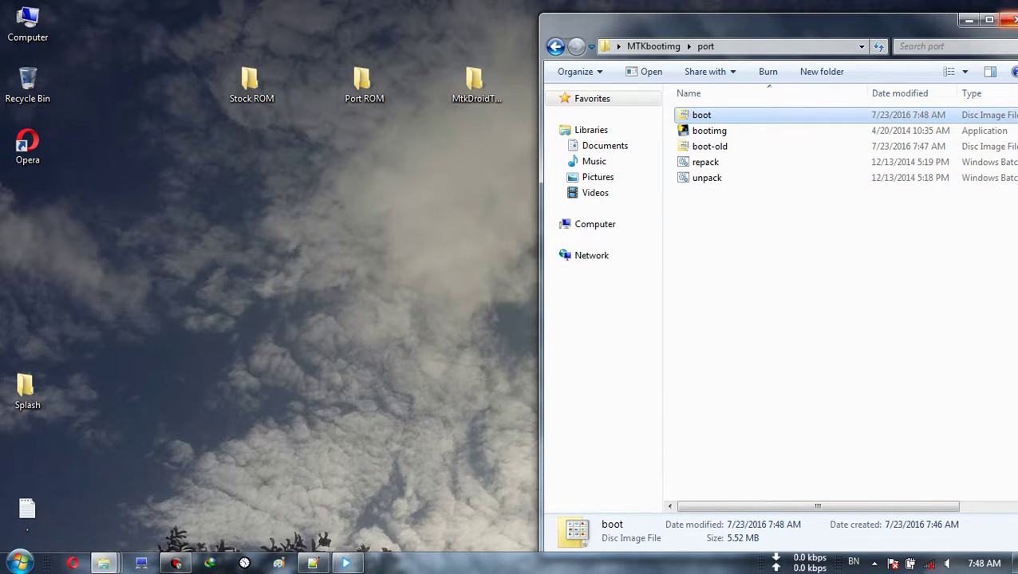
click(1006, 19)
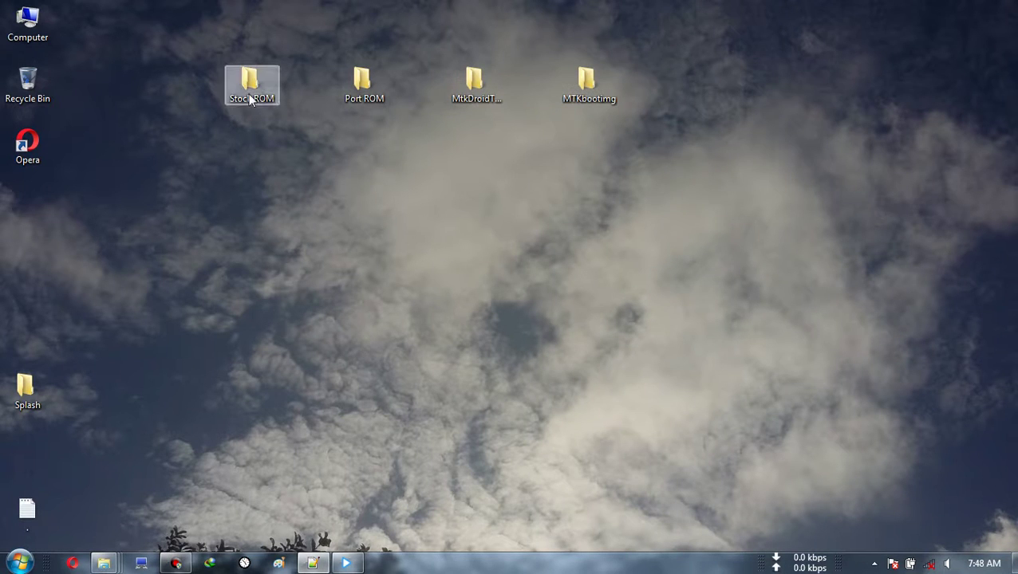
double_click(250, 97)
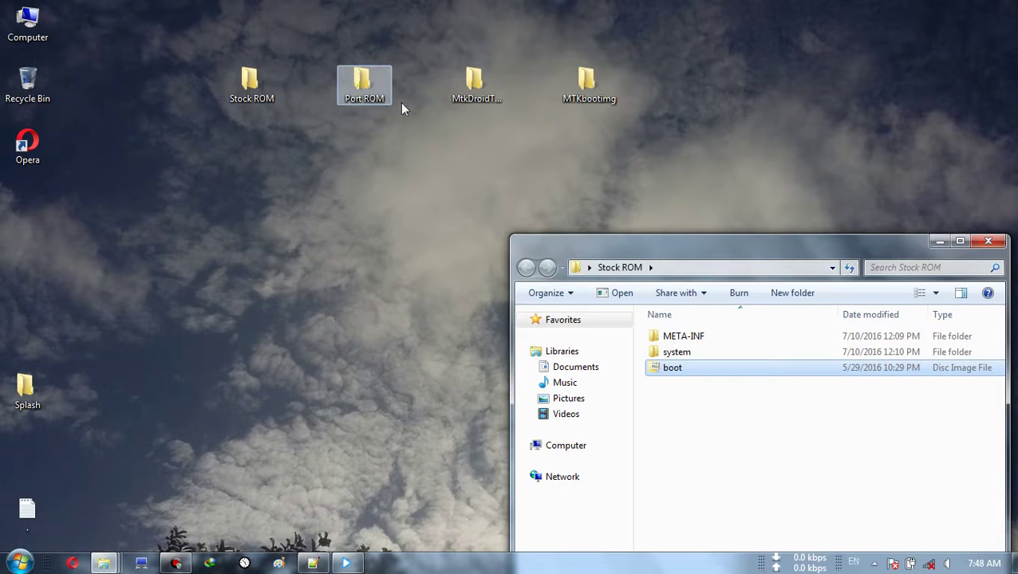
drag(674, 241, 224, 17)
click(434, 8)
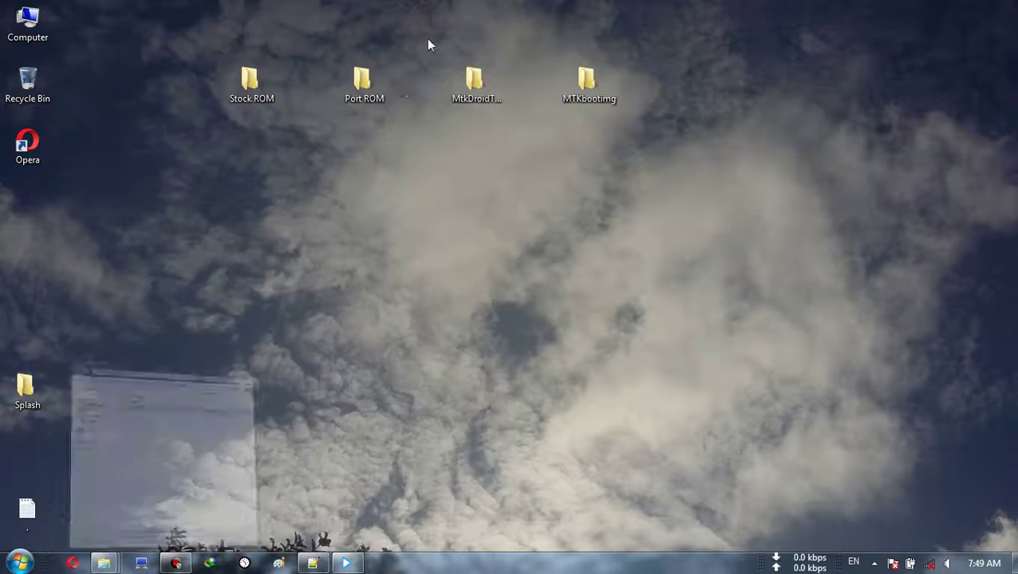
- Open the Port ROM folder from the desktop and paste the copied boot image there, replacing the existing boot.img
double_click(364, 81)
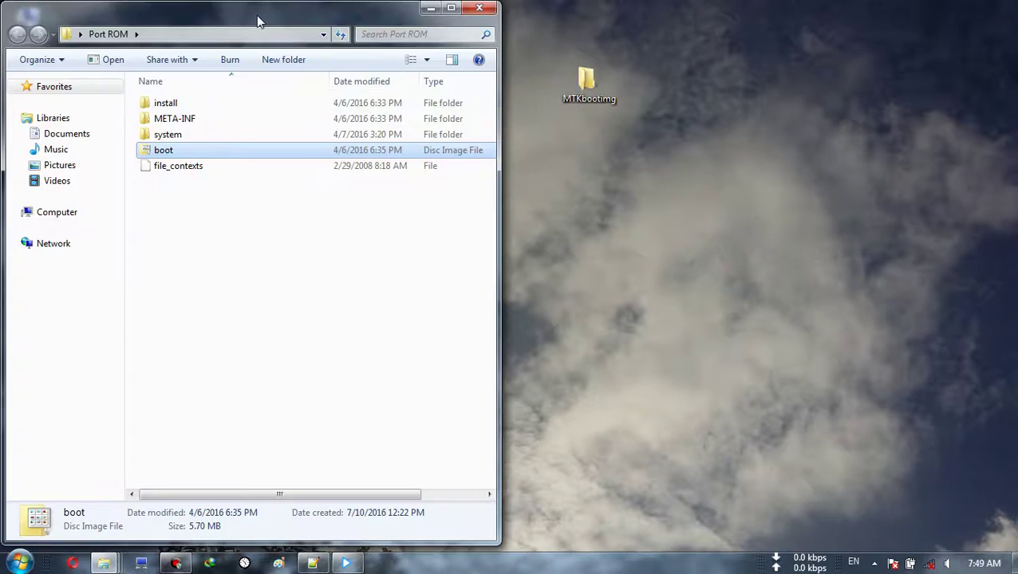
drag(256, 16, 725, 14)
double_click(726, 14)
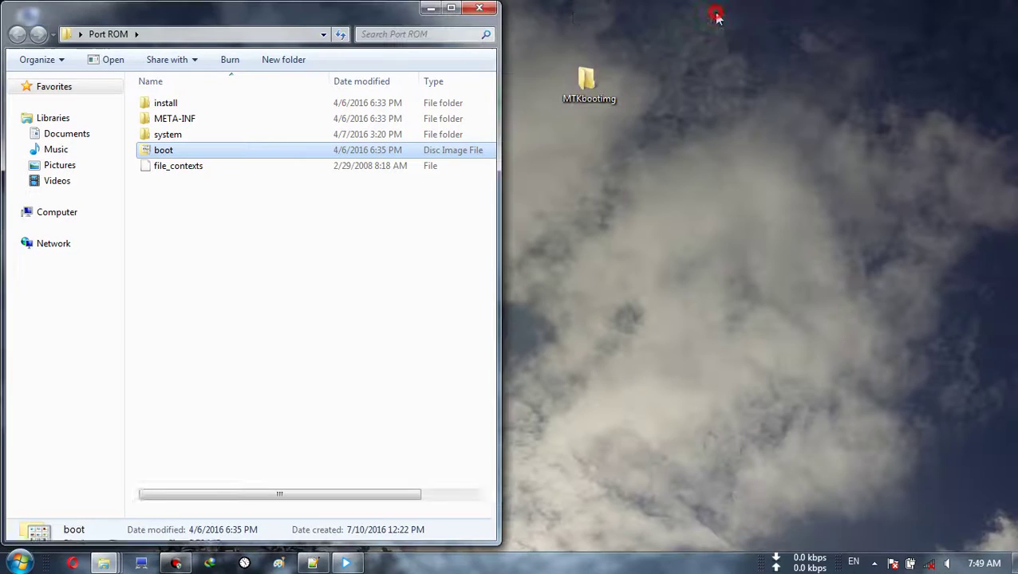
drag(448, 19, 511, 1)
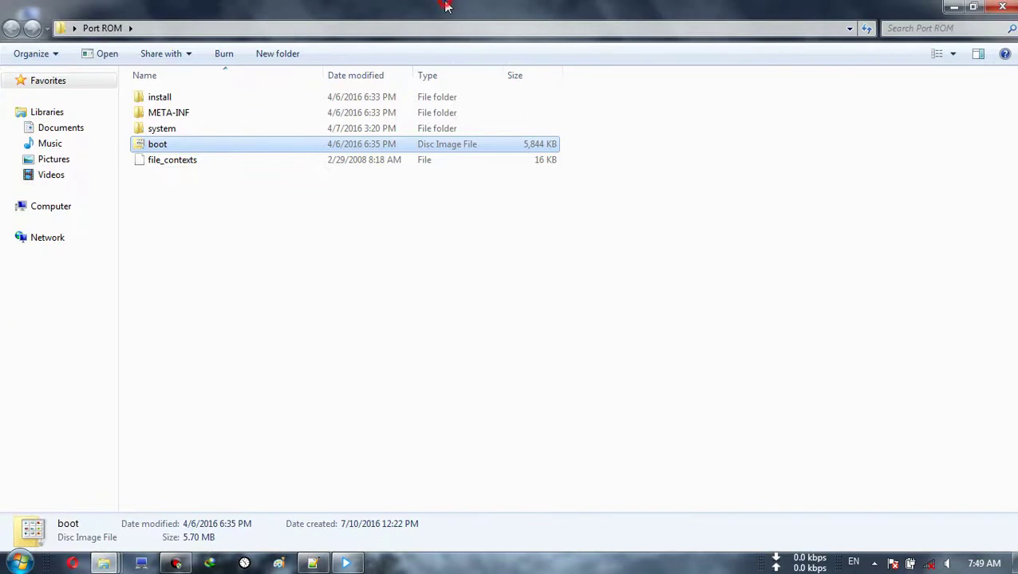
drag(447, 6, 516, 252)
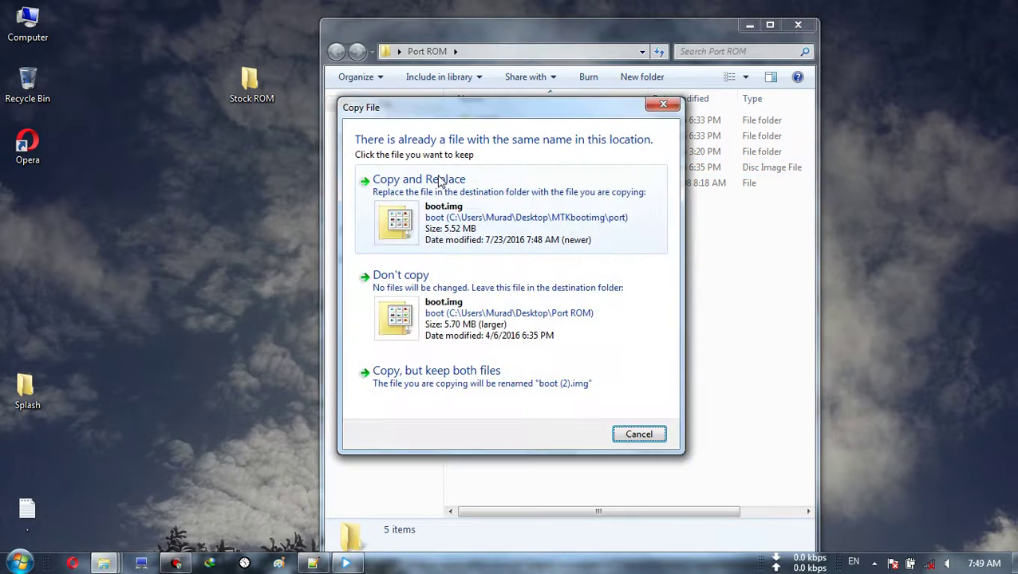
click(451, 203)
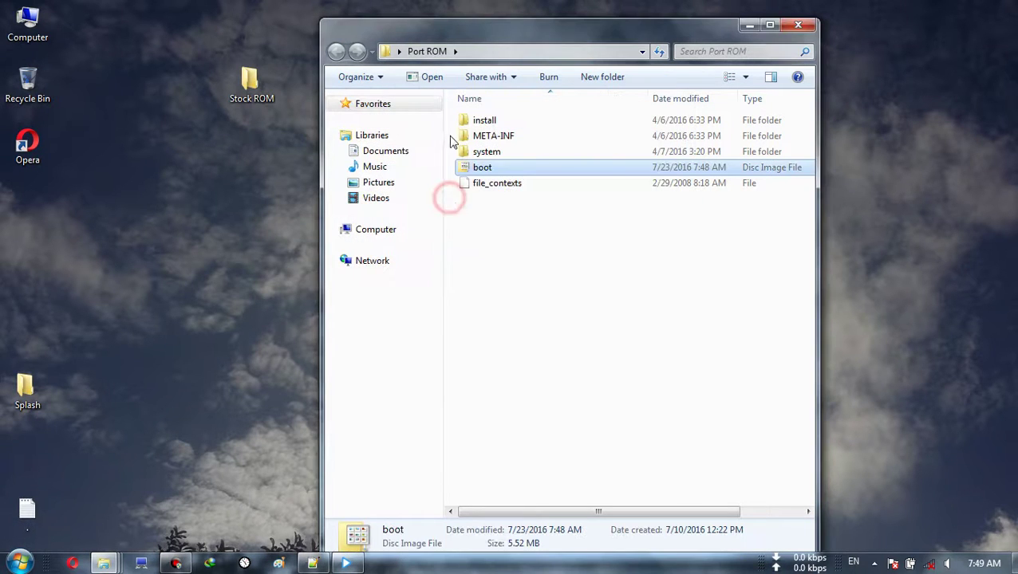
- Read the guide's section on opening MTK Droid Tools and the port ROM's updater-script, and return to the Port ROM folder
click(311, 564)
scroll(95, 376, down, 3)
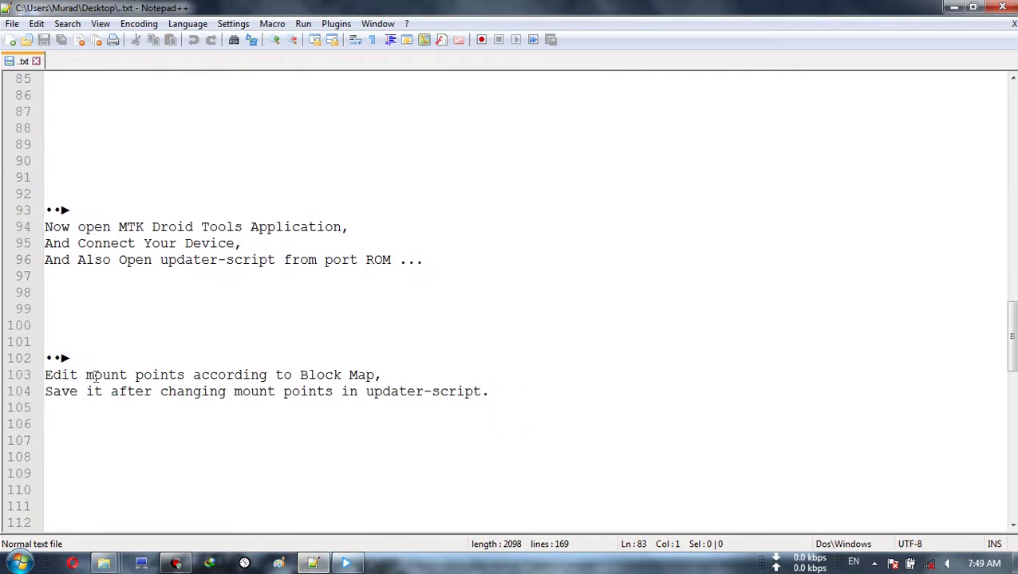
drag(121, 226, 367, 225)
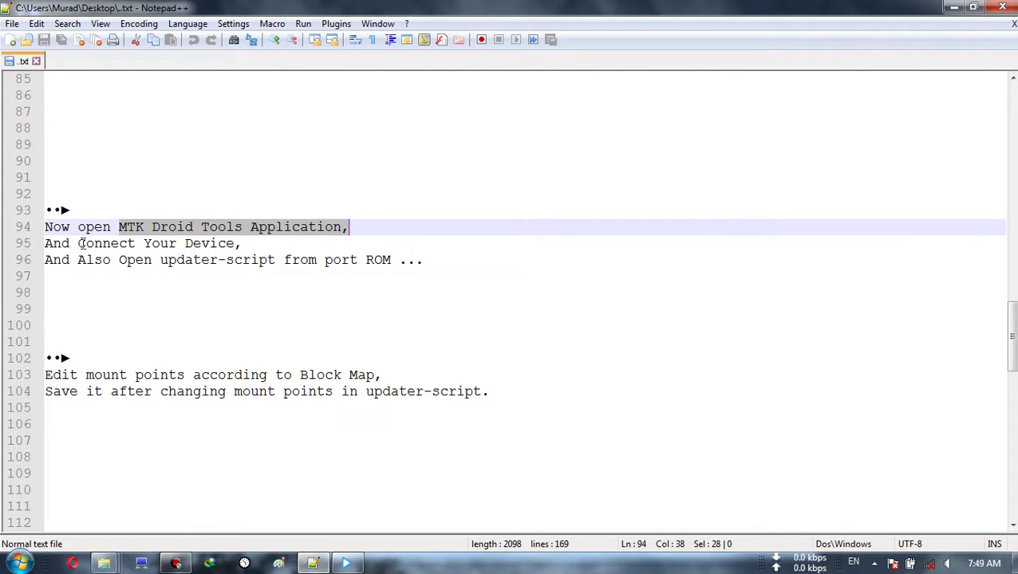
click(312, 563)
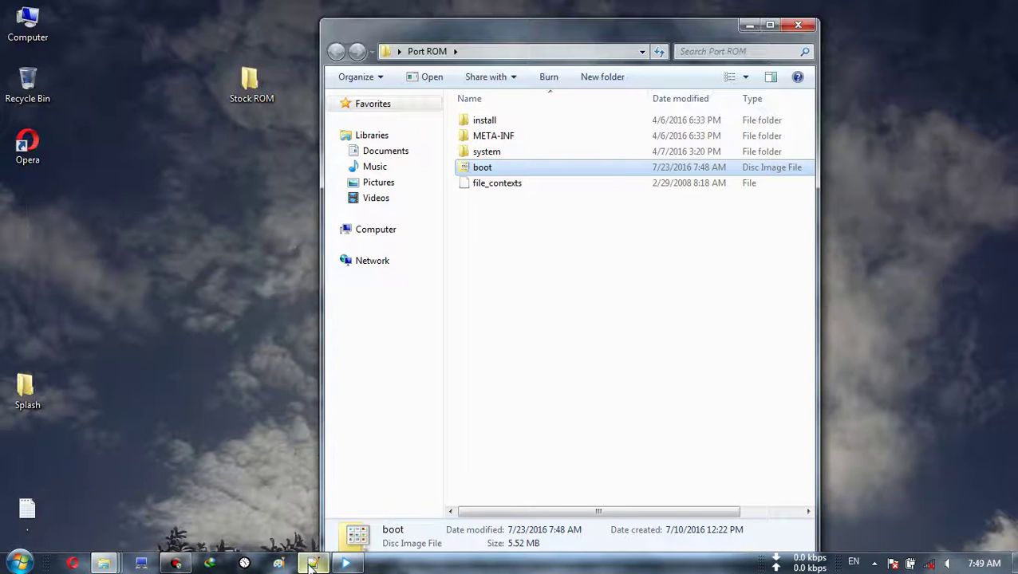
- Move the Port ROM window aside, then open the MtkDroidTools folder from the desktop and launch the MTKdroidTools application
click(480, 45)
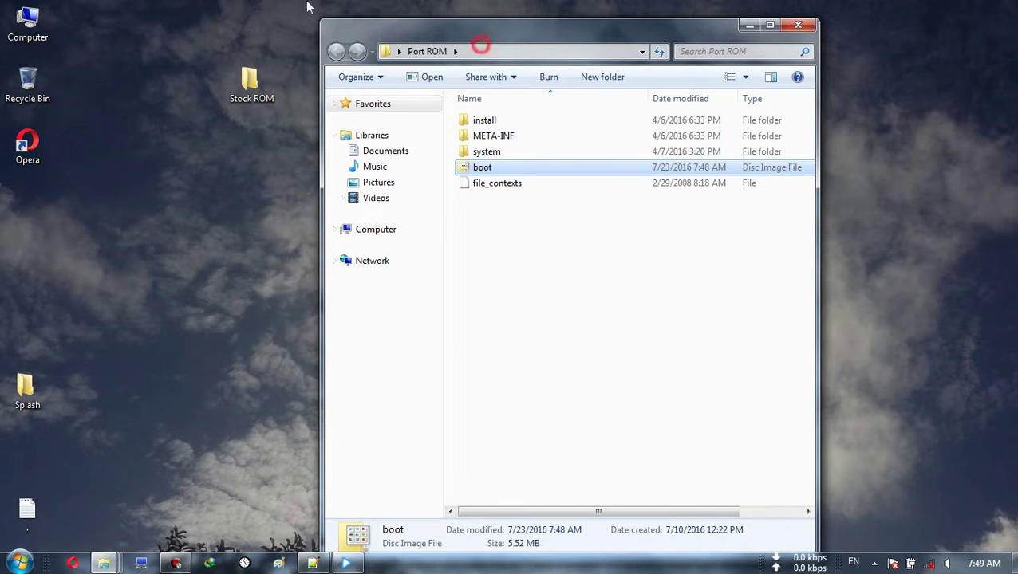
drag(414, 38, 426, 143)
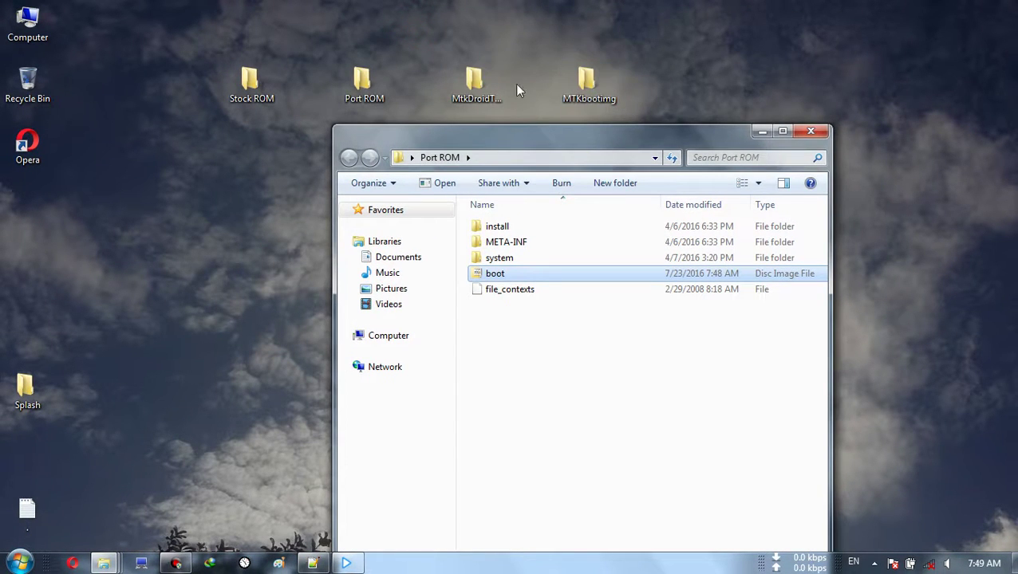
click(476, 88)
double_click(476, 88)
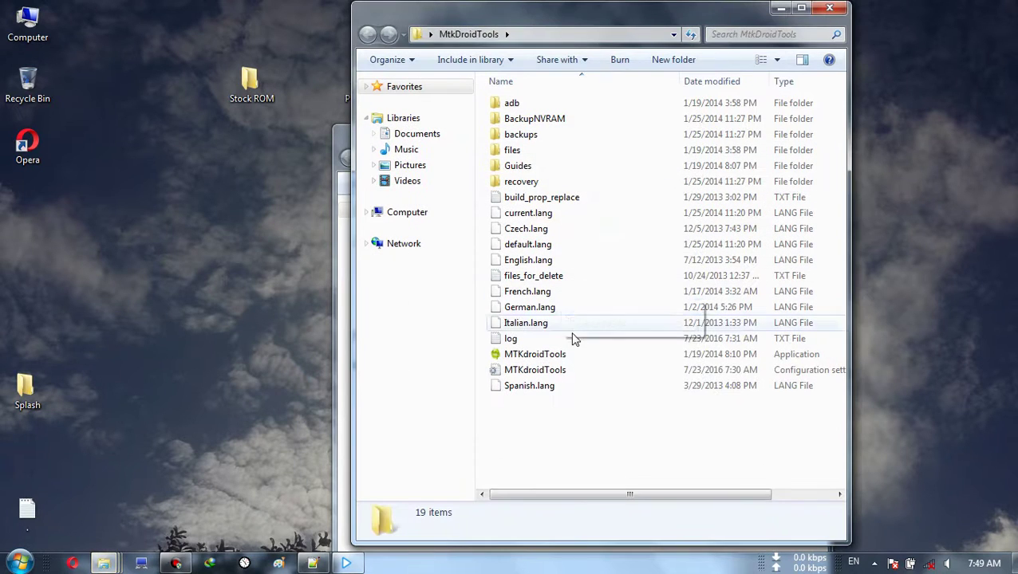
double_click(553, 355)
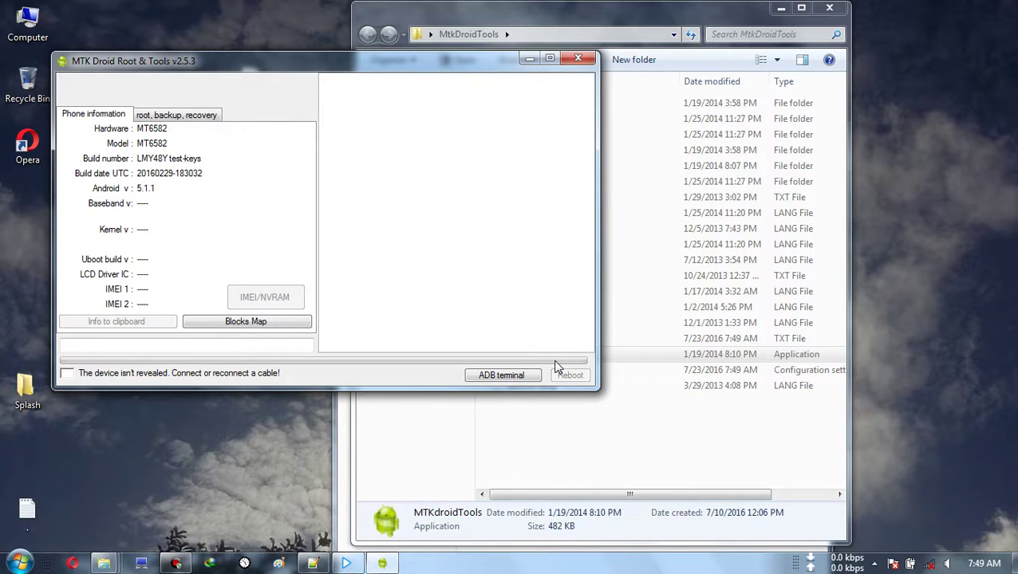
- After checking the guide's updater-script line, open updater-script from the Port ROM's META-INF/com/google/android folder in Notepad++
click(314, 563)
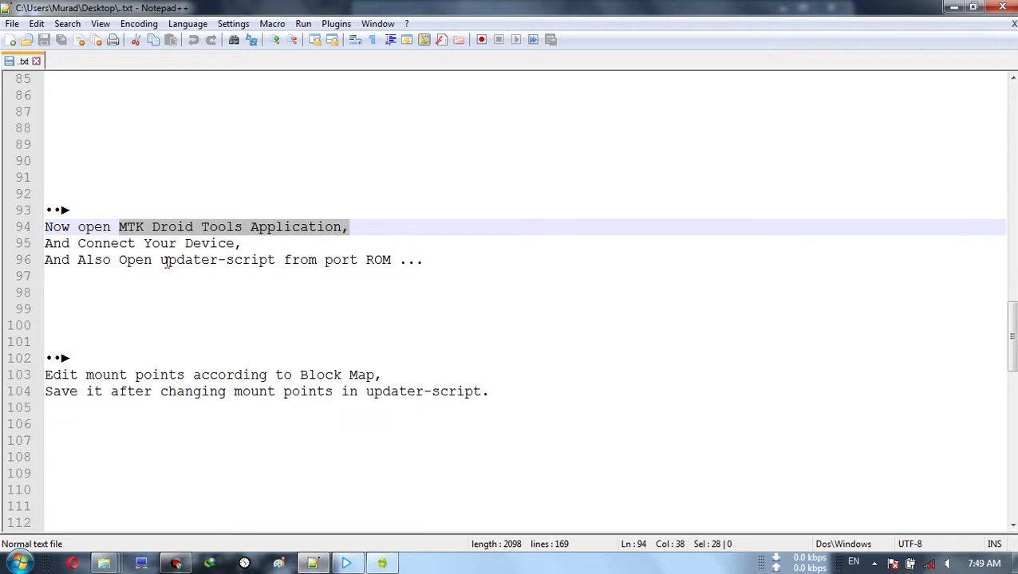
drag(162, 264, 403, 262)
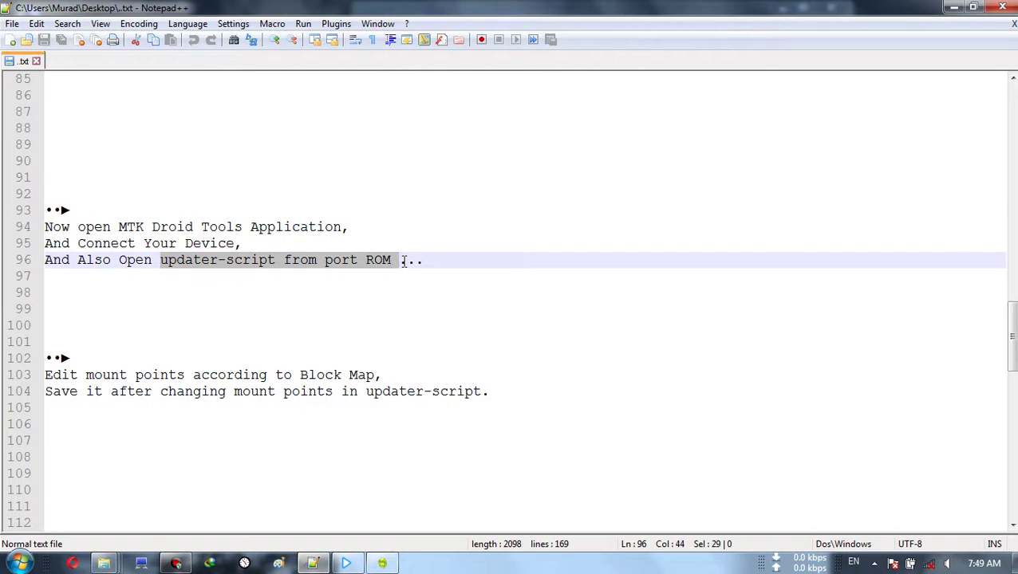
click(316, 562)
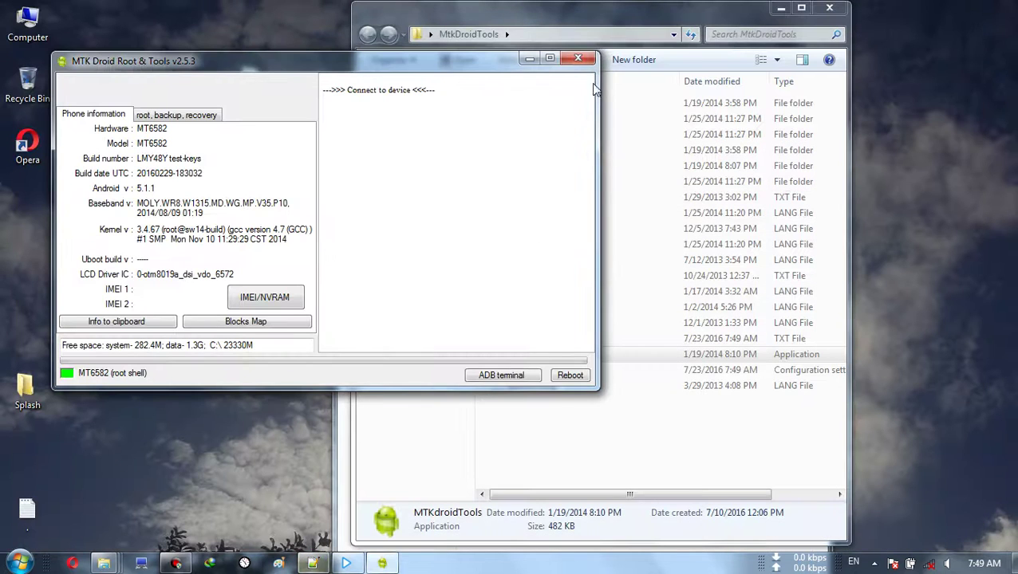
click(641, 18)
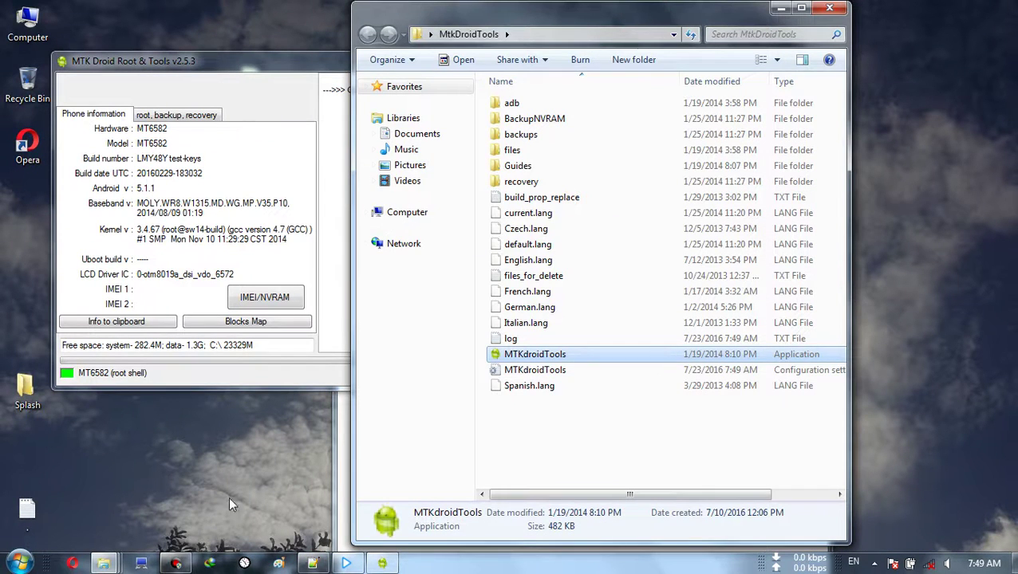
click(112, 563)
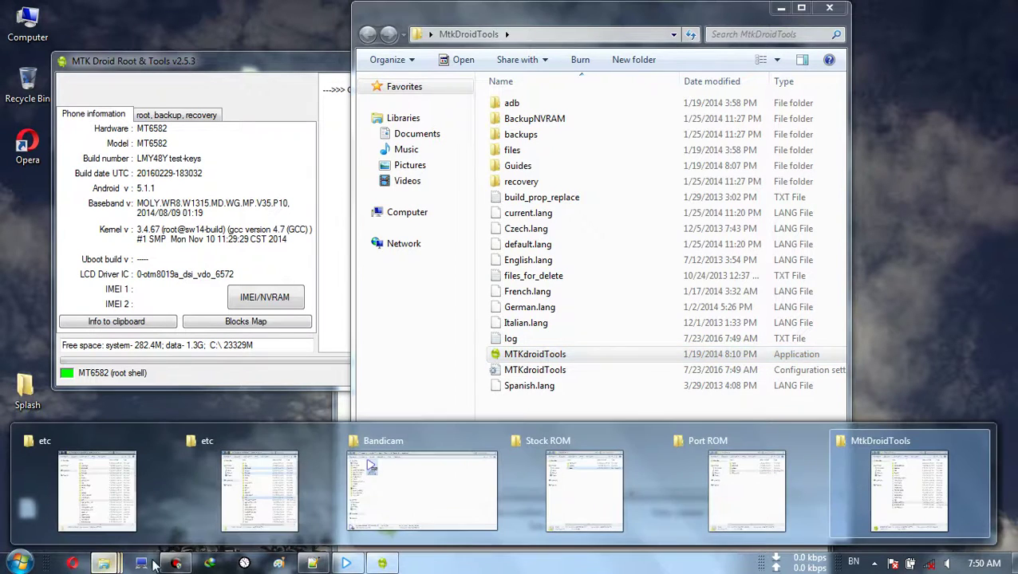
click(746, 488)
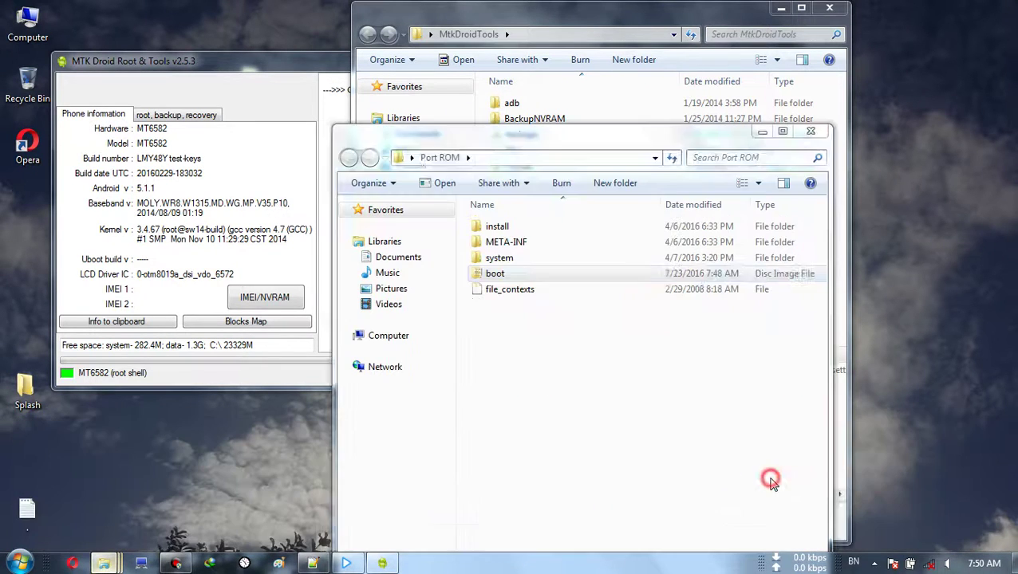
double_click(533, 242)
double_click(527, 227)
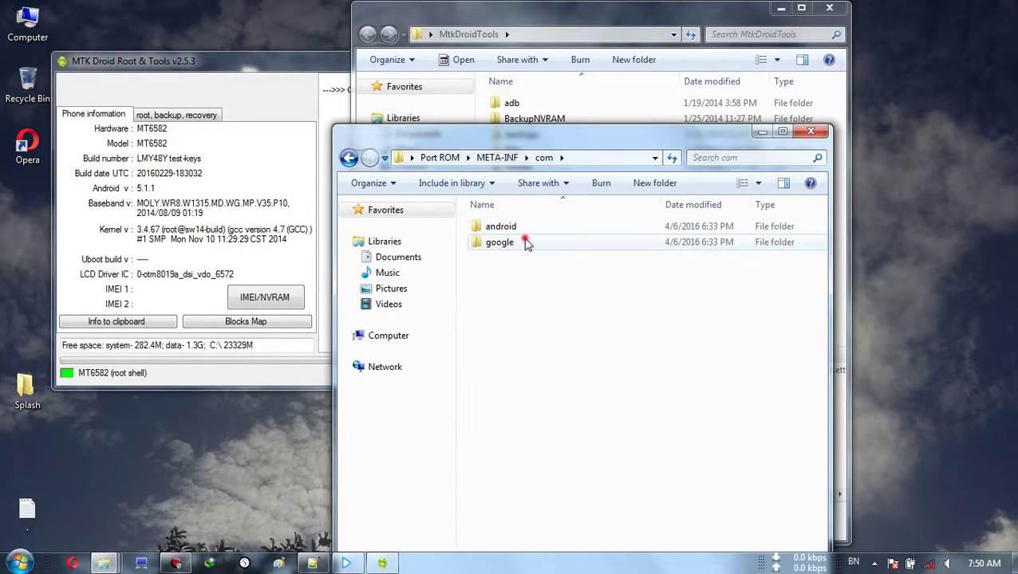
double_click(526, 242)
double_click(523, 228)
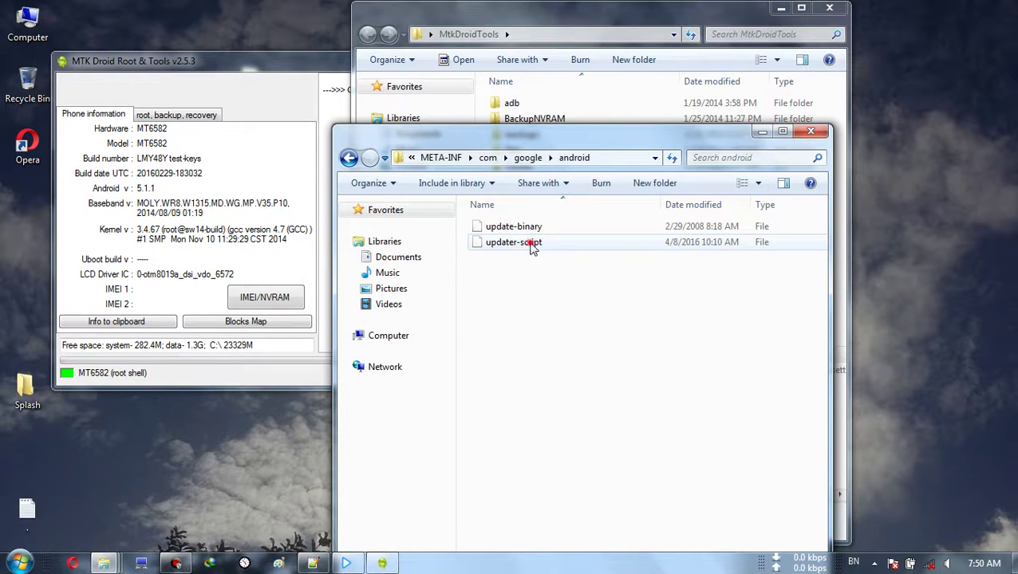
right_click(531, 244)
click(572, 284)
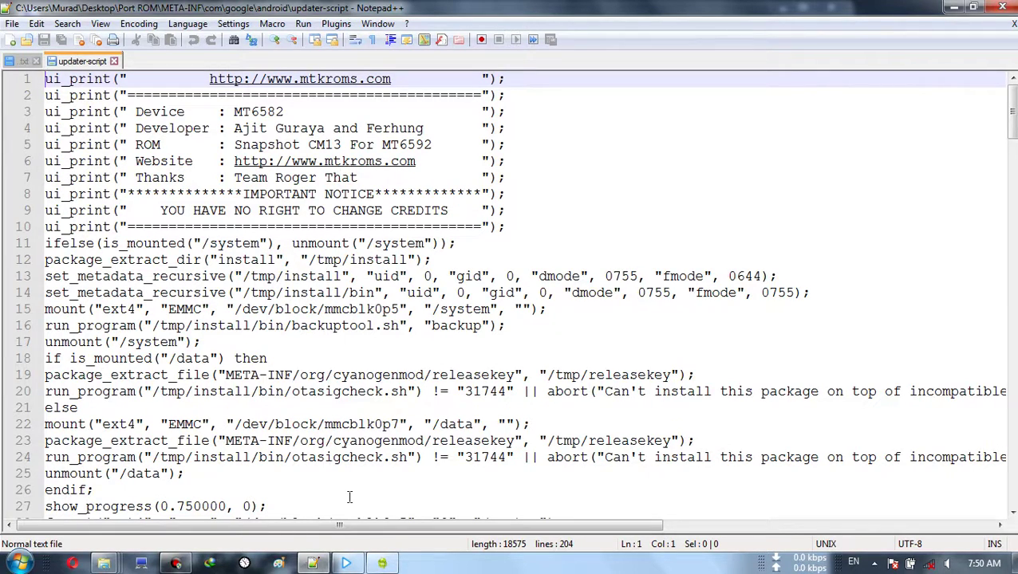
- Read the guide's section on editing mount points according to the Block Map, and return to the desktop windows
click(312, 564)
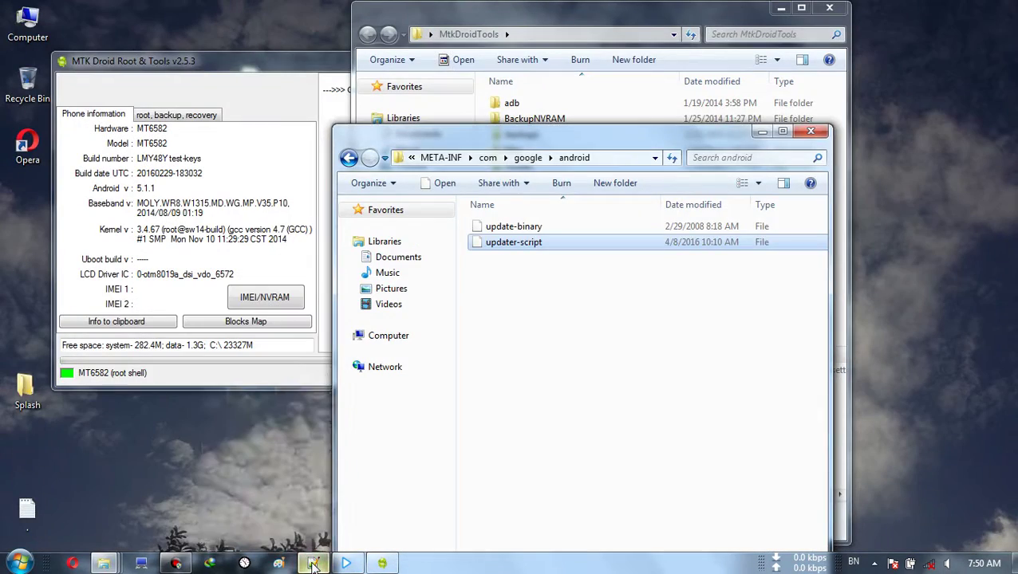
click(312, 563)
click(22, 61)
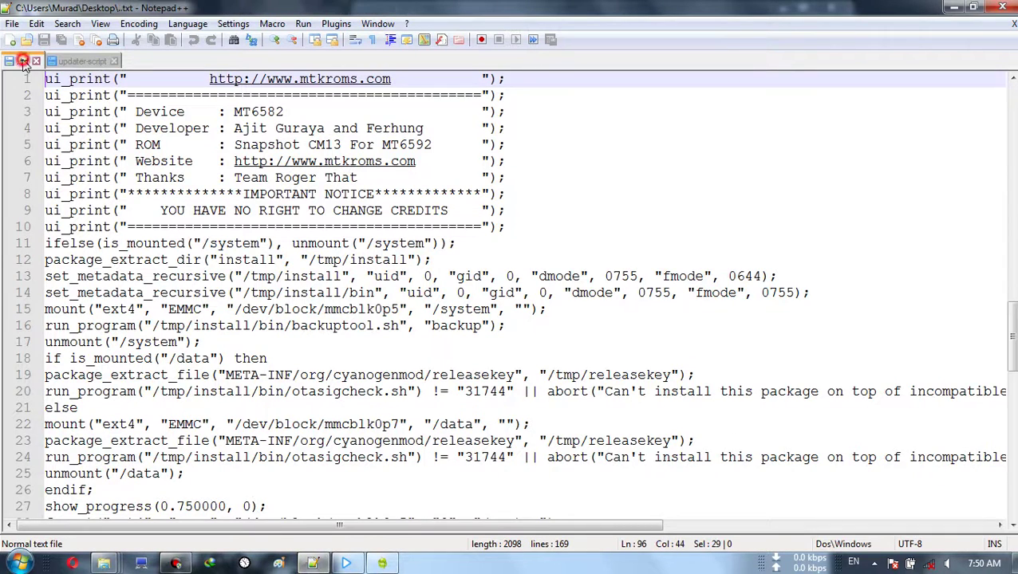
click(189, 409)
scroll(189, 406, down, 3)
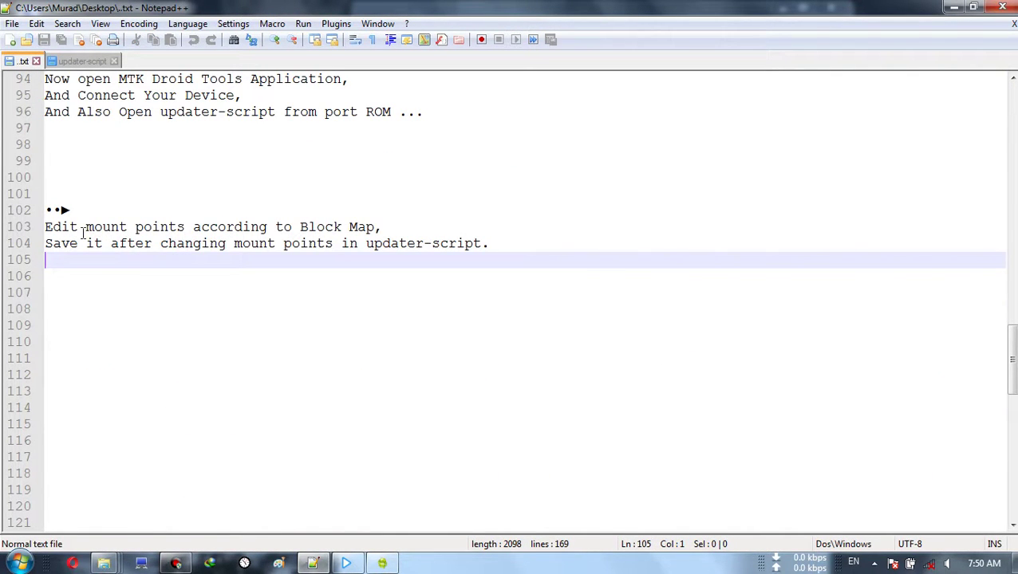
drag(86, 227, 373, 232)
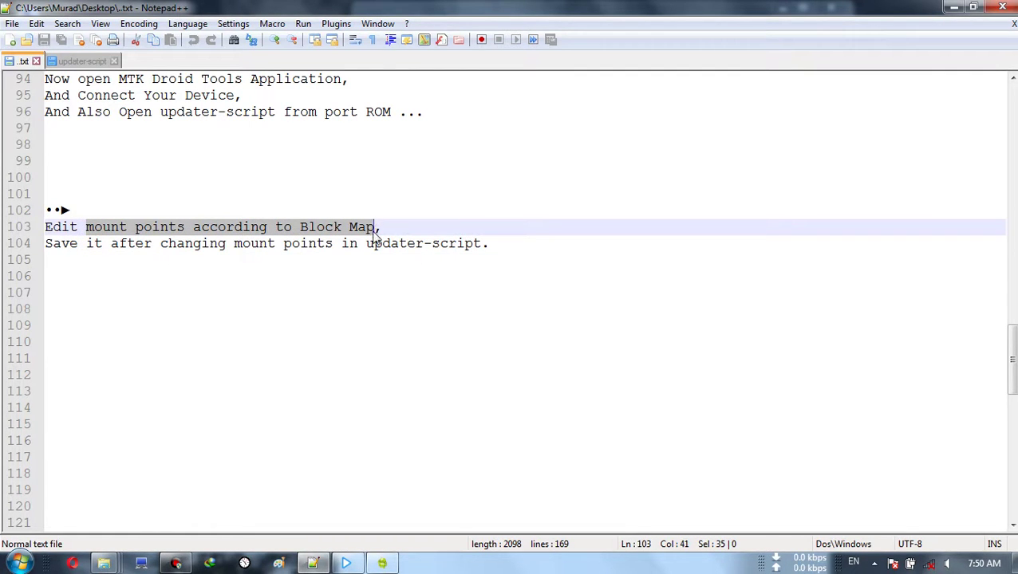
click(313, 563)
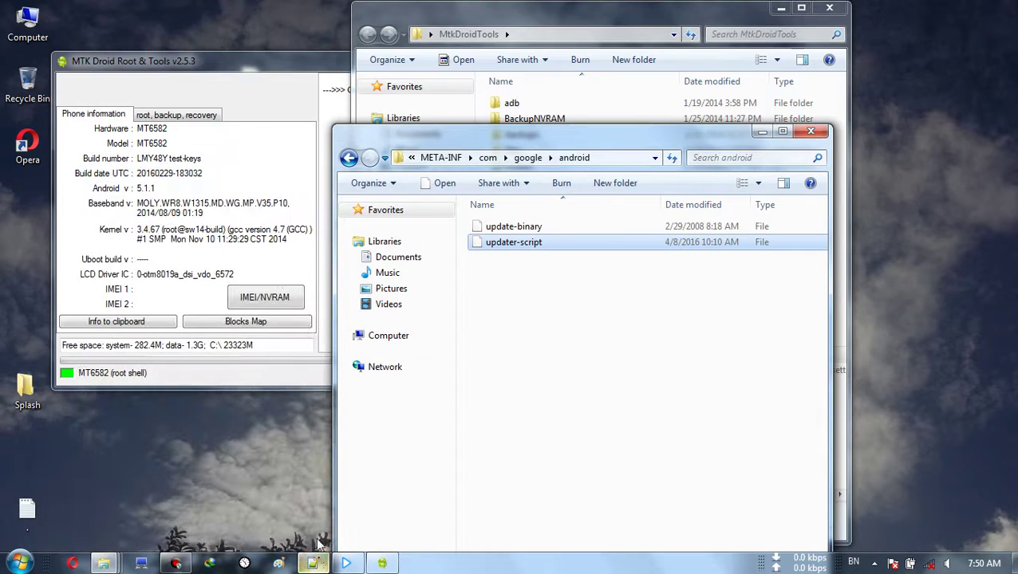
- Open the connected device's Blocks Map in MTK Droid Tools, move its window aside, and select the android partition row mounted at /system
click(261, 323)
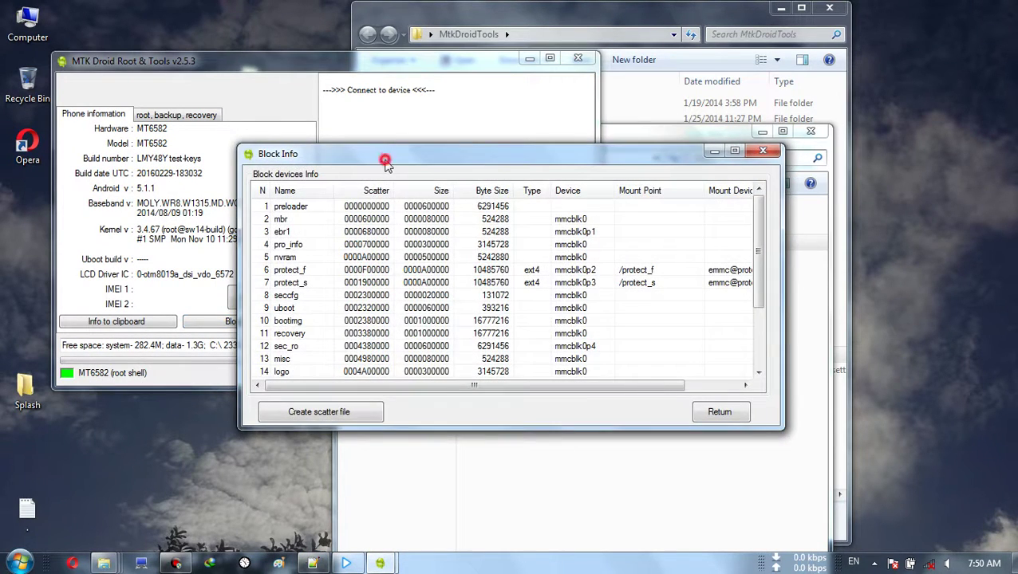
drag(385, 161, 153, 24)
click(387, 162)
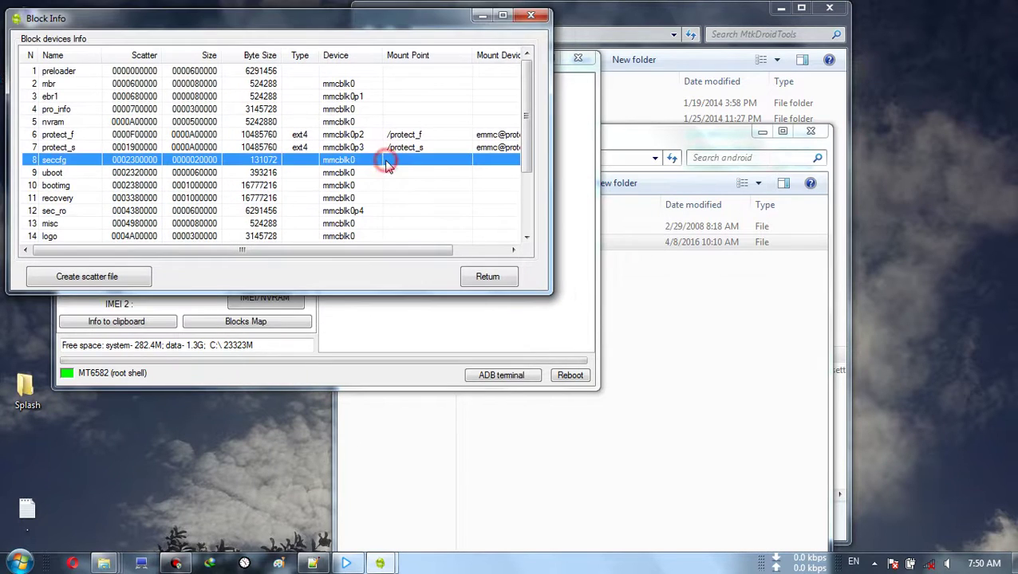
scroll(387, 164, down, 3)
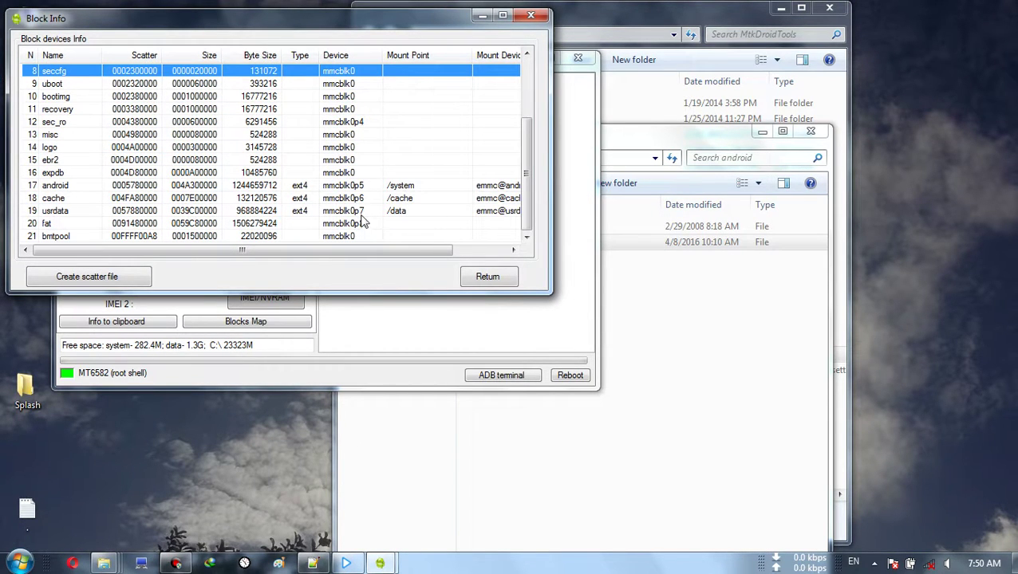
click(381, 187)
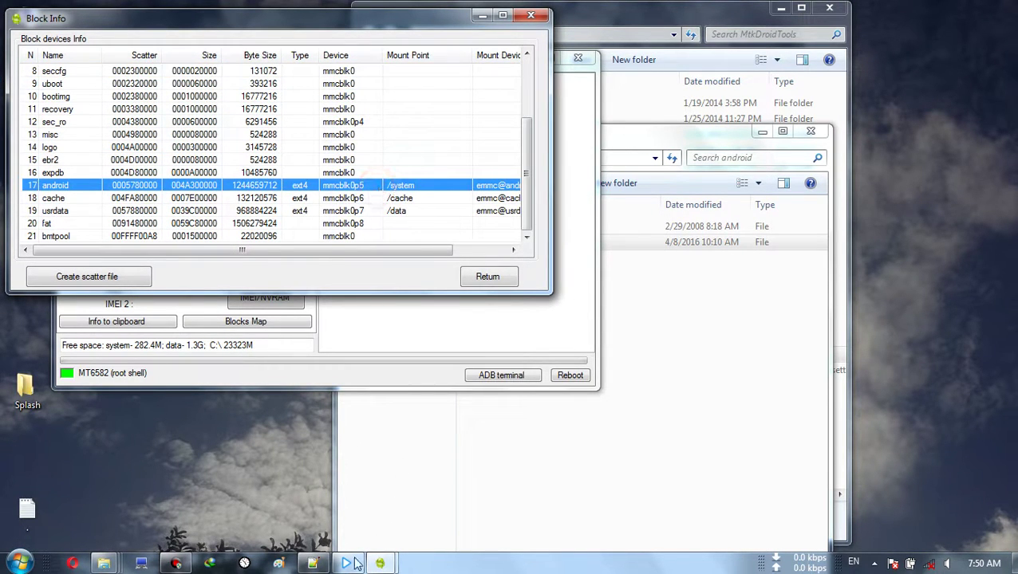
- Switch to Notepad++, restore it to a smaller window beside Block Info, and show the mount lines of updater-script
click(311, 564)
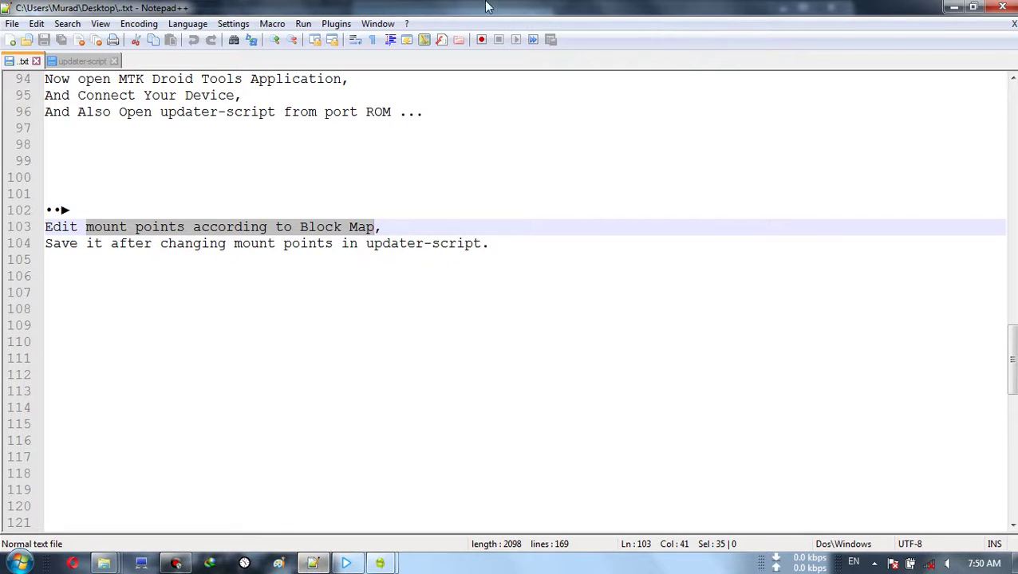
double_click(486, 7)
drag(483, 26, 759, 74)
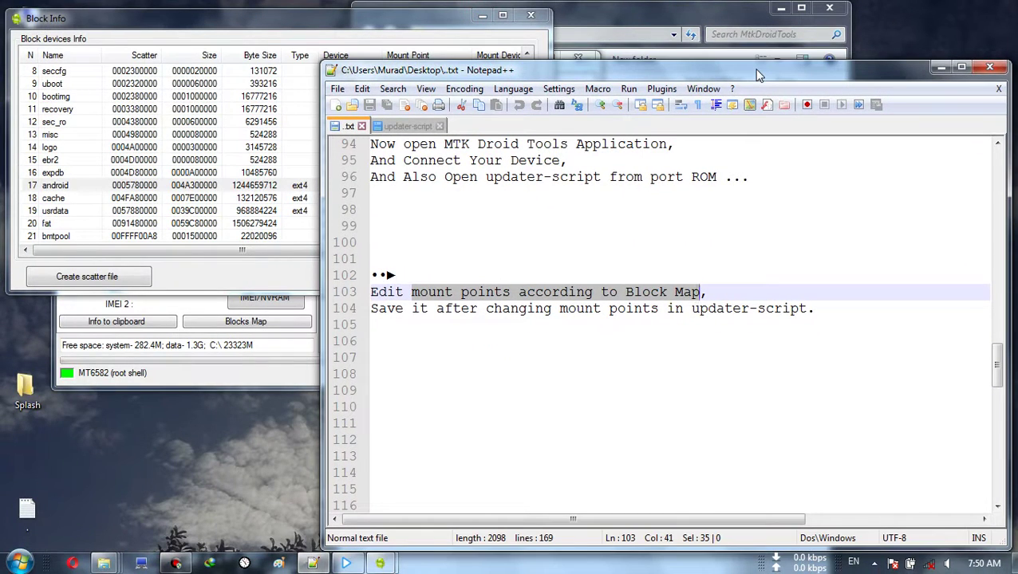
click(407, 128)
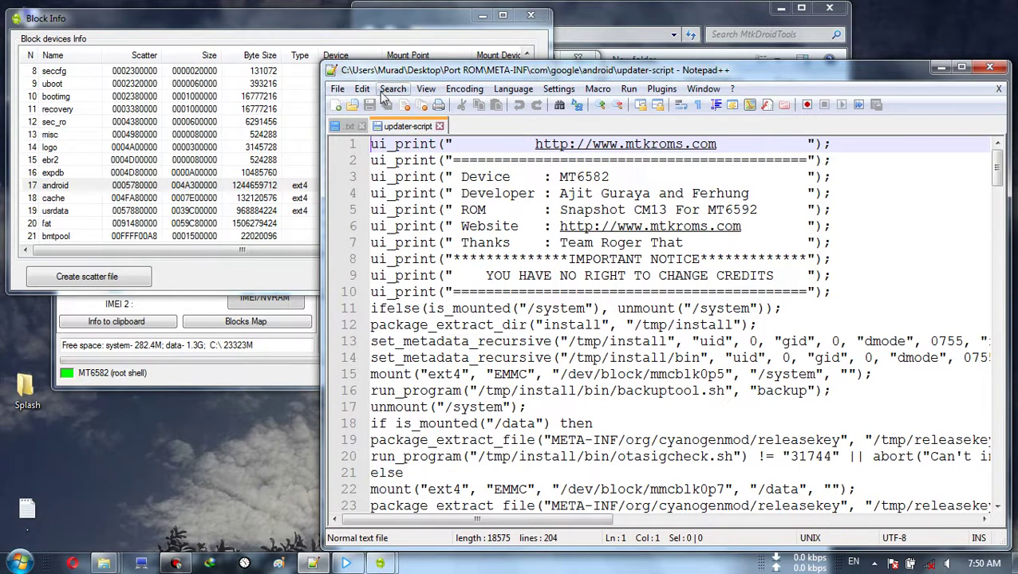
click(798, 357)
scroll(798, 357, down, 2)
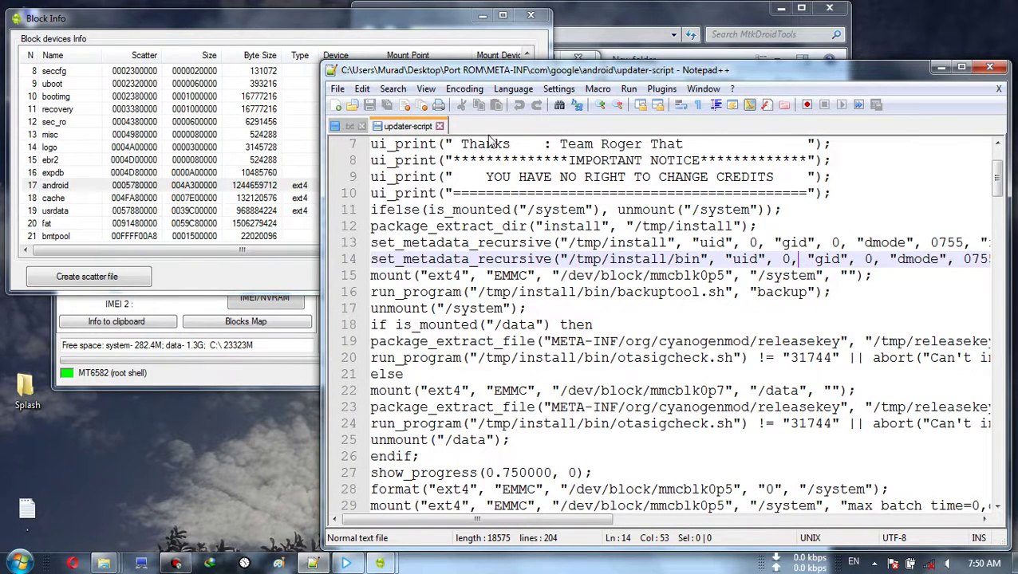
- Search updater-script for "emmc", step through the matches, and close the search dialog
click(393, 88)
click(399, 102)
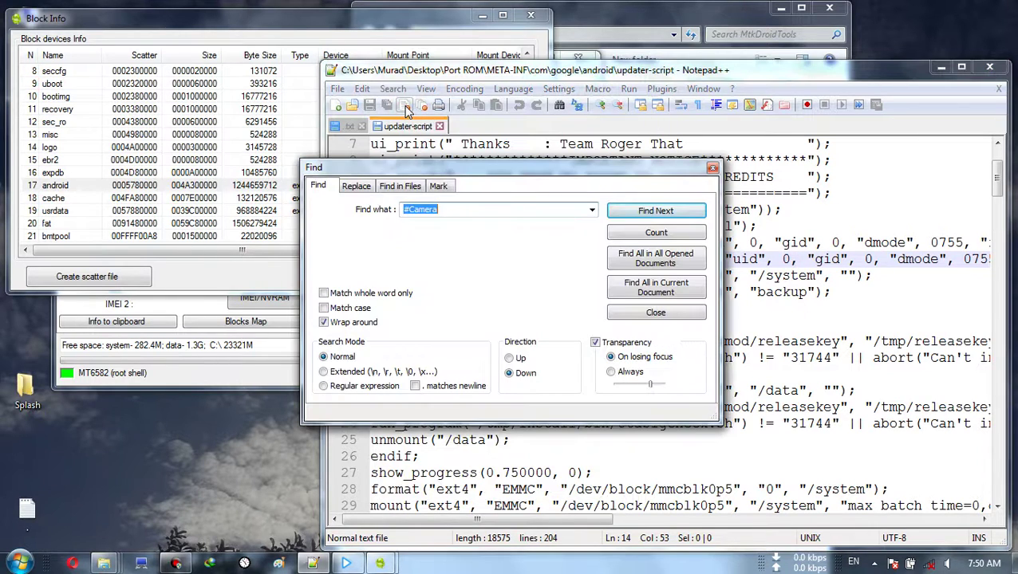
text(emmc)
key(Return)
key(Return)
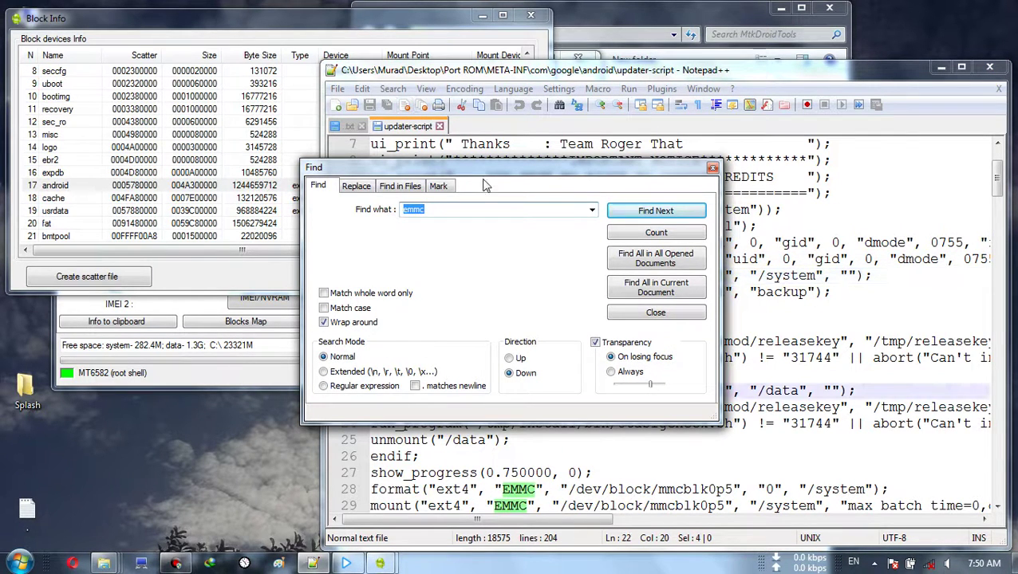
click(656, 211)
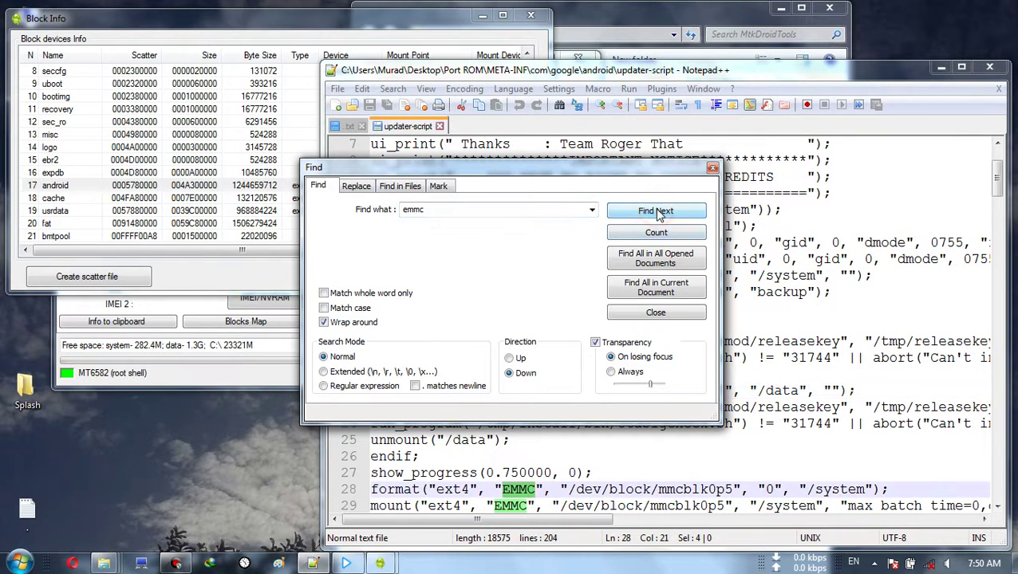
click(713, 169)
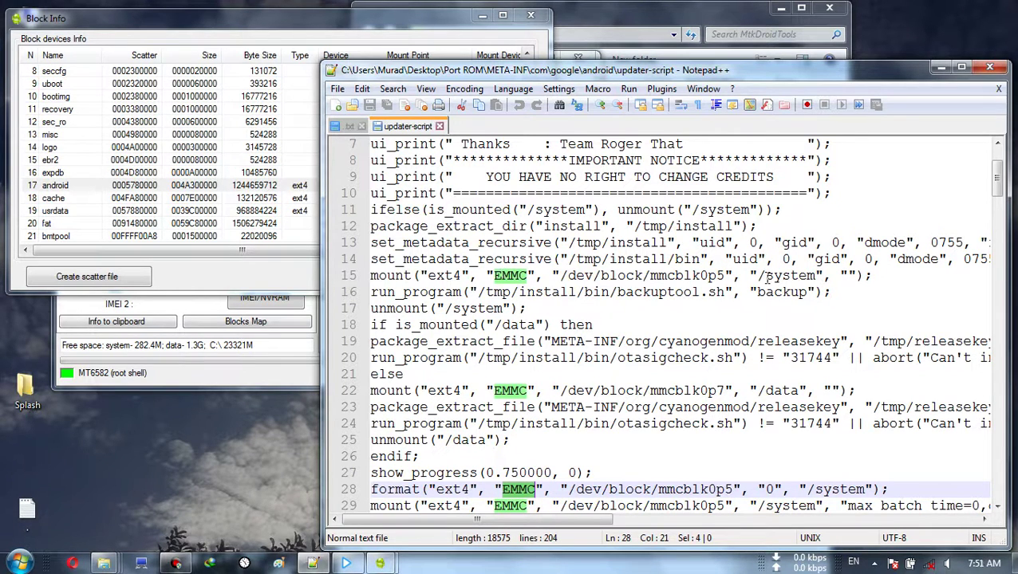
- Compare the block device of the /system mount on line 15 of updater-script with the android row in Block Info
drag(764, 275, 817, 275)
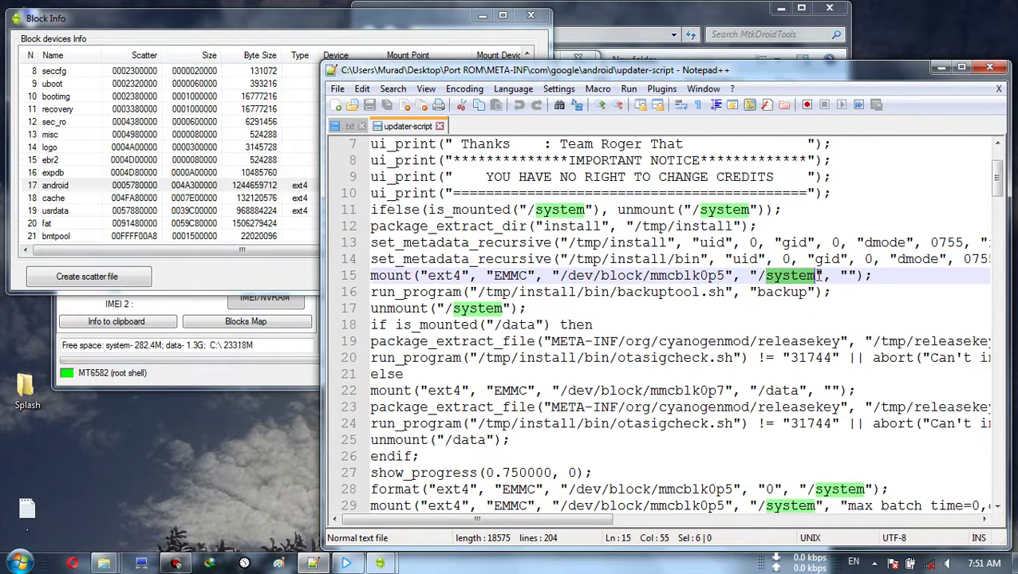
click(264, 212)
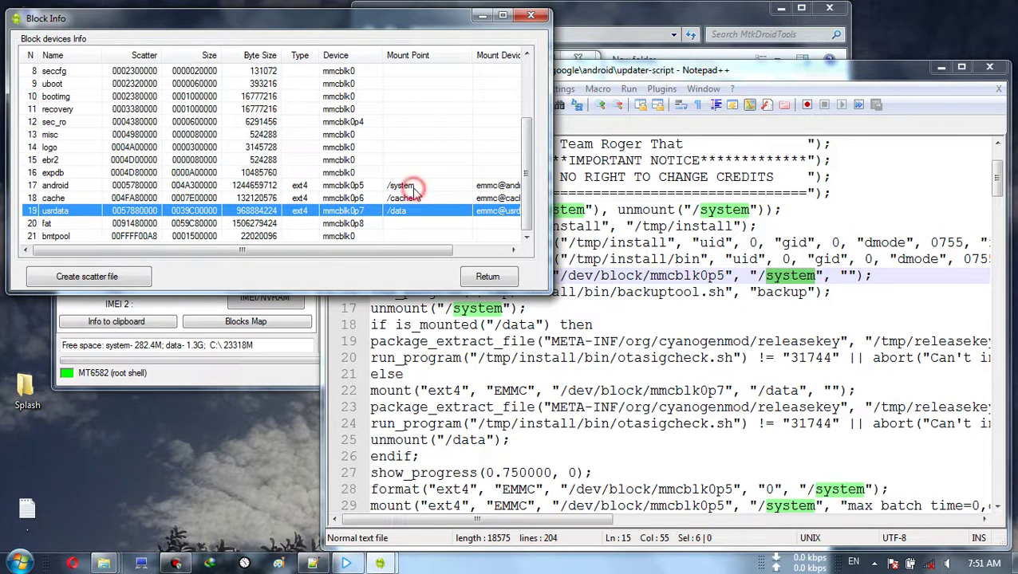
click(323, 189)
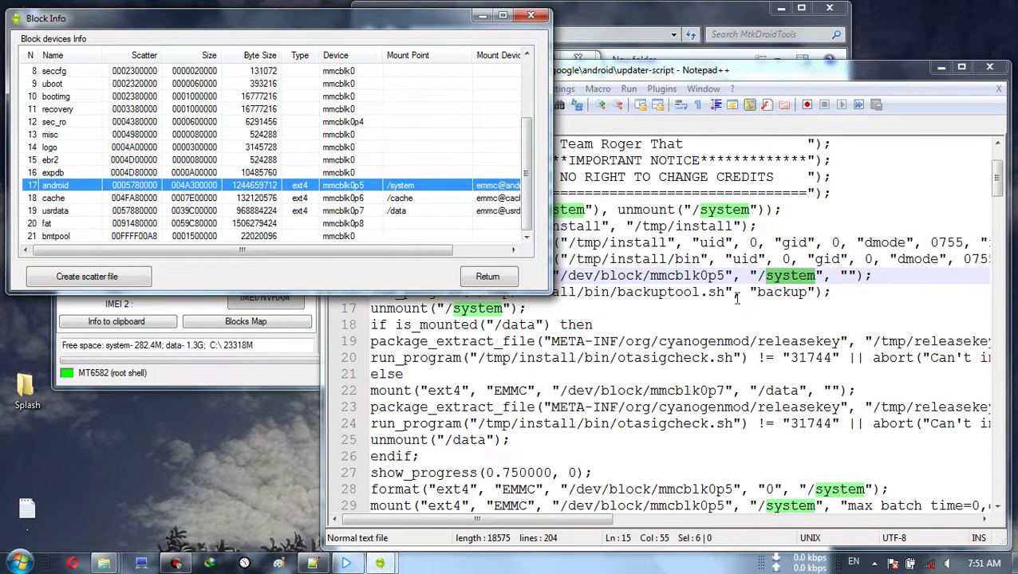
drag(722, 275, 650, 276)
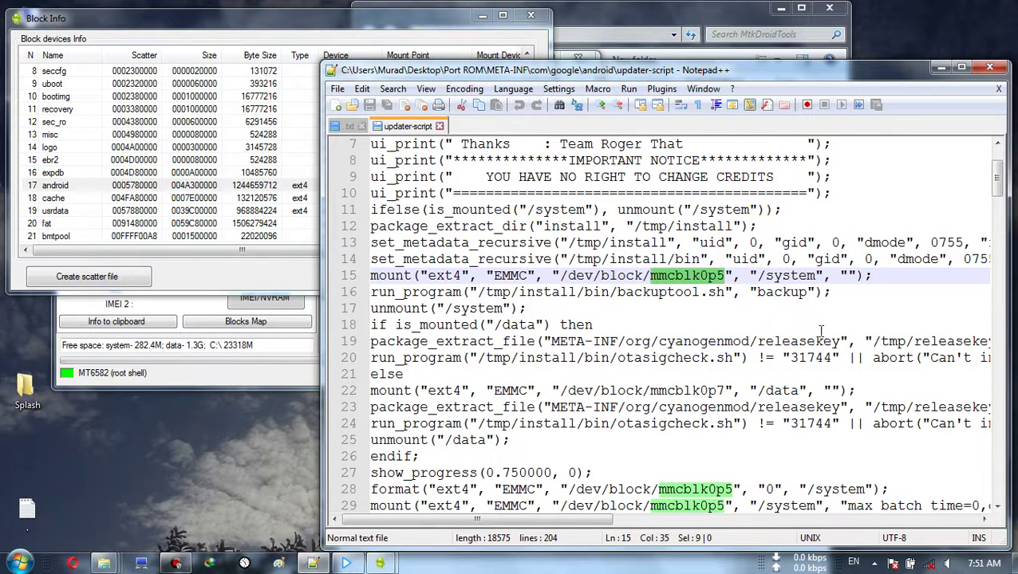
scroll(770, 422, down, 1)
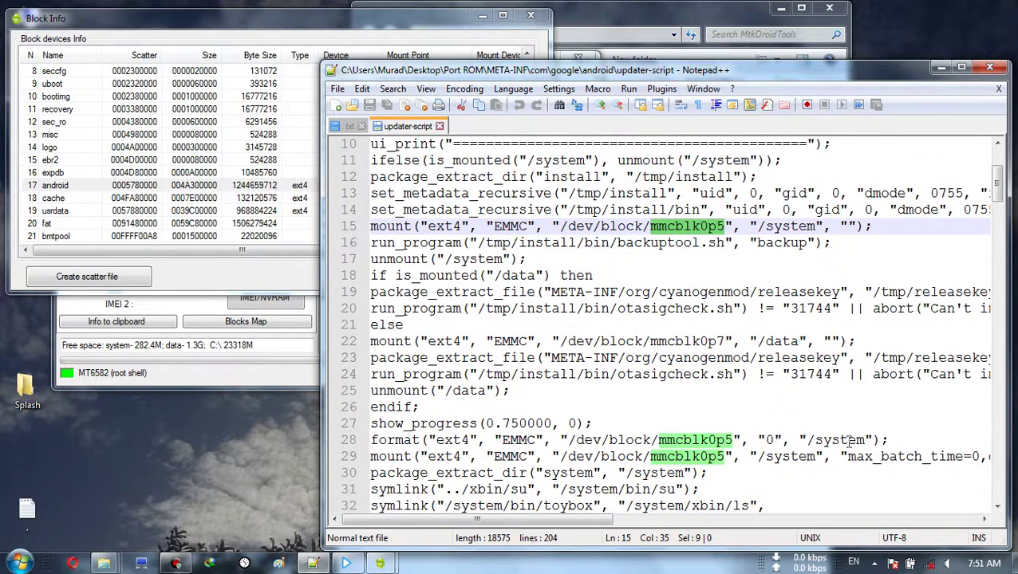
- Check the mount point and EMMC type in the /system format line on line 28 of updater-script
click(818, 439)
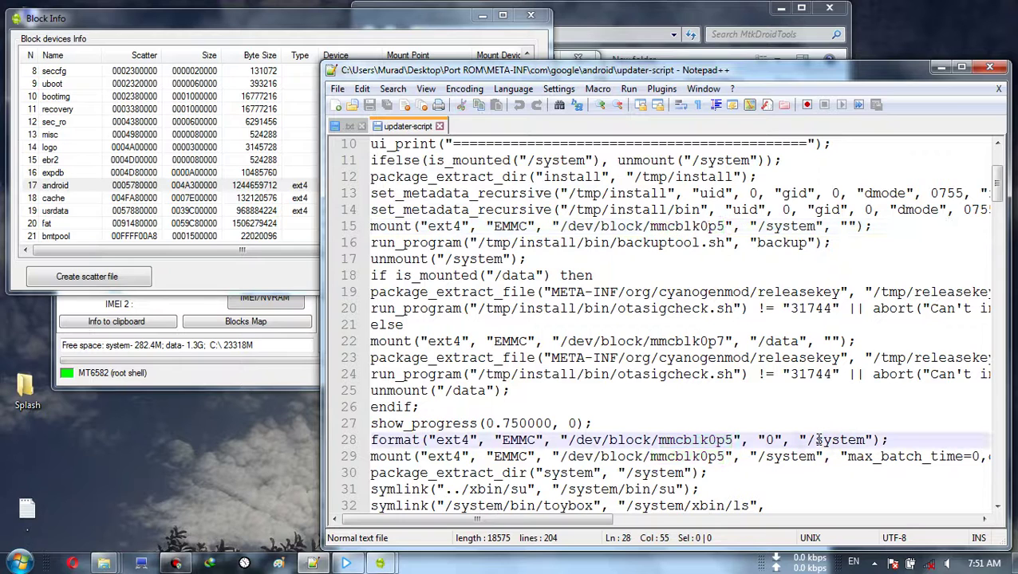
drag(817, 439, 868, 439)
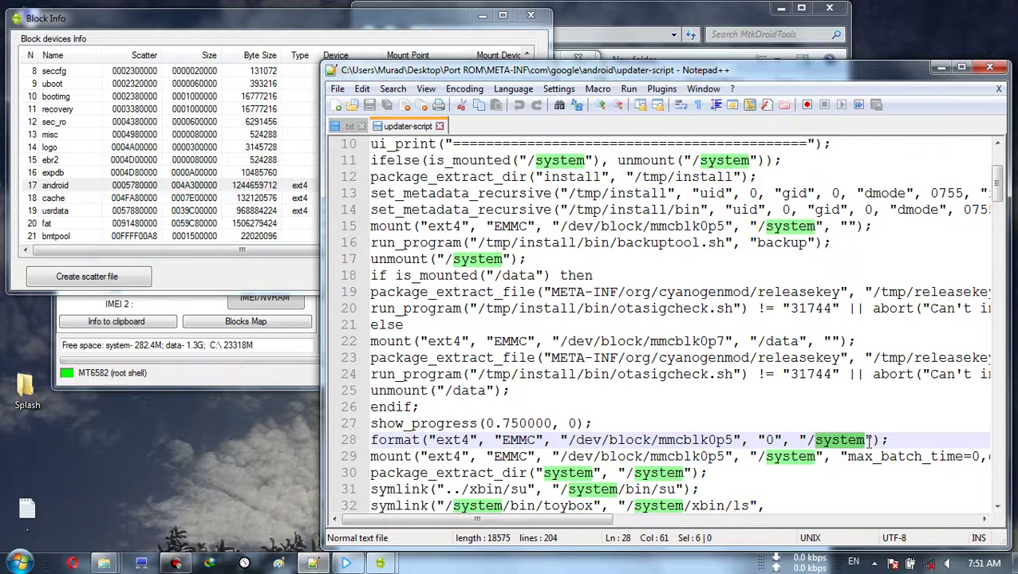
drag(500, 440, 538, 439)
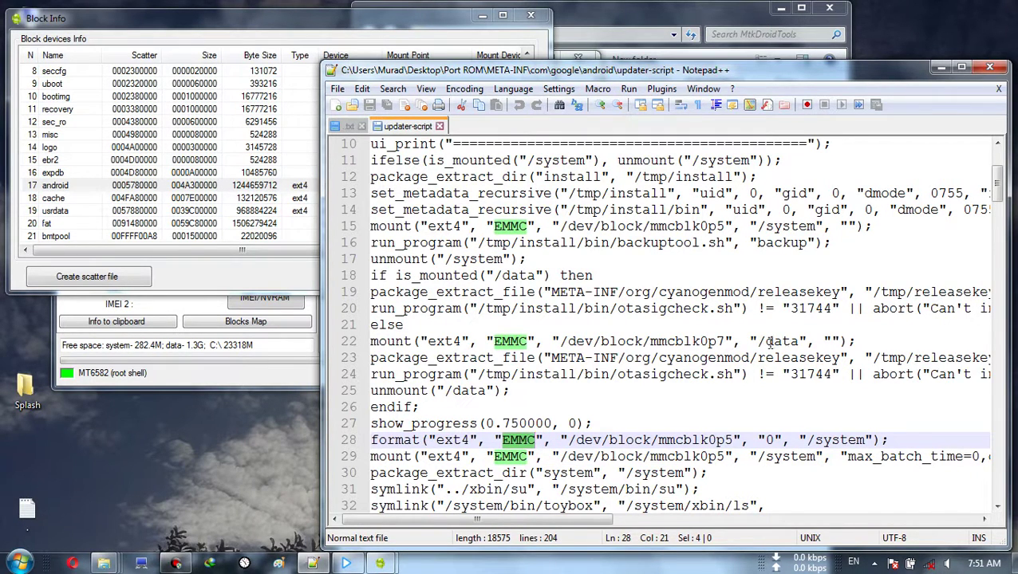
- Compare the block device of the /data mount on line 22 of updater-script with the usrdata row in Block Info
drag(767, 341, 798, 341)
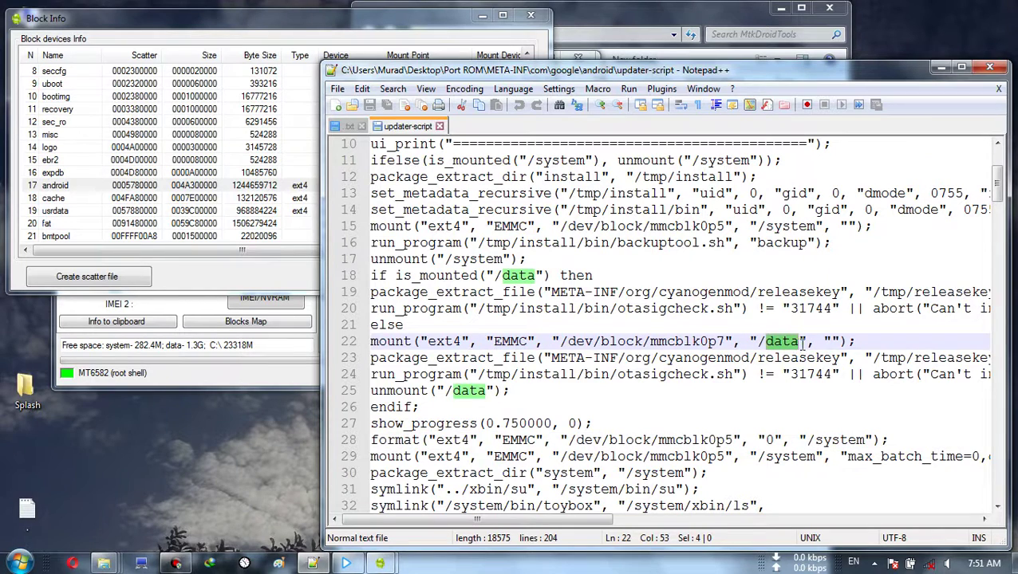
click(284, 212)
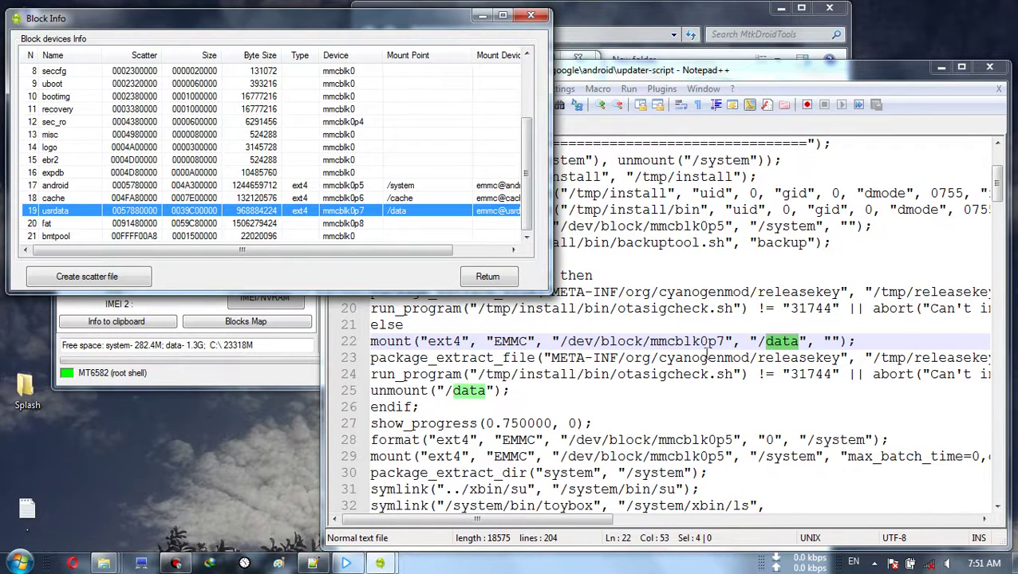
click(771, 344)
drag(650, 342, 727, 341)
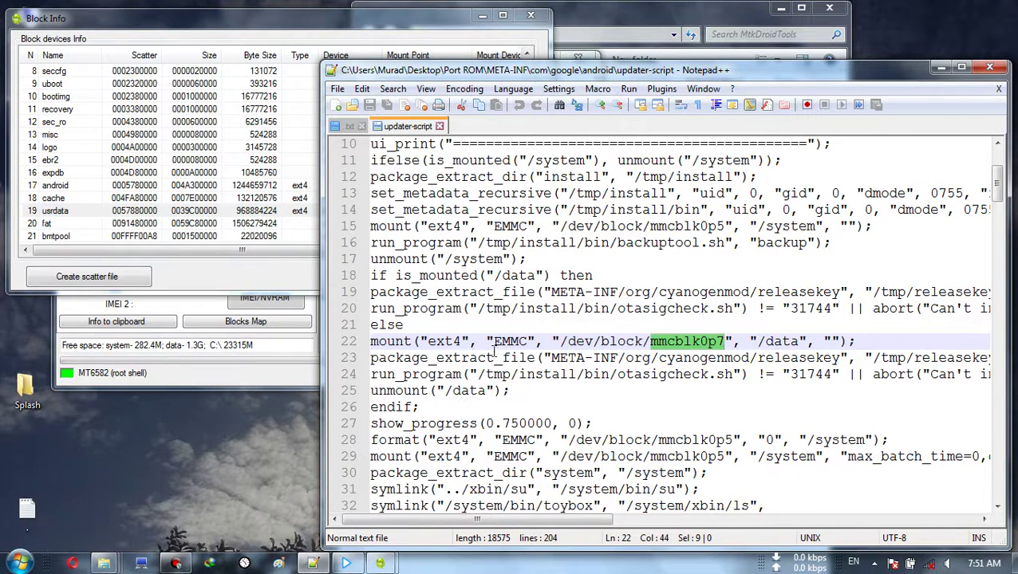
drag(495, 341, 531, 342)
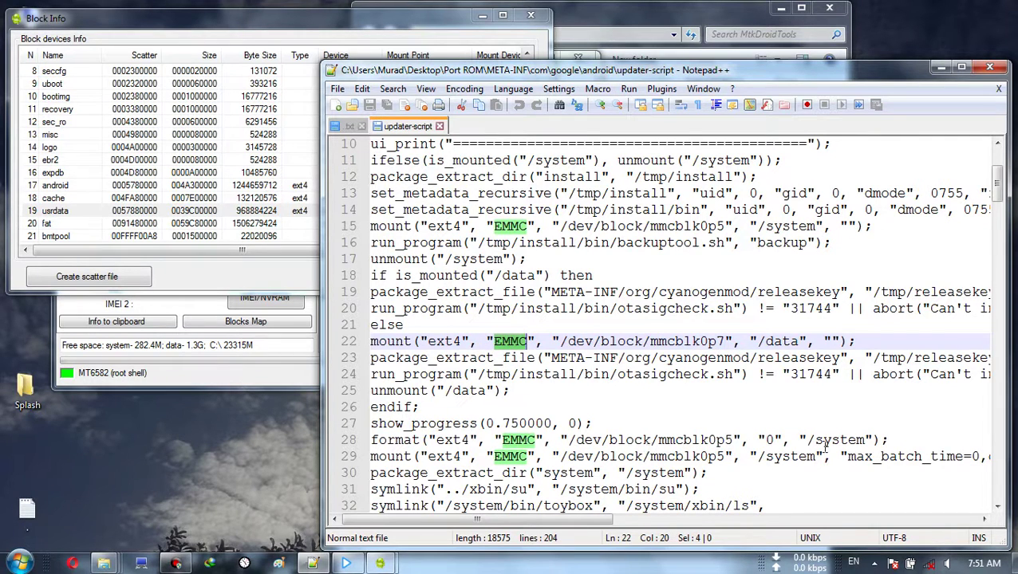
- Compare the block device of the /system format on line 28 with the android row, and close Block Info
drag(815, 440, 864, 441)
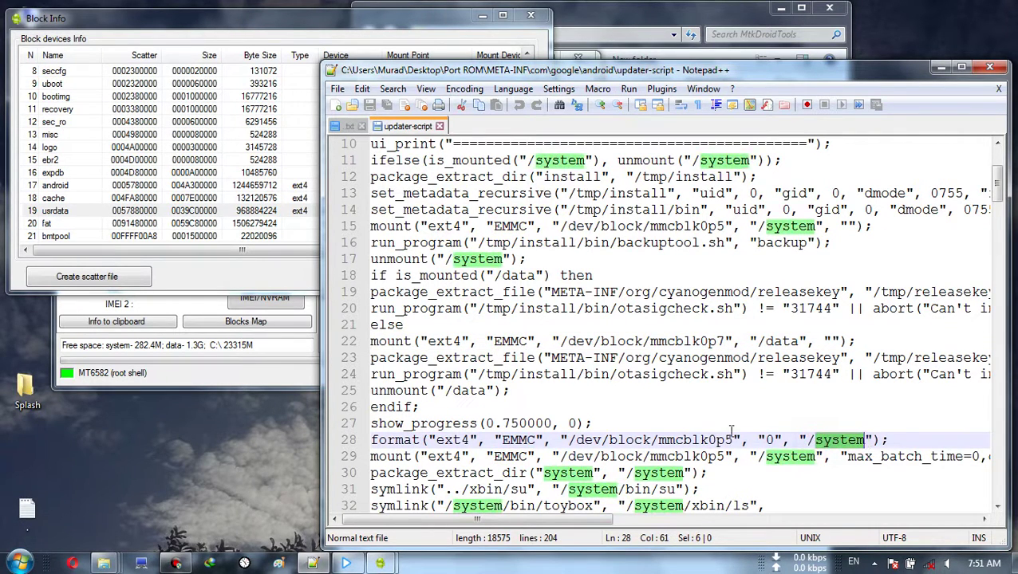
click(265, 200)
click(388, 188)
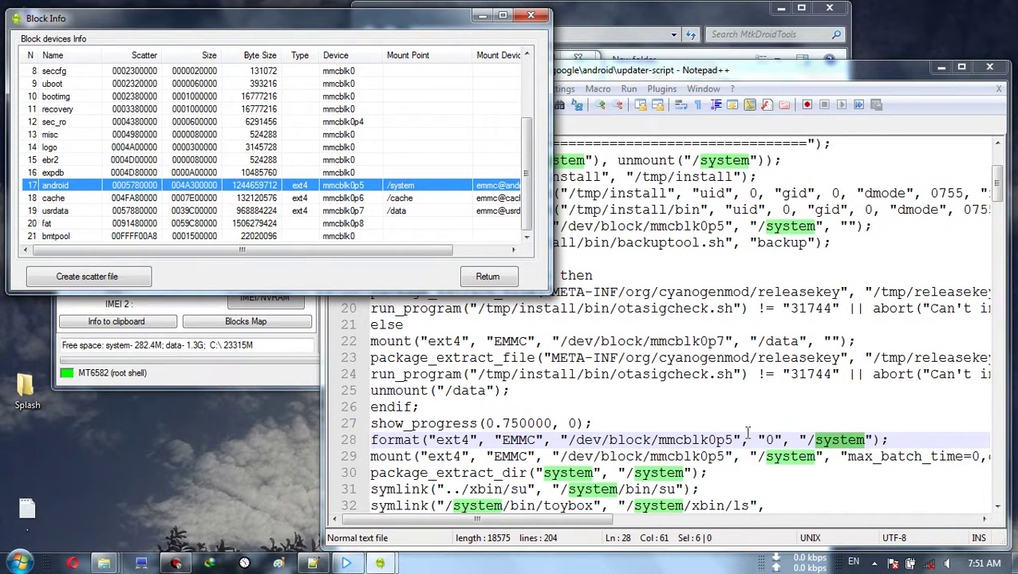
click(659, 440)
drag(658, 439, 732, 440)
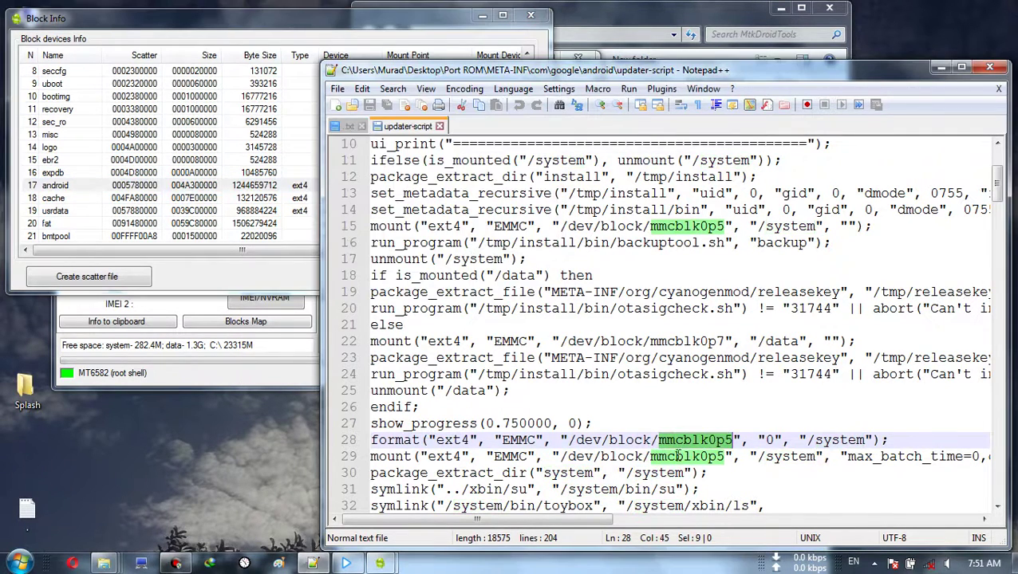
click(283, 197)
click(351, 189)
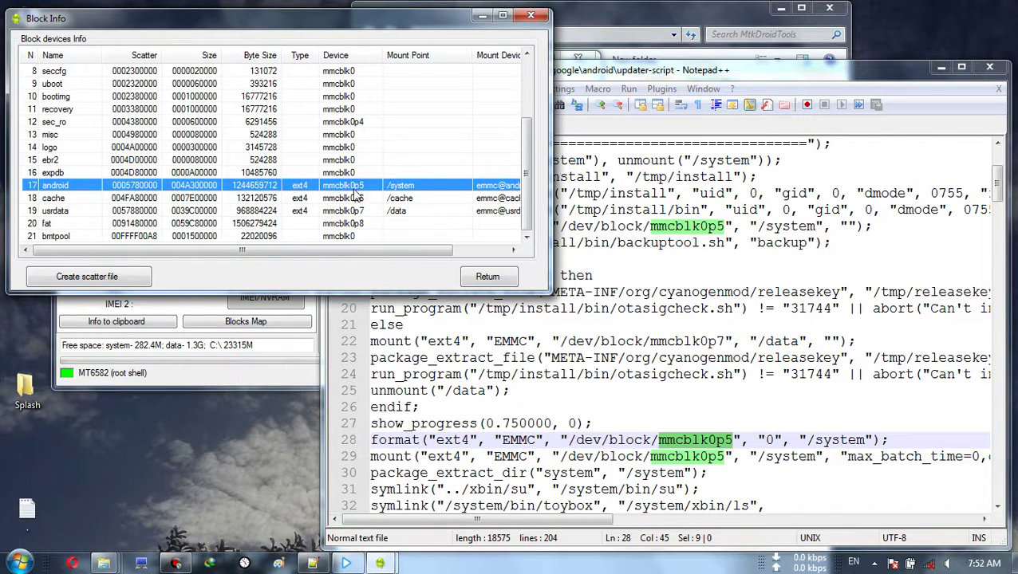
click(497, 279)
- Switch to the .txt notes, reposition the window, and highlight the instruction on line 126 about zipping and flashing the ROM
click(337, 88)
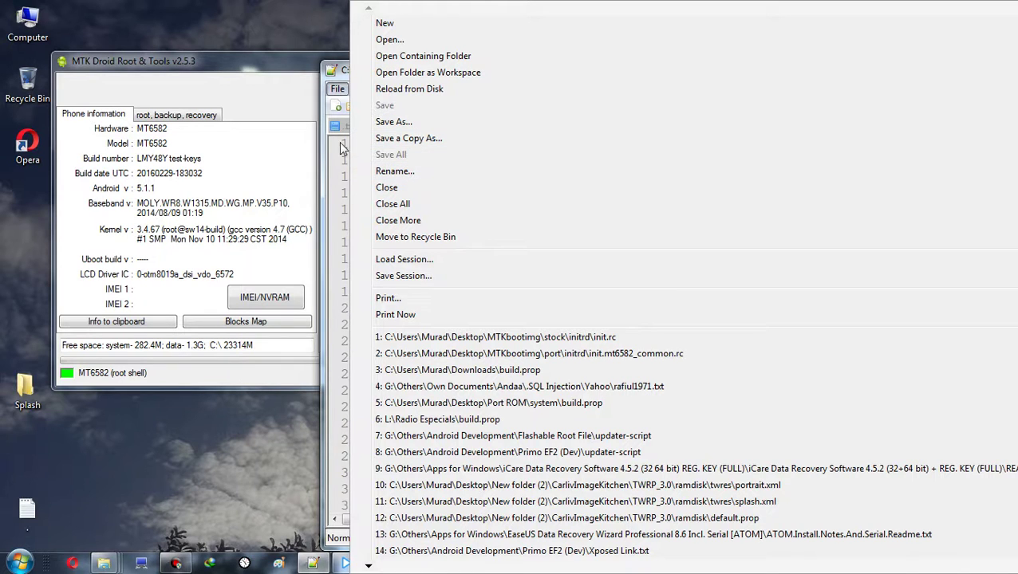
click(336, 89)
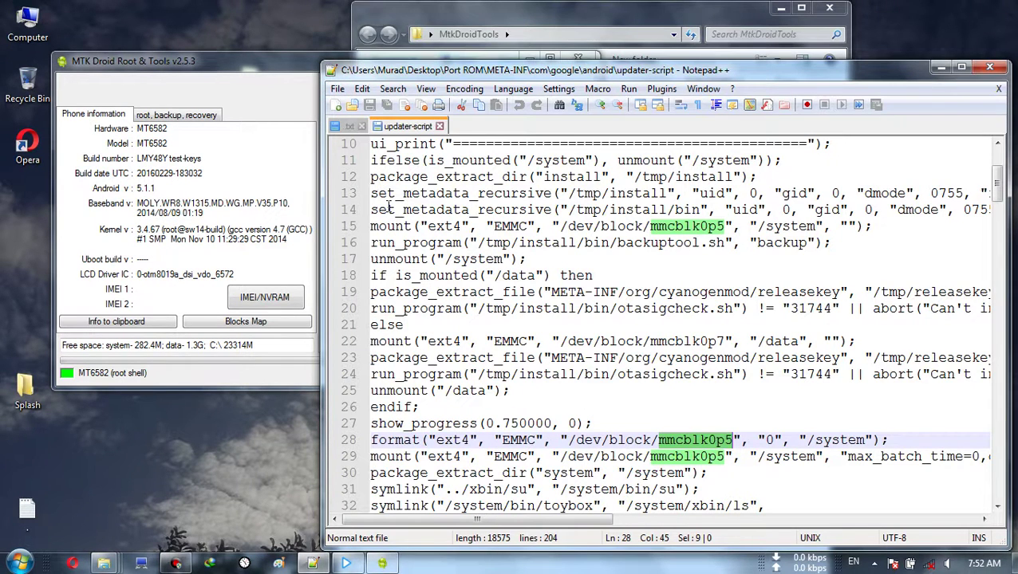
click(353, 125)
drag(563, 73, 493, 30)
drag(514, 302, 512, 308)
scroll(512, 307, down, 6)
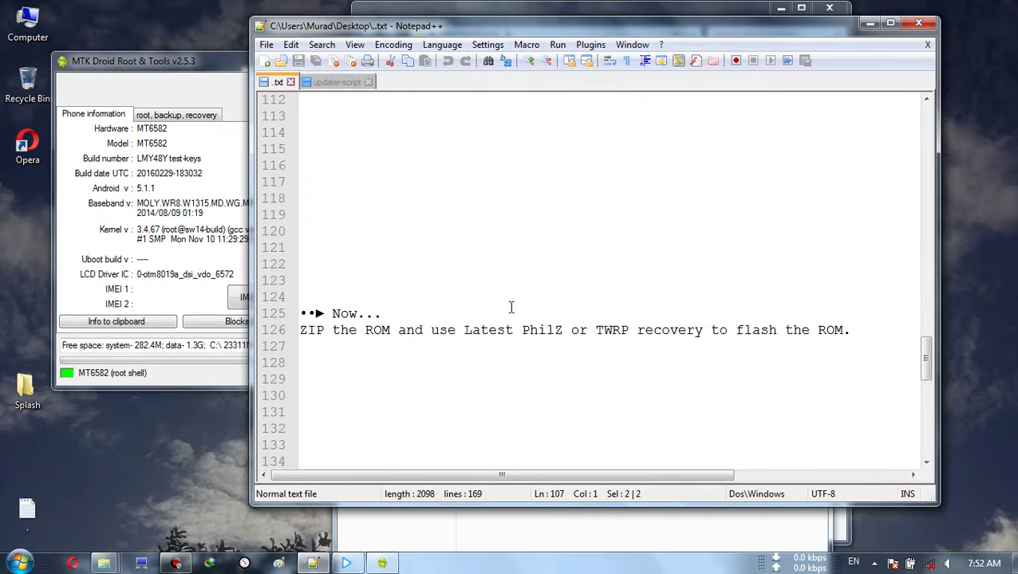
scroll(511, 307, down, 1)
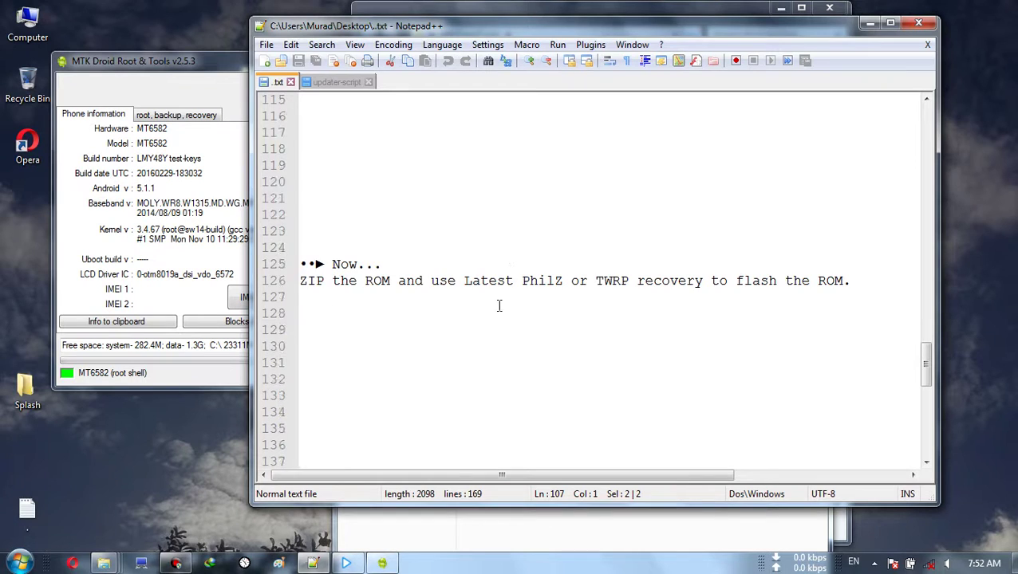
click(292, 265)
drag(301, 280, 865, 274)
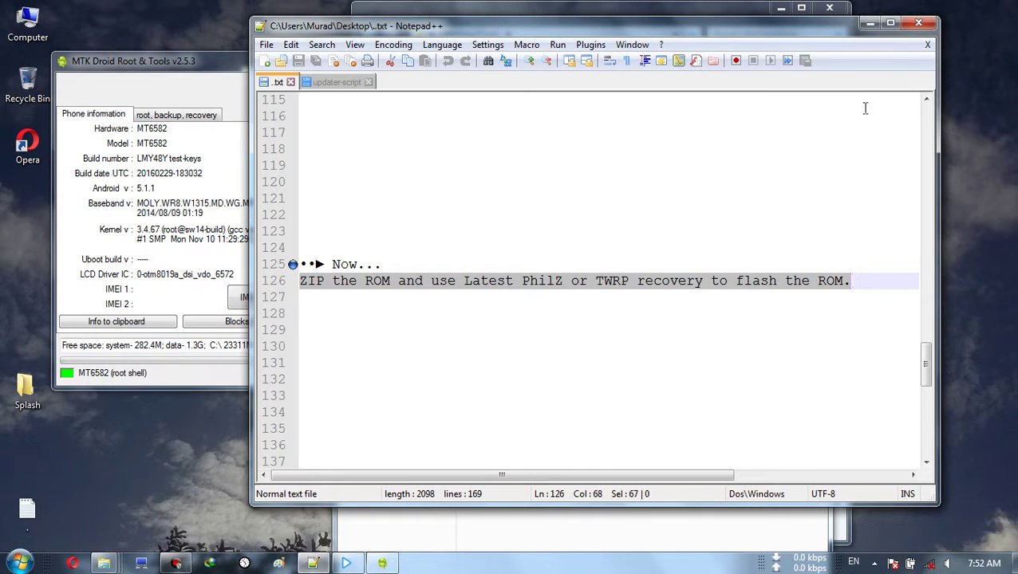
- Minimize Notepad++ and close MTK Droid Tools and both open Explorer folder windows
click(869, 29)
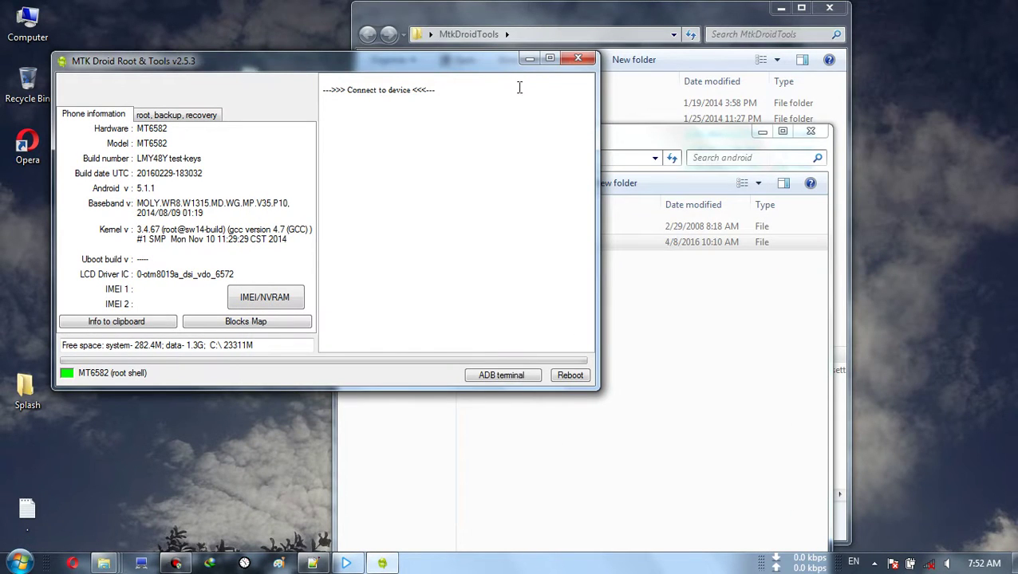
click(579, 61)
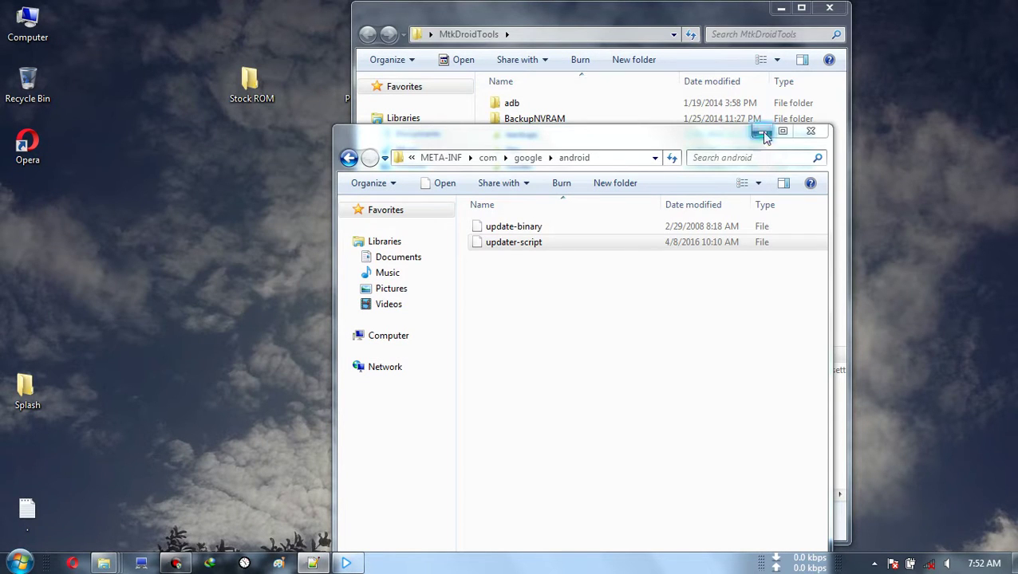
click(808, 136)
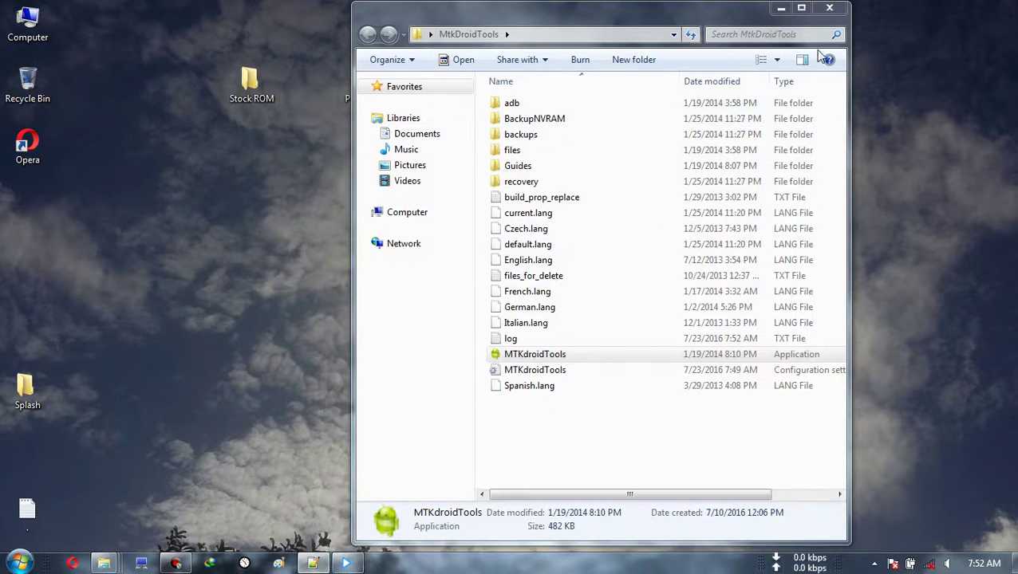
click(834, 8)
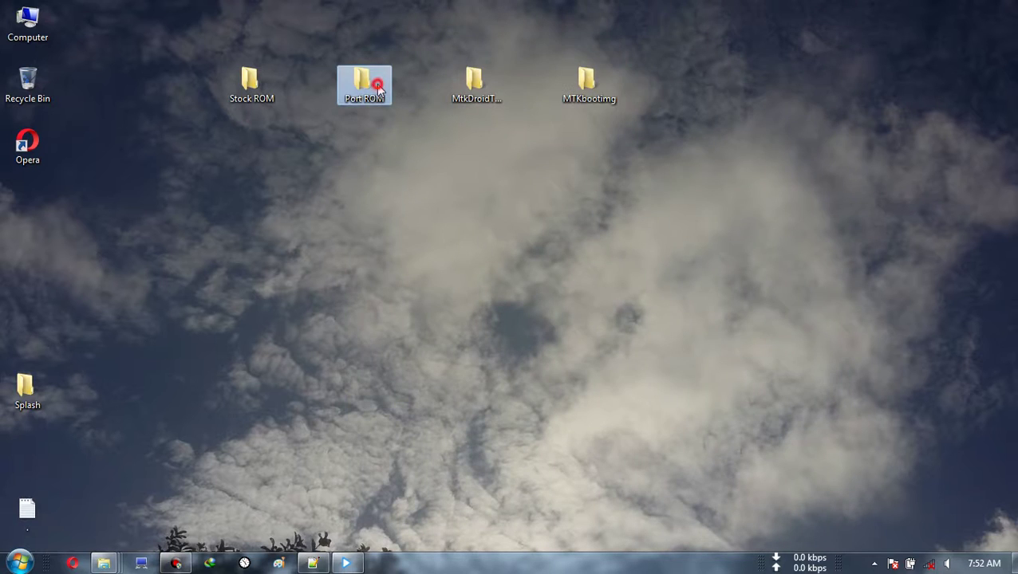
- Open the Port ROM folder and set up a WinRAR archive of all its contents in ZIP format with Best compression
double_click(379, 90)
drag(516, 229, 538, 112)
right_click(537, 112)
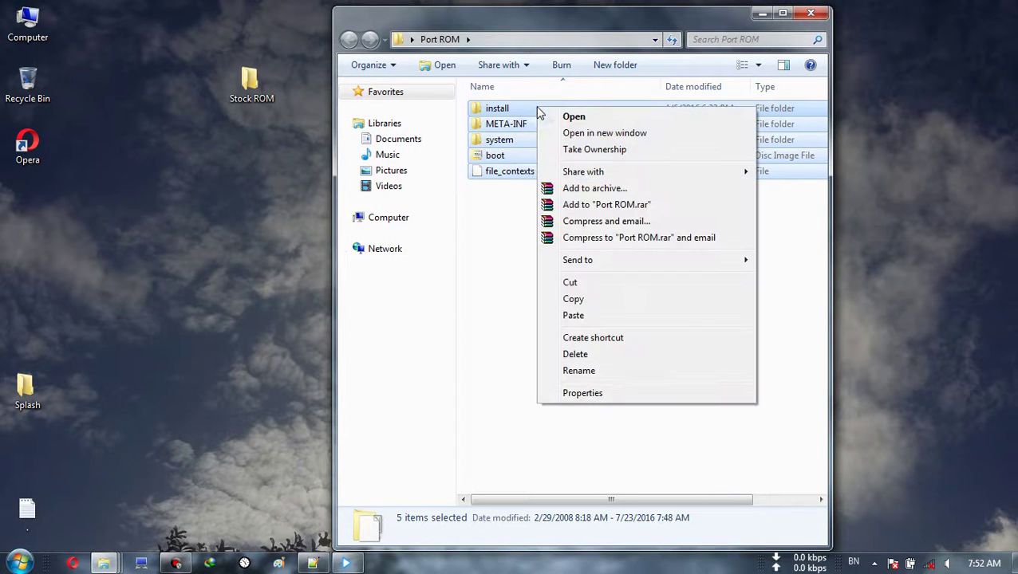
click(586, 188)
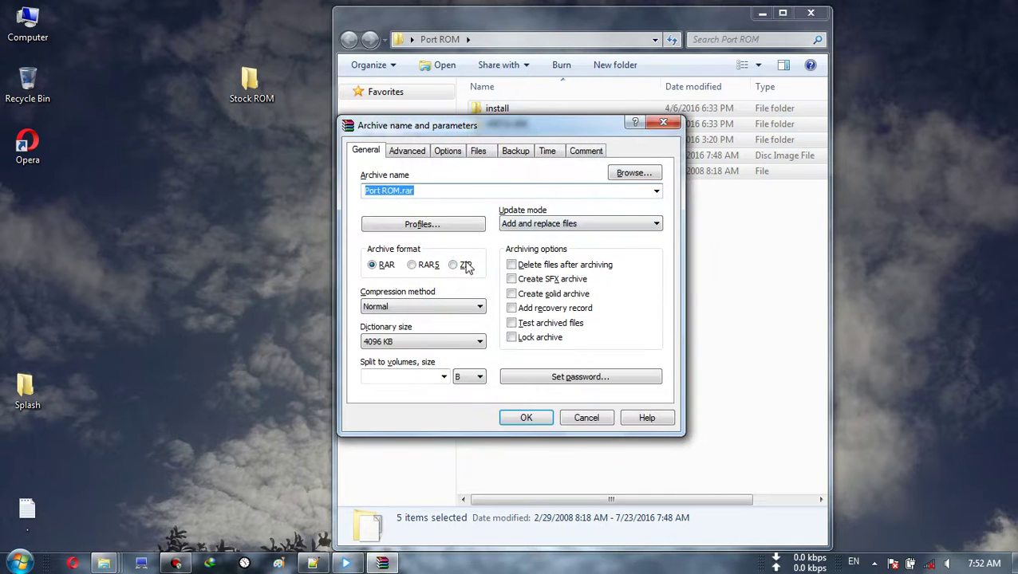
click(459, 264)
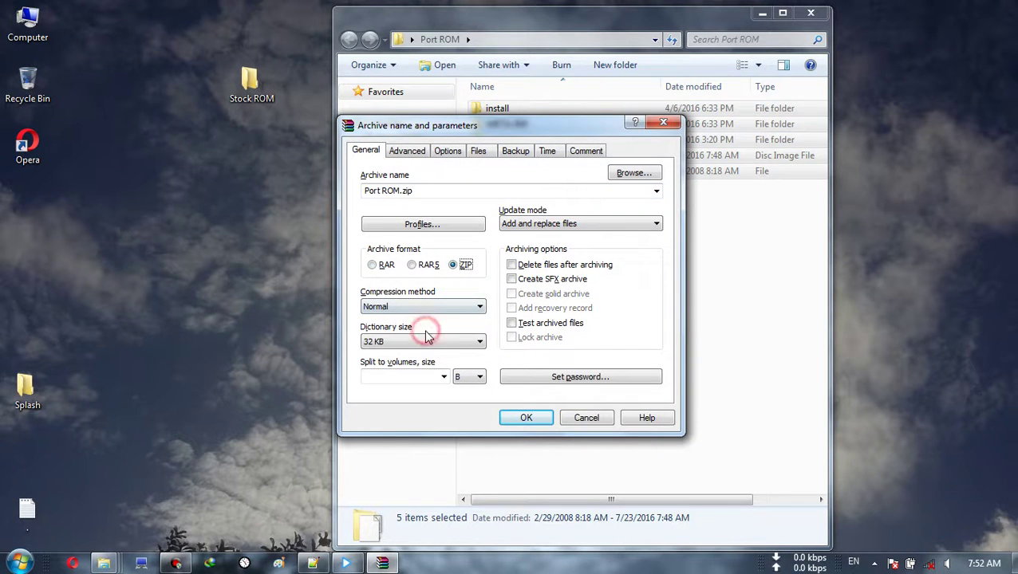
click(421, 306)
click(405, 363)
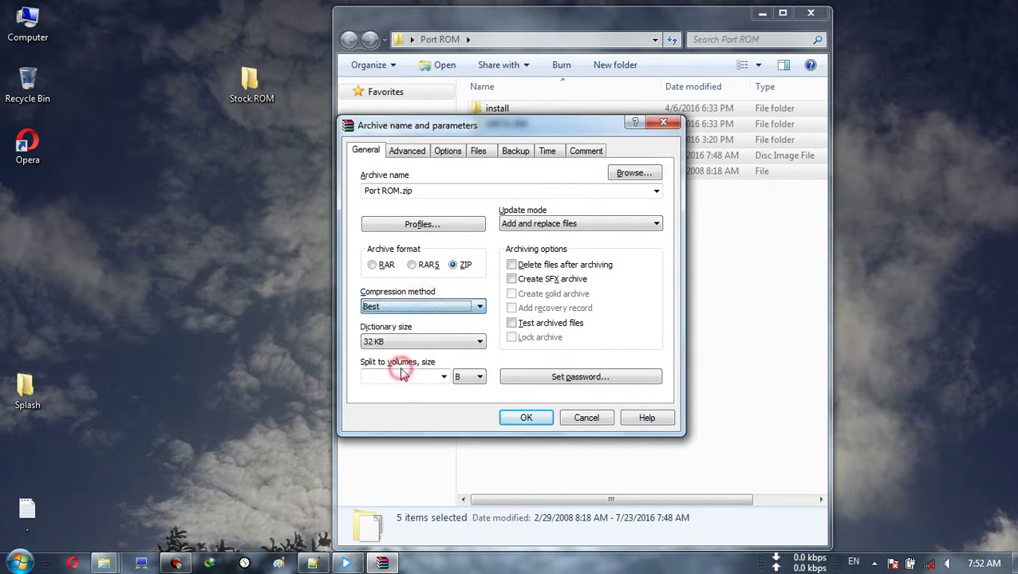
- Name the archive "CyanogenMod OS 13.zip" and create it
click(397, 191)
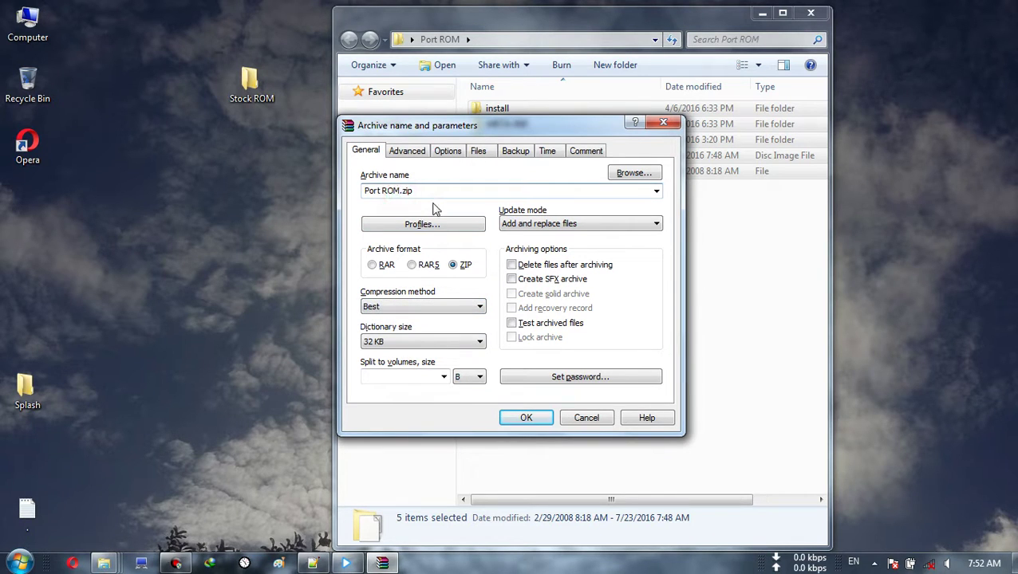
key(BackSpace)
key(BackSpace)
key(BackSpace)
key(BackSpace)
key(BackSpace)
key(BackSpace)
text(CyanogenMod)
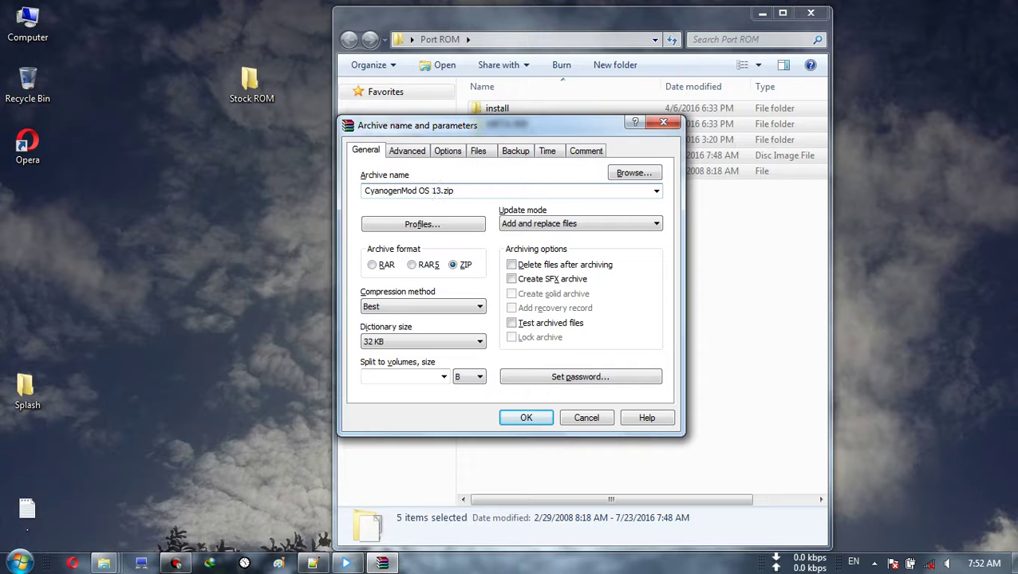
click(526, 420)
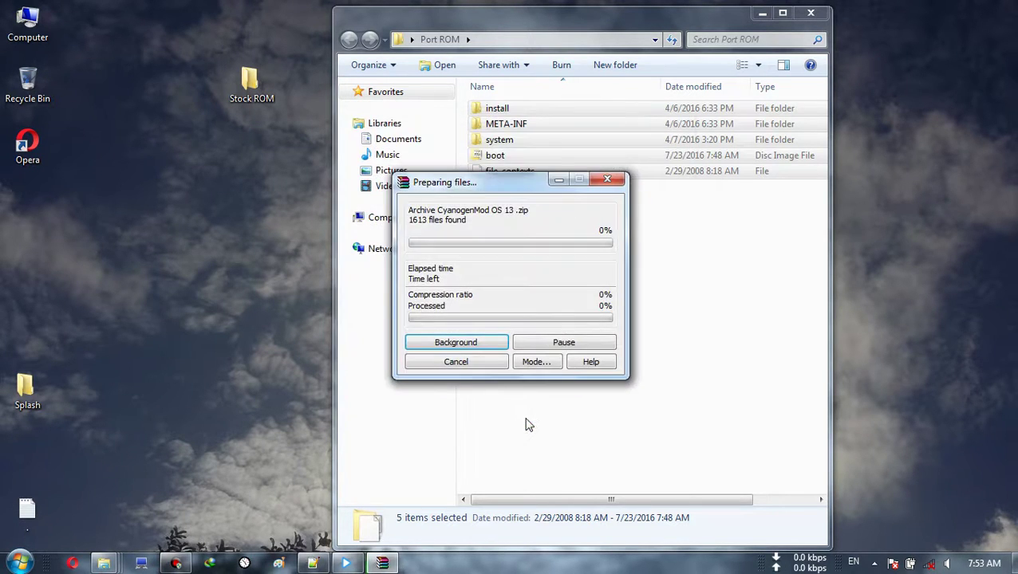
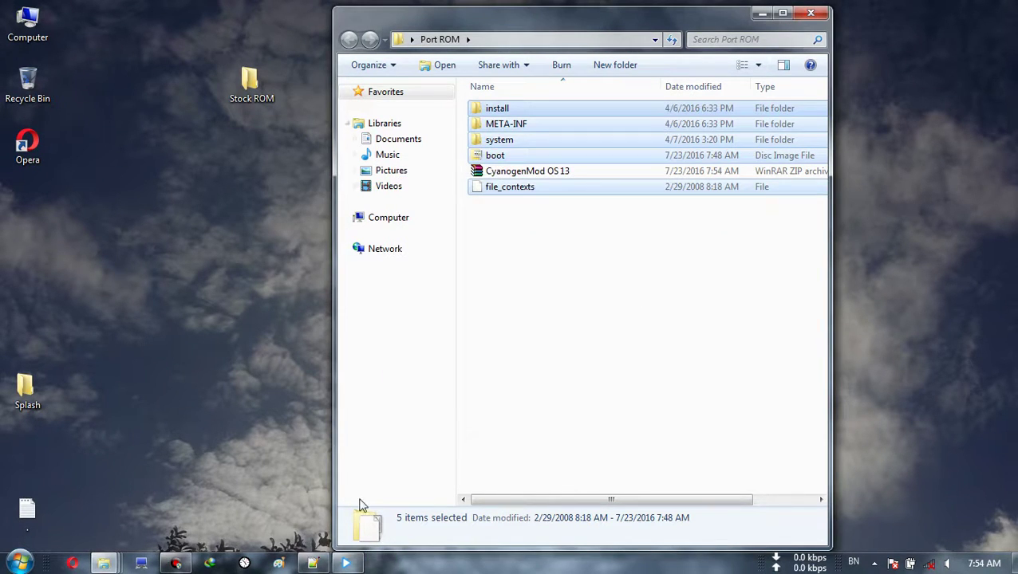
- Read the closing lines of the .txt notes in Notepad++, and minimize the window again
click(313, 563)
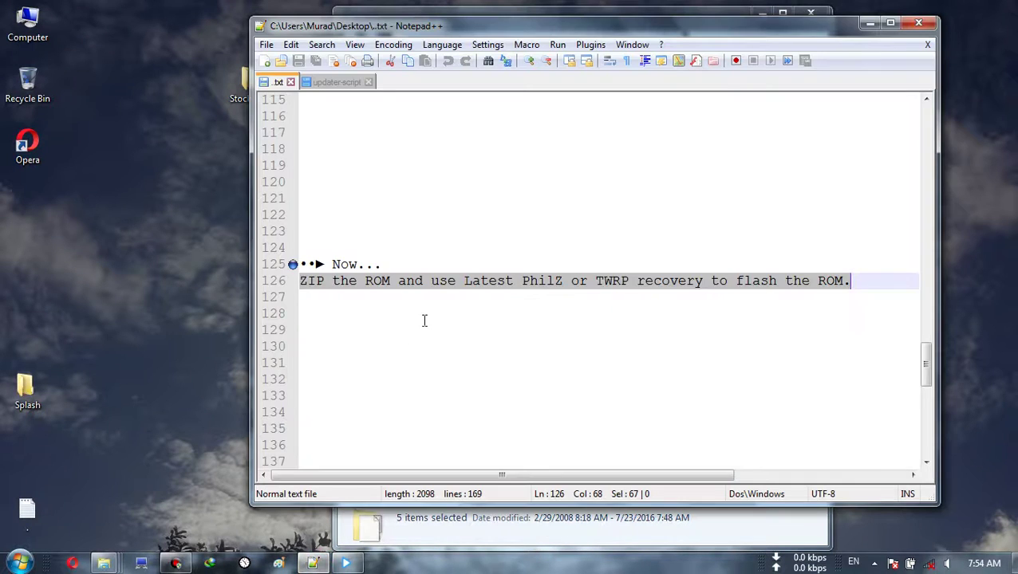
scroll(425, 320, down, 6)
scroll(426, 321, down, 4)
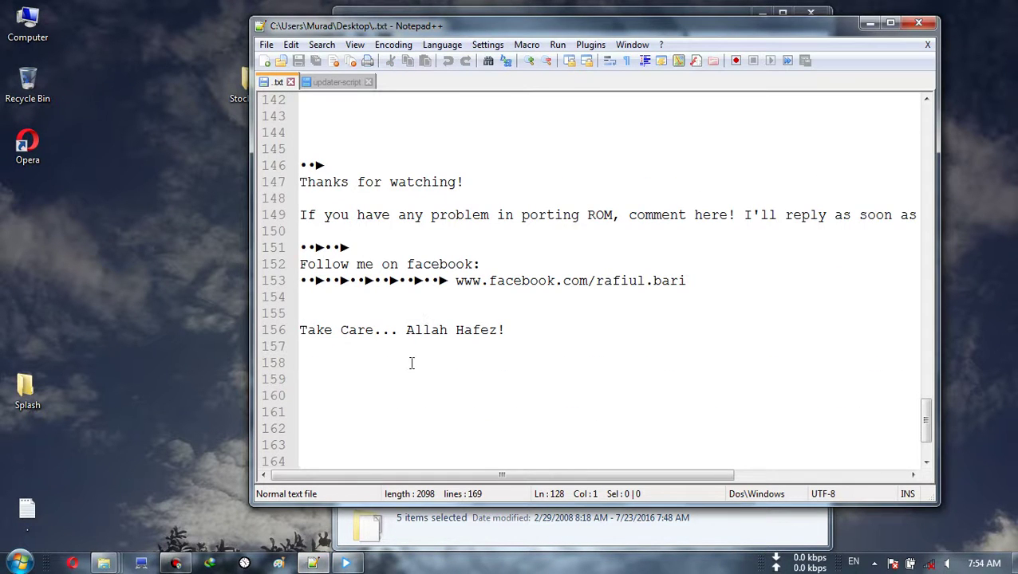
click(319, 564)
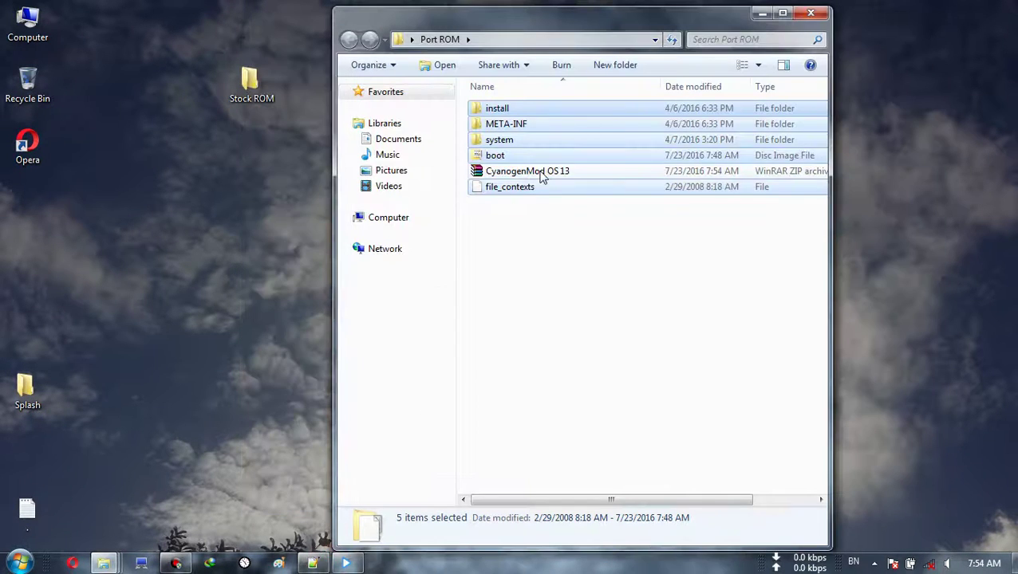
- Select the CyanogenMod OS 13 archive, maximize the Port ROM window, and look over the archive's Send to destinations without choosing one
click(541, 174)
drag(679, 21, 635, 28)
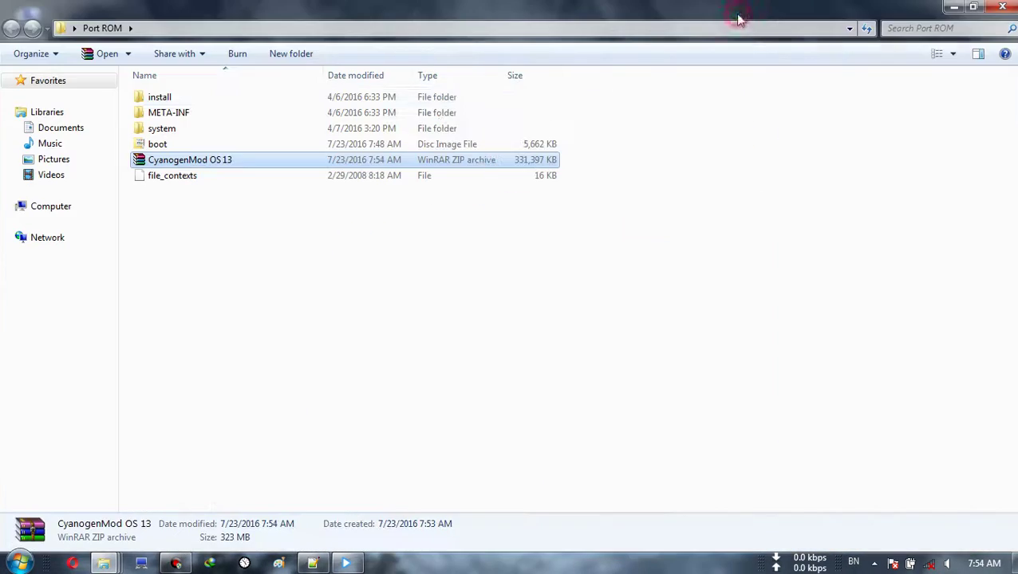
click(737, 19)
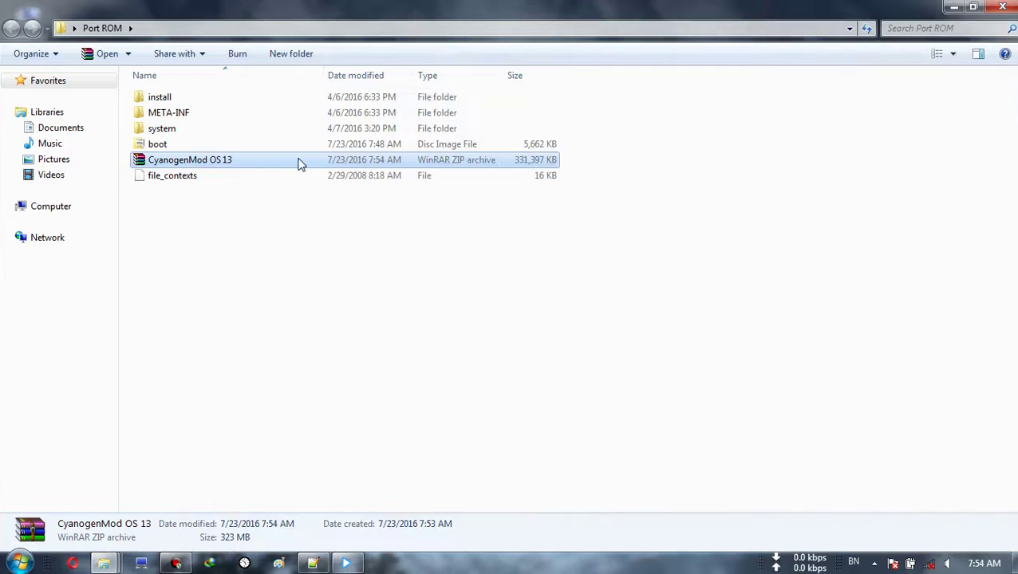
right_click(243, 165)
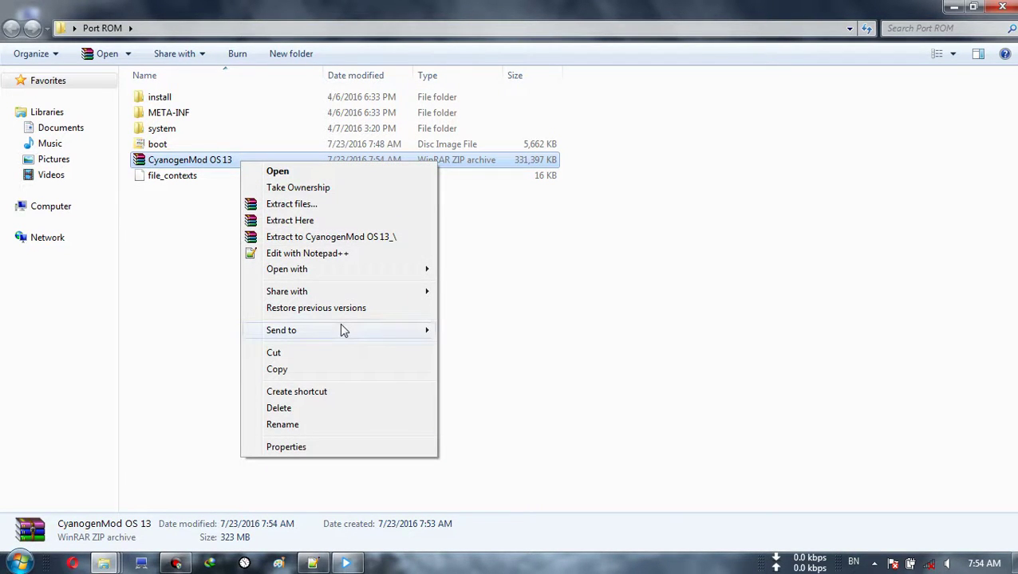
mouse_move(341, 329)
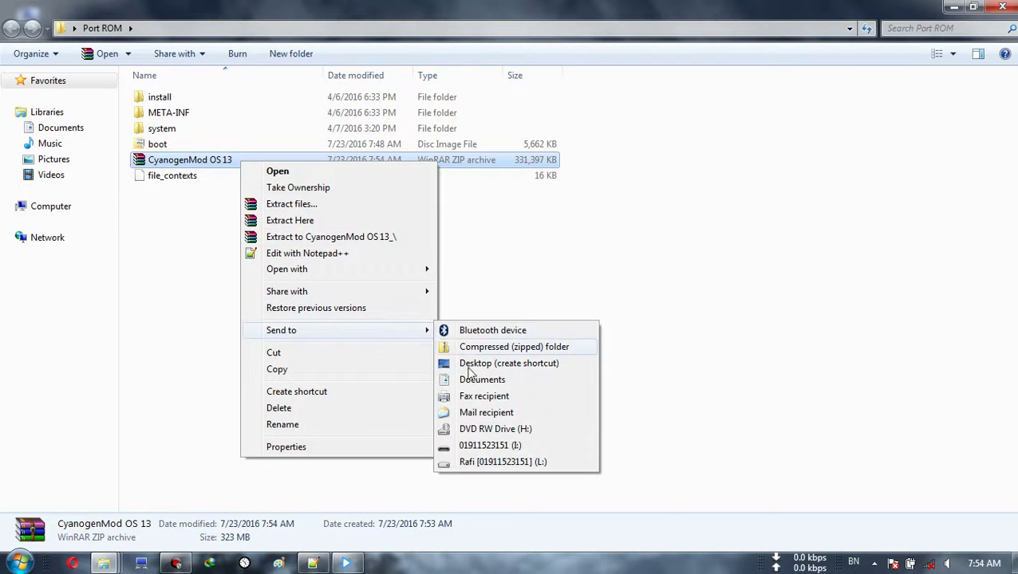
click(514, 277)
click(484, 162)
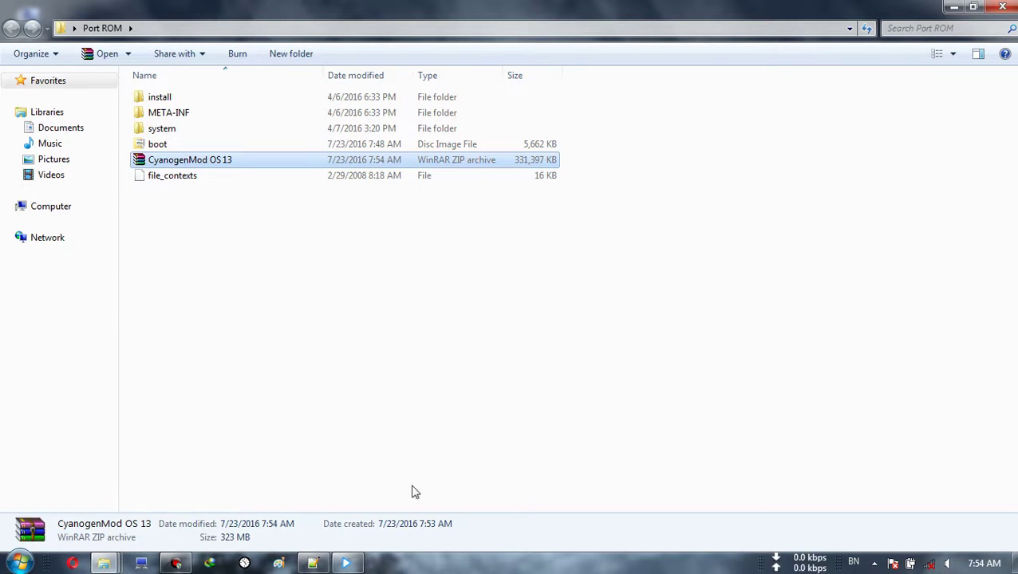
- Read the closing lines of the .txt notes in a maximized Notepad++ window, highlighting the thank-you message, support note, Facebook link and sign-off
click(313, 563)
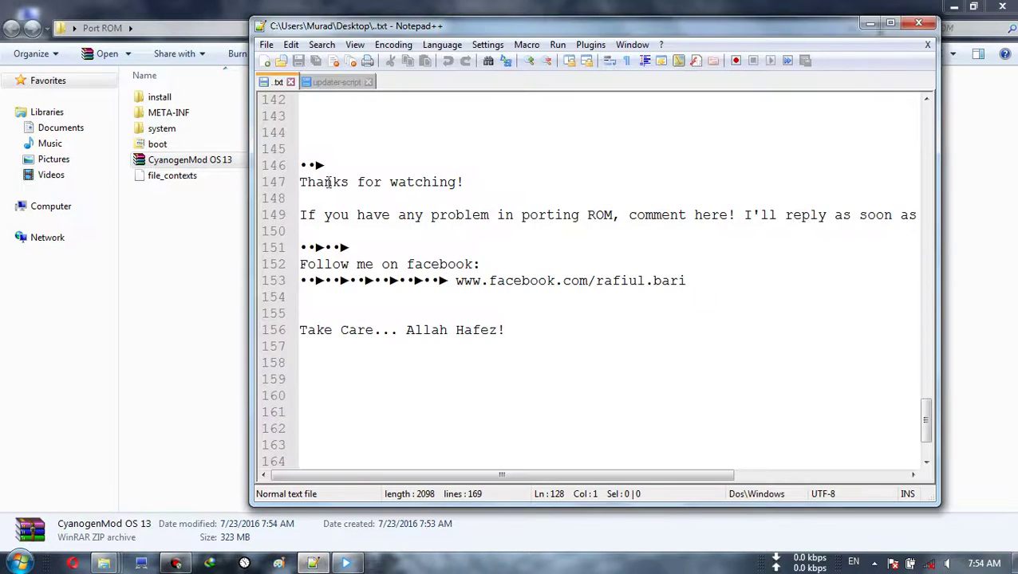
drag(304, 183, 477, 183)
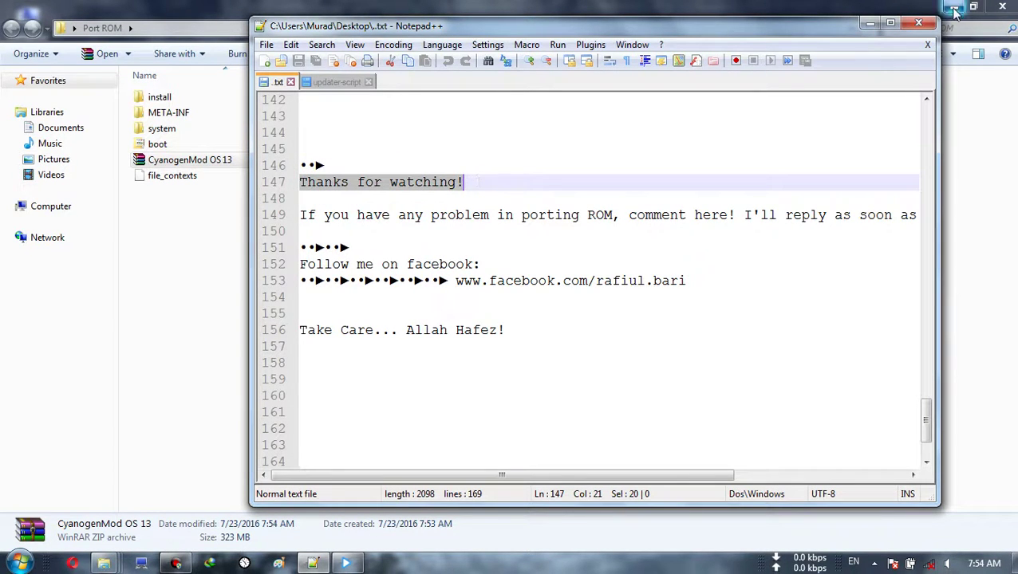
click(891, 24)
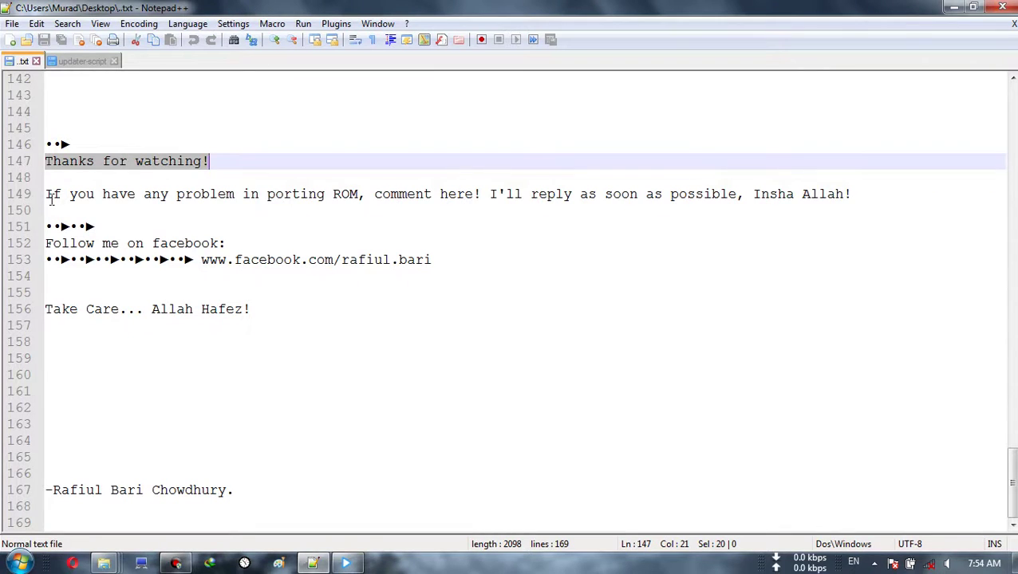
drag(50, 200, 433, 260)
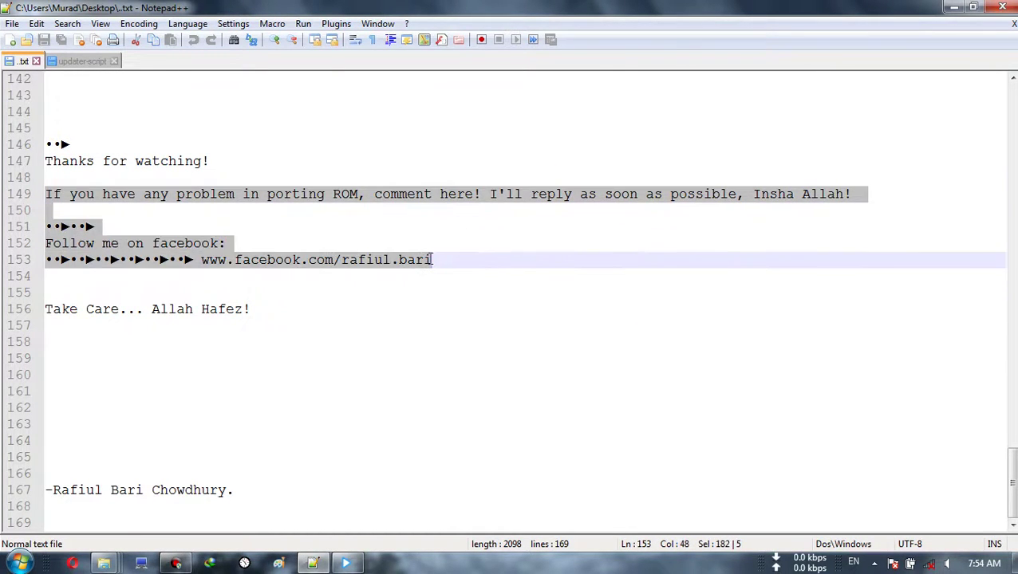
double_click(211, 259)
drag(202, 258, 442, 263)
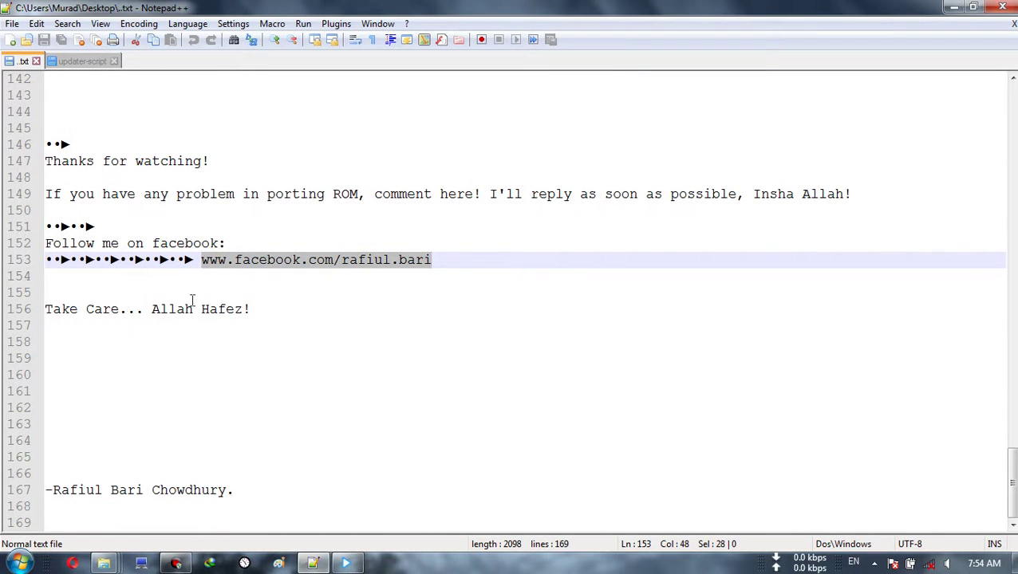
click(37, 311)
drag(50, 305, 302, 489)
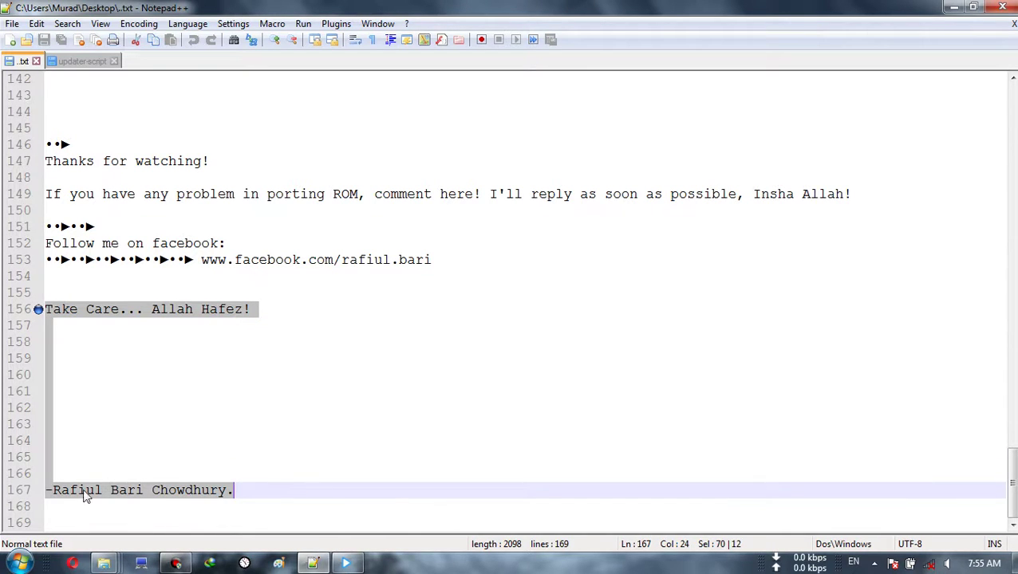